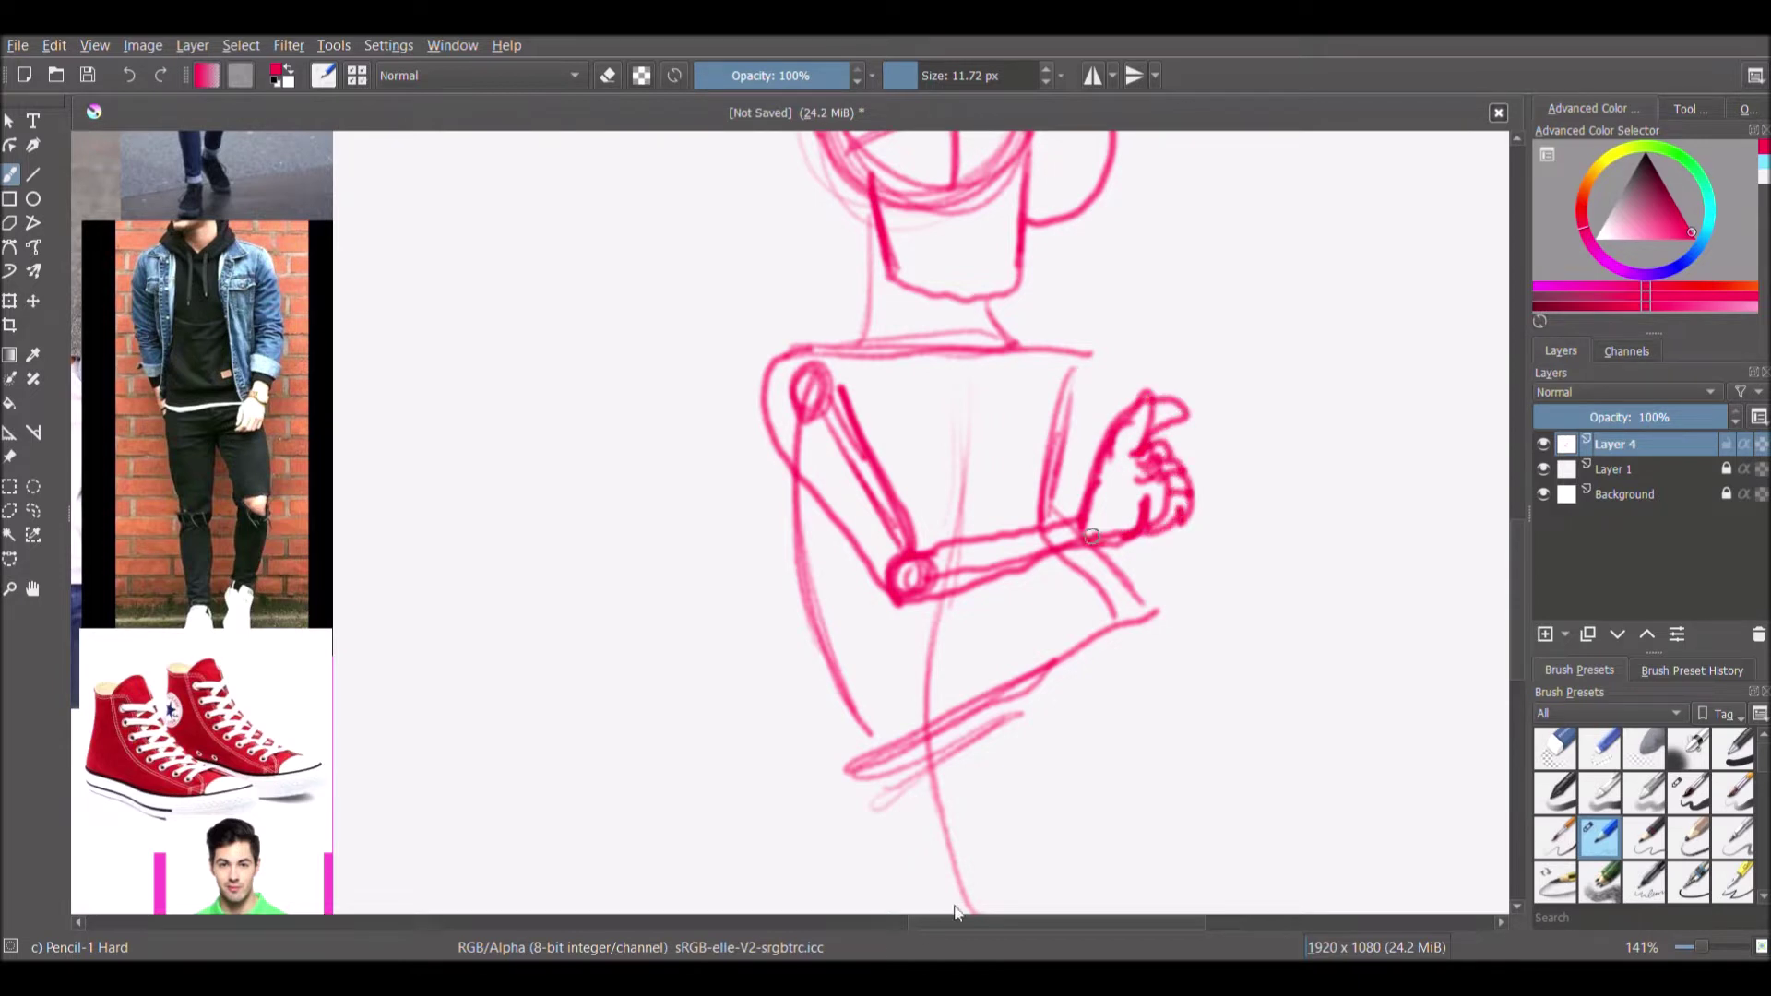
Sketch the drawing sheet in front of the torso, the hand holding its far edge, and the pencil in the other hand
mouse_move(1164, 404)
left_mouse_down()
mouse_move(1218, 280)
mouse_move(1403, 370)
mouse_move(1293, 611)
left_mouse_up()
left_click_drag(1172, 535, 1176, 625)
left_click_drag(1319, 524, 1153, 627)
left_click_drag(1070, 346, 1099, 438)
mouse_move(1321, 516)
left_mouse_down()
mouse_move(1306, 535)
mouse_move(1370, 420)
left_mouse_up()
mouse_move(1075, 373)
left_mouse_down()
mouse_move(1222, 462)
mouse_move(1231, 497)
mouse_move(1107, 433)
left_mouse_up()
mouse_move(1179, 480)
left_mouse_down()
mouse_move(1236, 508)
mouse_move(1194, 468)
left_mouse_up()
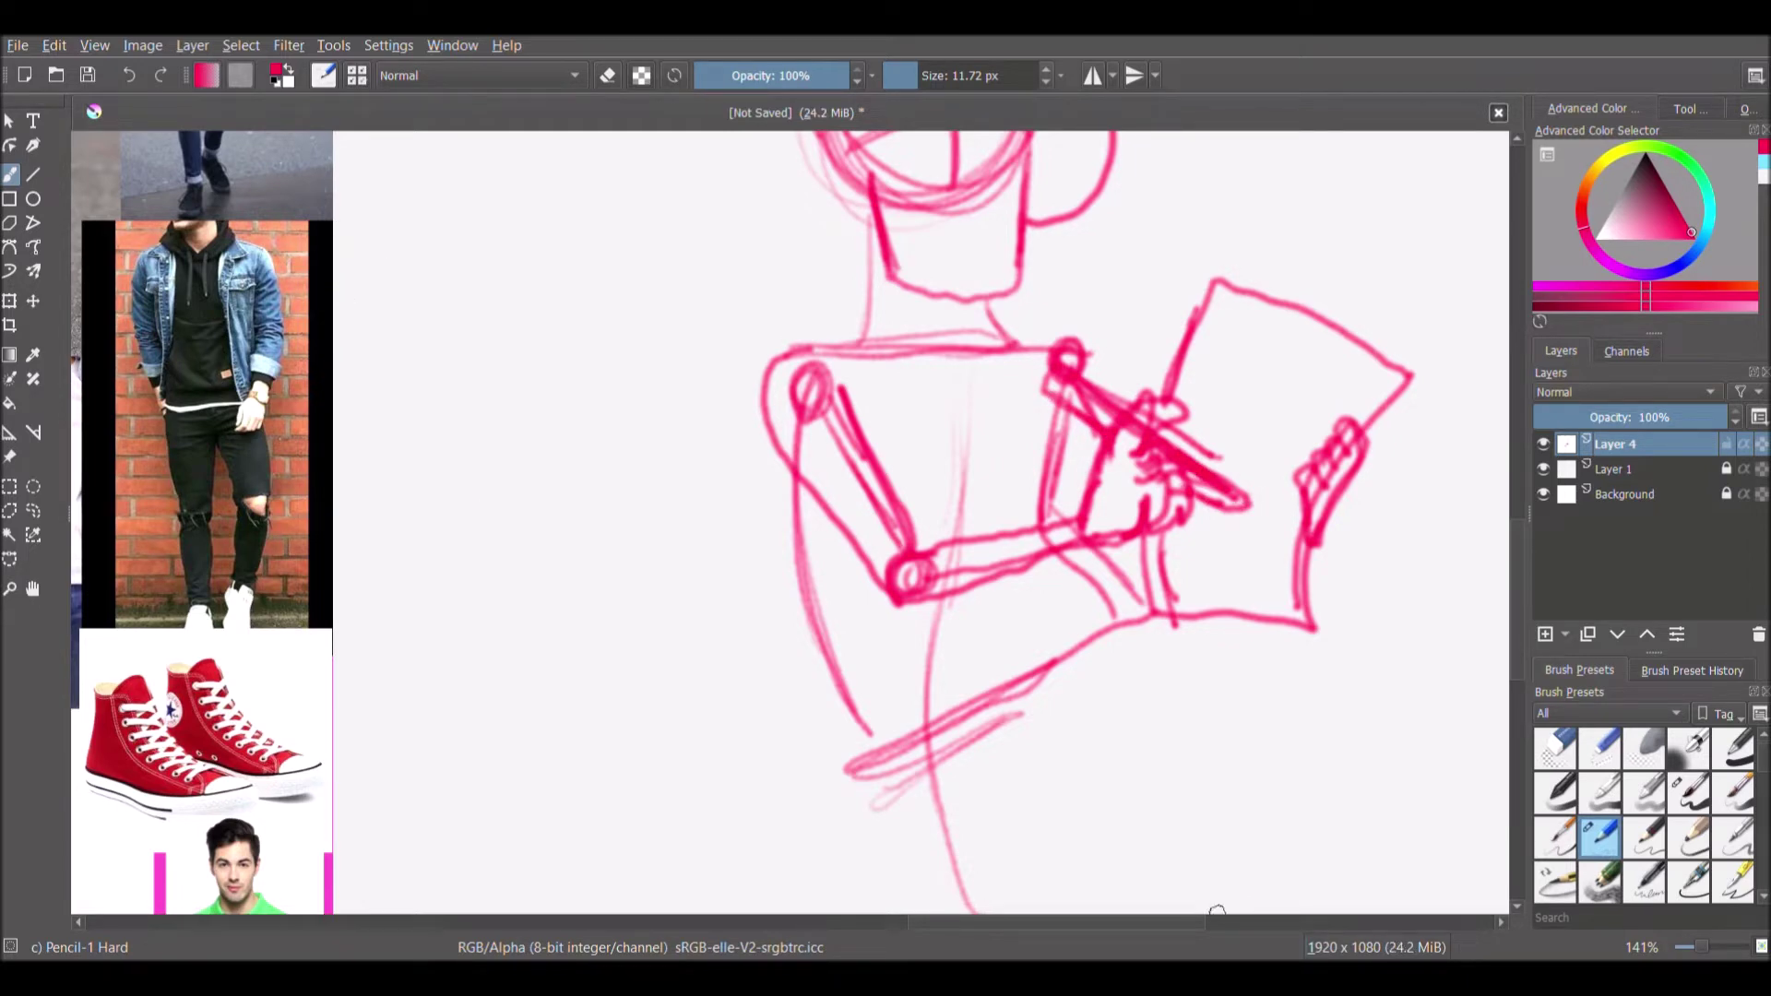
Sketch the eyes, nose and smile in light blue, then return to crimson and darken the ear and neck line
left_click_drag(1517, 637, 1517, 566)
left_click(1763, 162)
left_click_drag(911, 400, 885, 459)
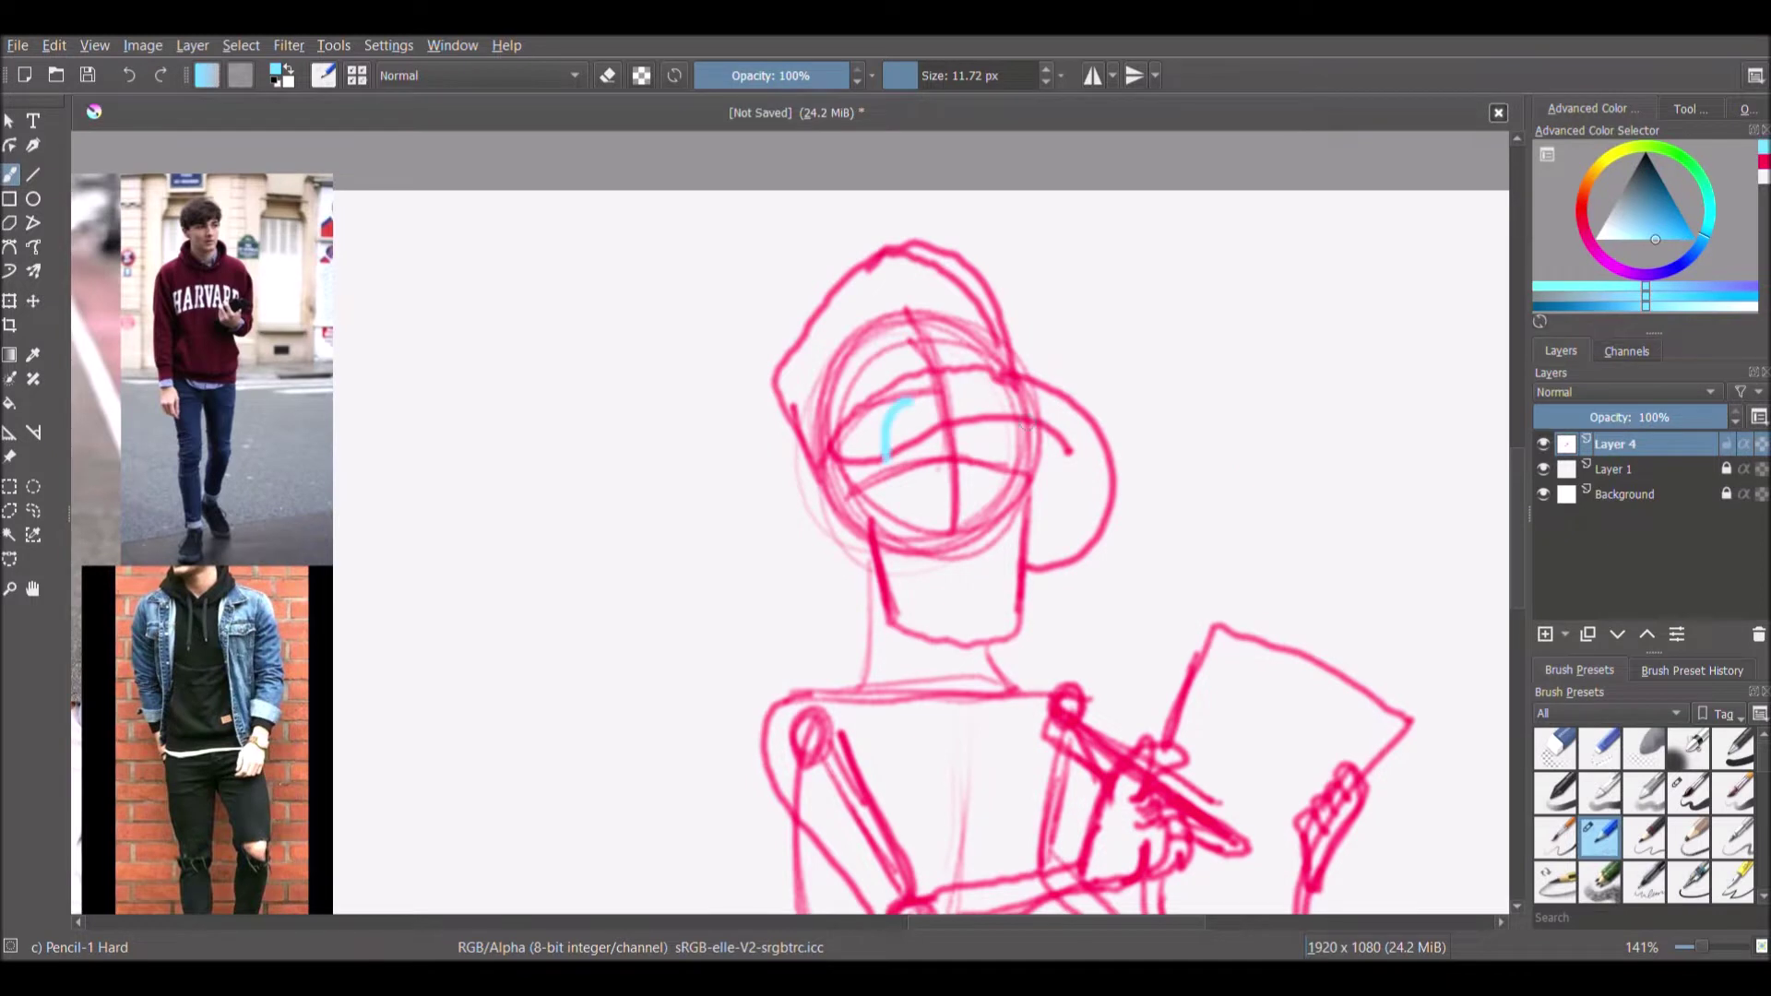
left_click_drag(906, 566, 985, 601)
left_click_drag(919, 457, 910, 516)
left_click(1762, 163)
mouse_move(819, 479)
left_mouse_down()
mouse_move(856, 555)
mouse_move(854, 692)
left_mouse_up()
Sketch rough outlines of both thighs below the waistline
left_click_drag(1517, 600, 1517, 692)
left_click_drag(929, 611, 950, 751)
left_click_drag(858, 609, 898, 807)
left_click_drag(1038, 660, 1004, 858)
left_click_drag(1017, 727, 996, 860)
scroll(898, 698, "down", 2)
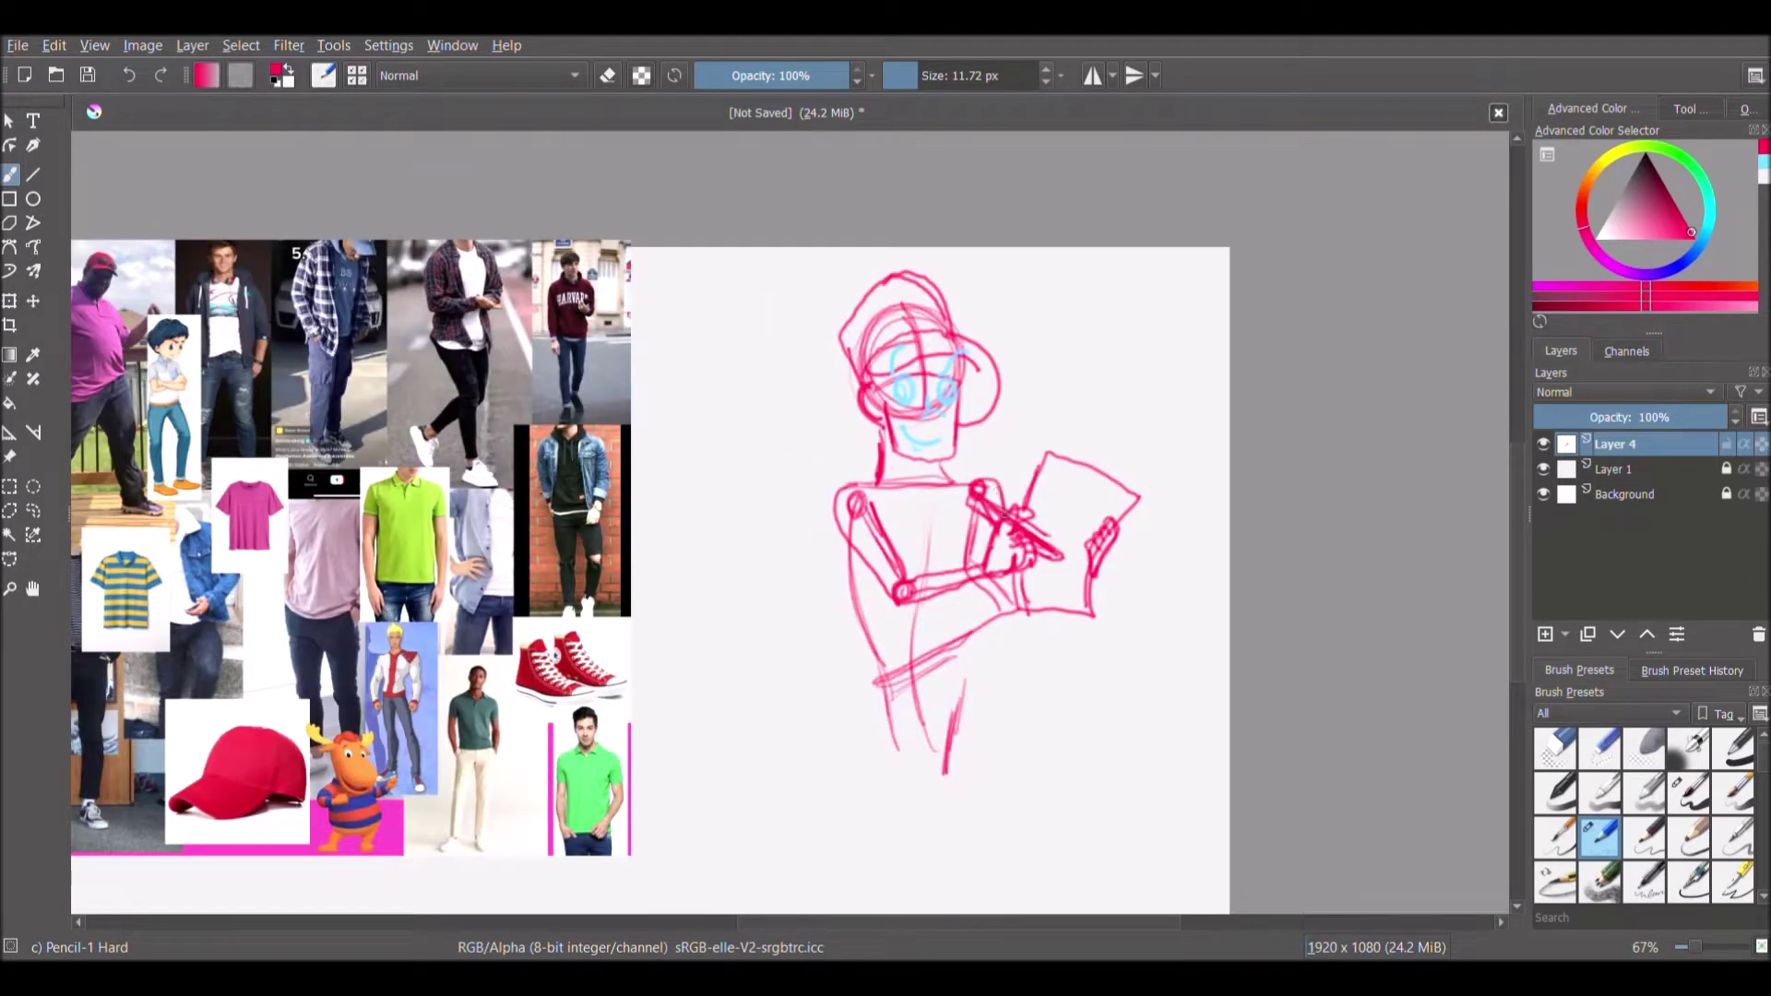
Build up the hip and both thighs and add round knee joints
left_click_drag(975, 522, 967, 603)
left_click_drag(1000, 650, 982, 603)
left_click_drag(979, 694, 945, 801)
left_click_drag(881, 674, 925, 817)
left_click_drag(974, 697, 996, 766)
left_click_drag(1001, 650, 1019, 743)
left_click_drag(999, 736, 1018, 751)
left_click_drag(983, 611, 1019, 747)
Scale the sketched figure down slightly and reposition it higher on the canvas
key("ctrl+t")
left_click_drag(1033, 516, 1017, 489)
left_click_drag(1136, 240, 1111, 284)
left_click_drag(993, 490, 993, 451)
key("Return")
Sketch the lower legs extending down from the round knee joints
left_click_drag(1513, 489, 1513, 537)
scroll(913, 555, "up", 3)
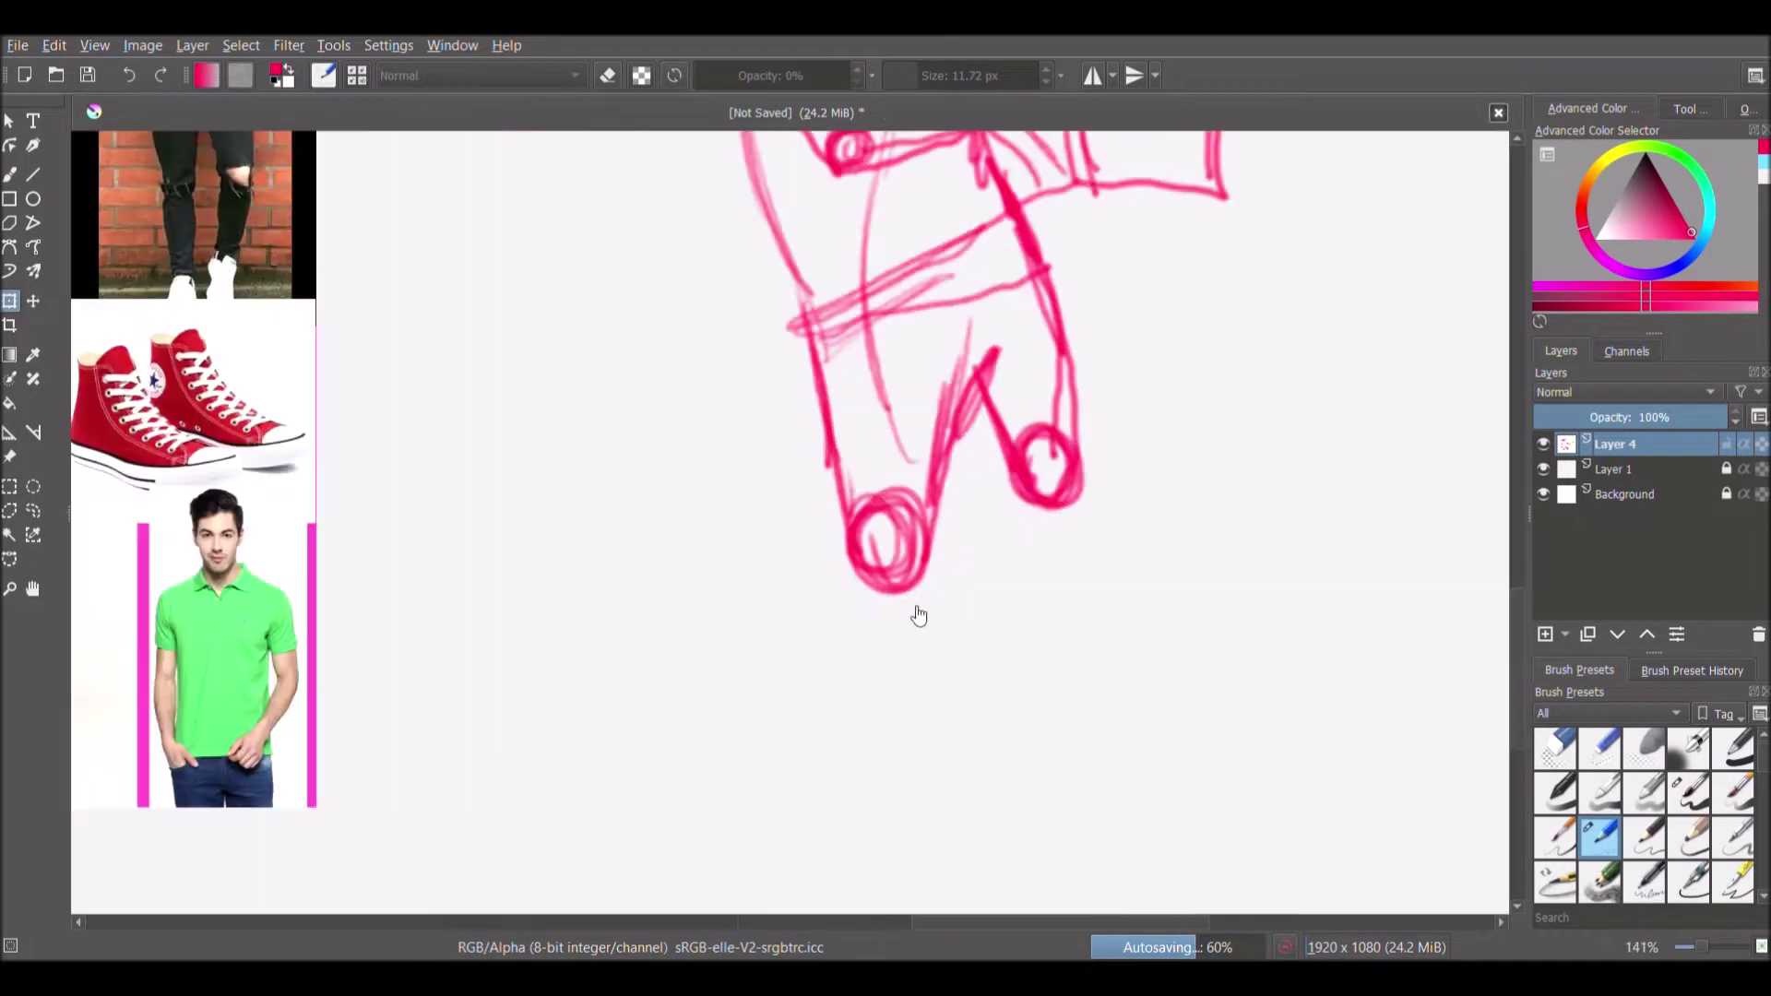
left_click(10, 175)
left_click_drag(1010, 925, 921, 931)
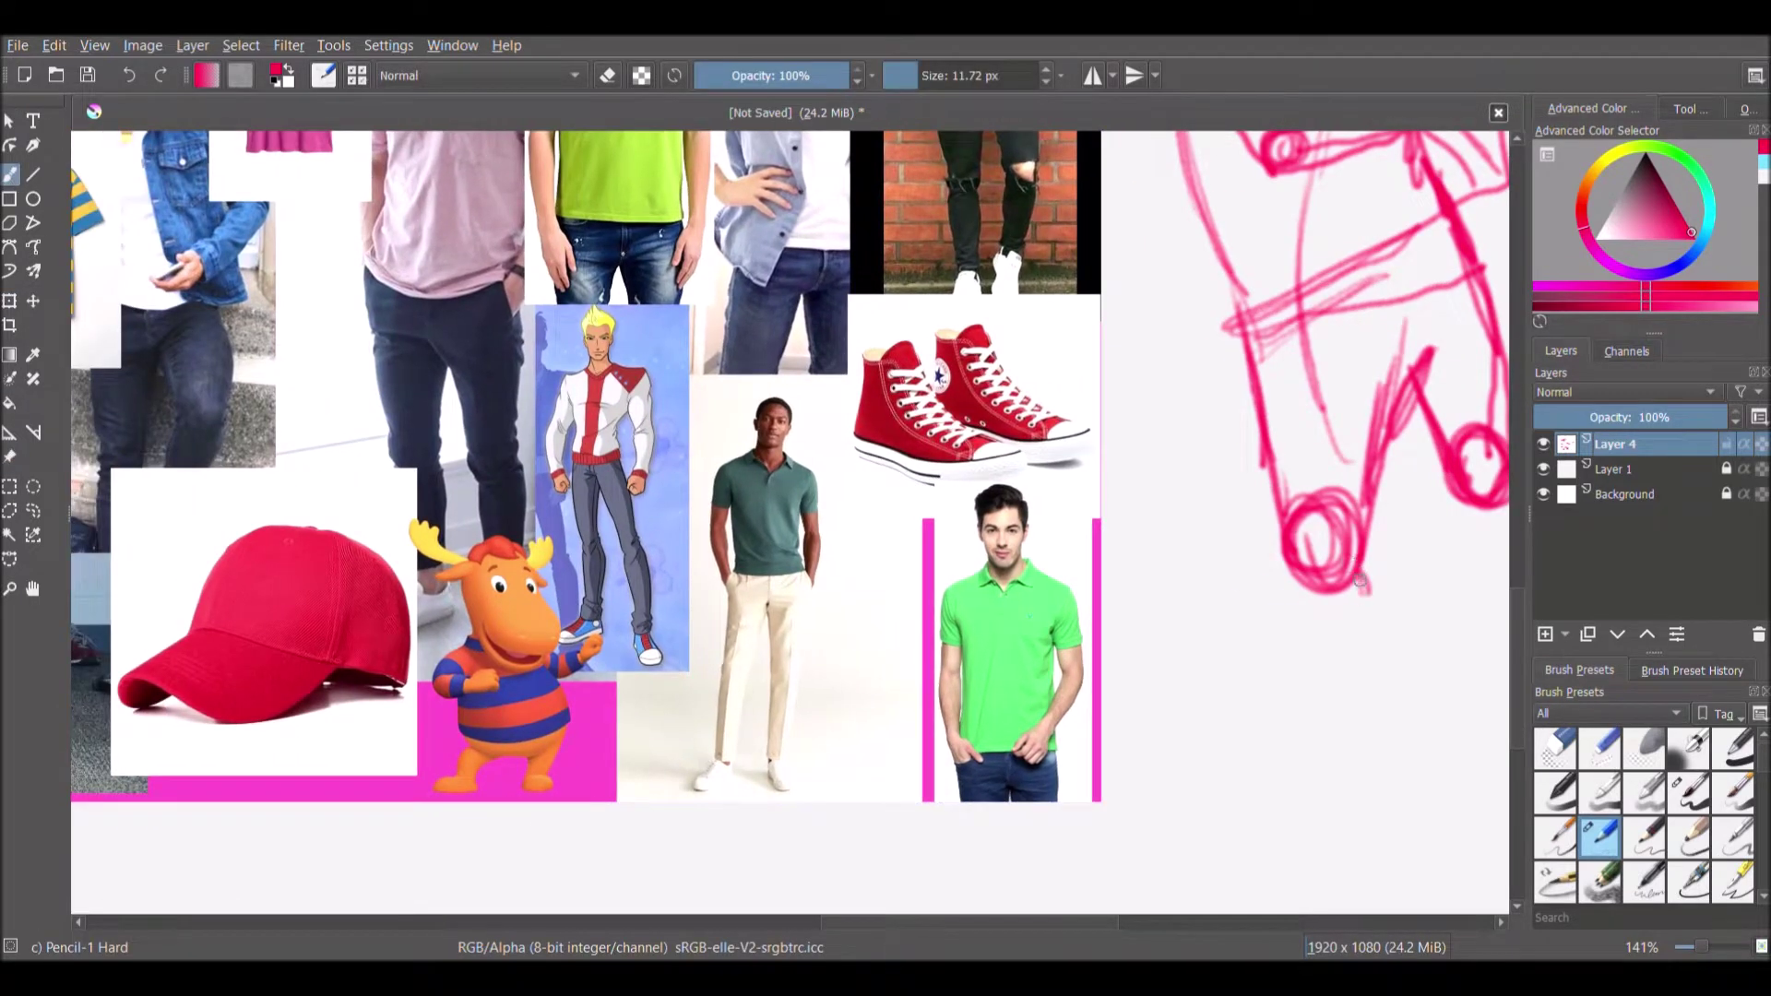
left_click_drag(1360, 577, 1356, 742)
left_click_drag(1292, 542, 1273, 786)
left_click_drag(1346, 653, 1319, 822)
left_click_drag(1286, 706, 1278, 814)
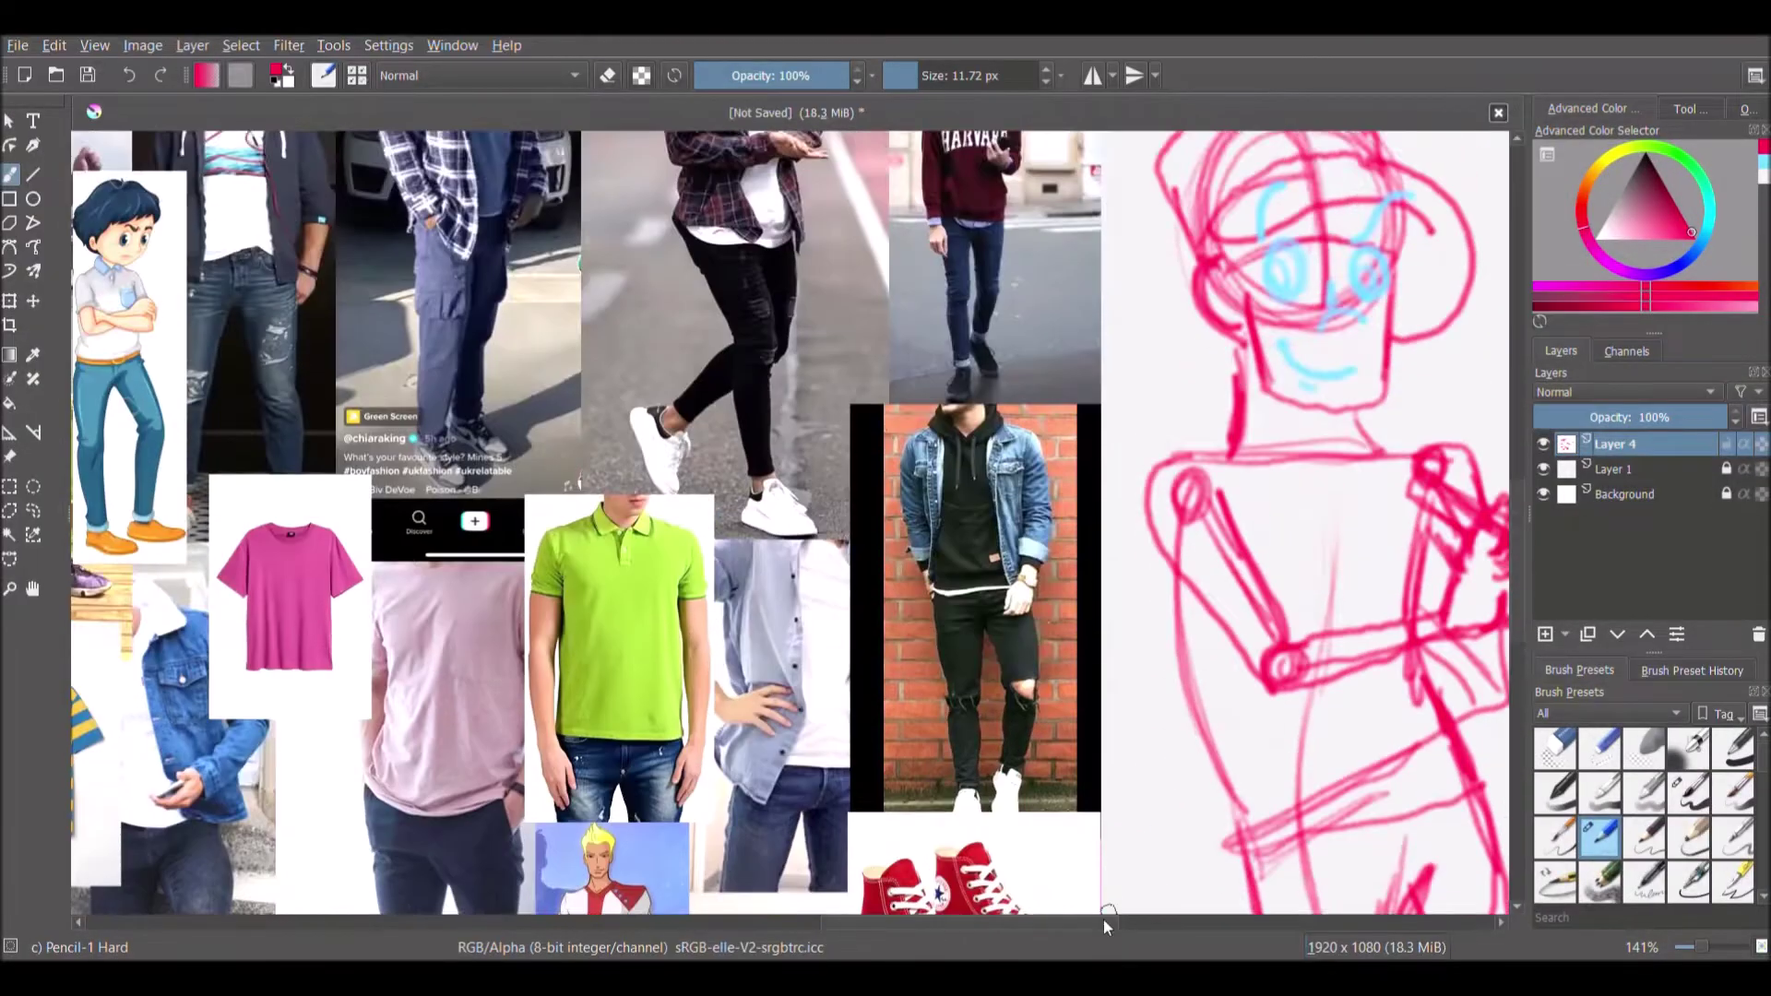
mouse_move(913, 466)
left_mouse_down()
mouse_move(874, 516)
mouse_move(1014, 623)
left_mouse_up()
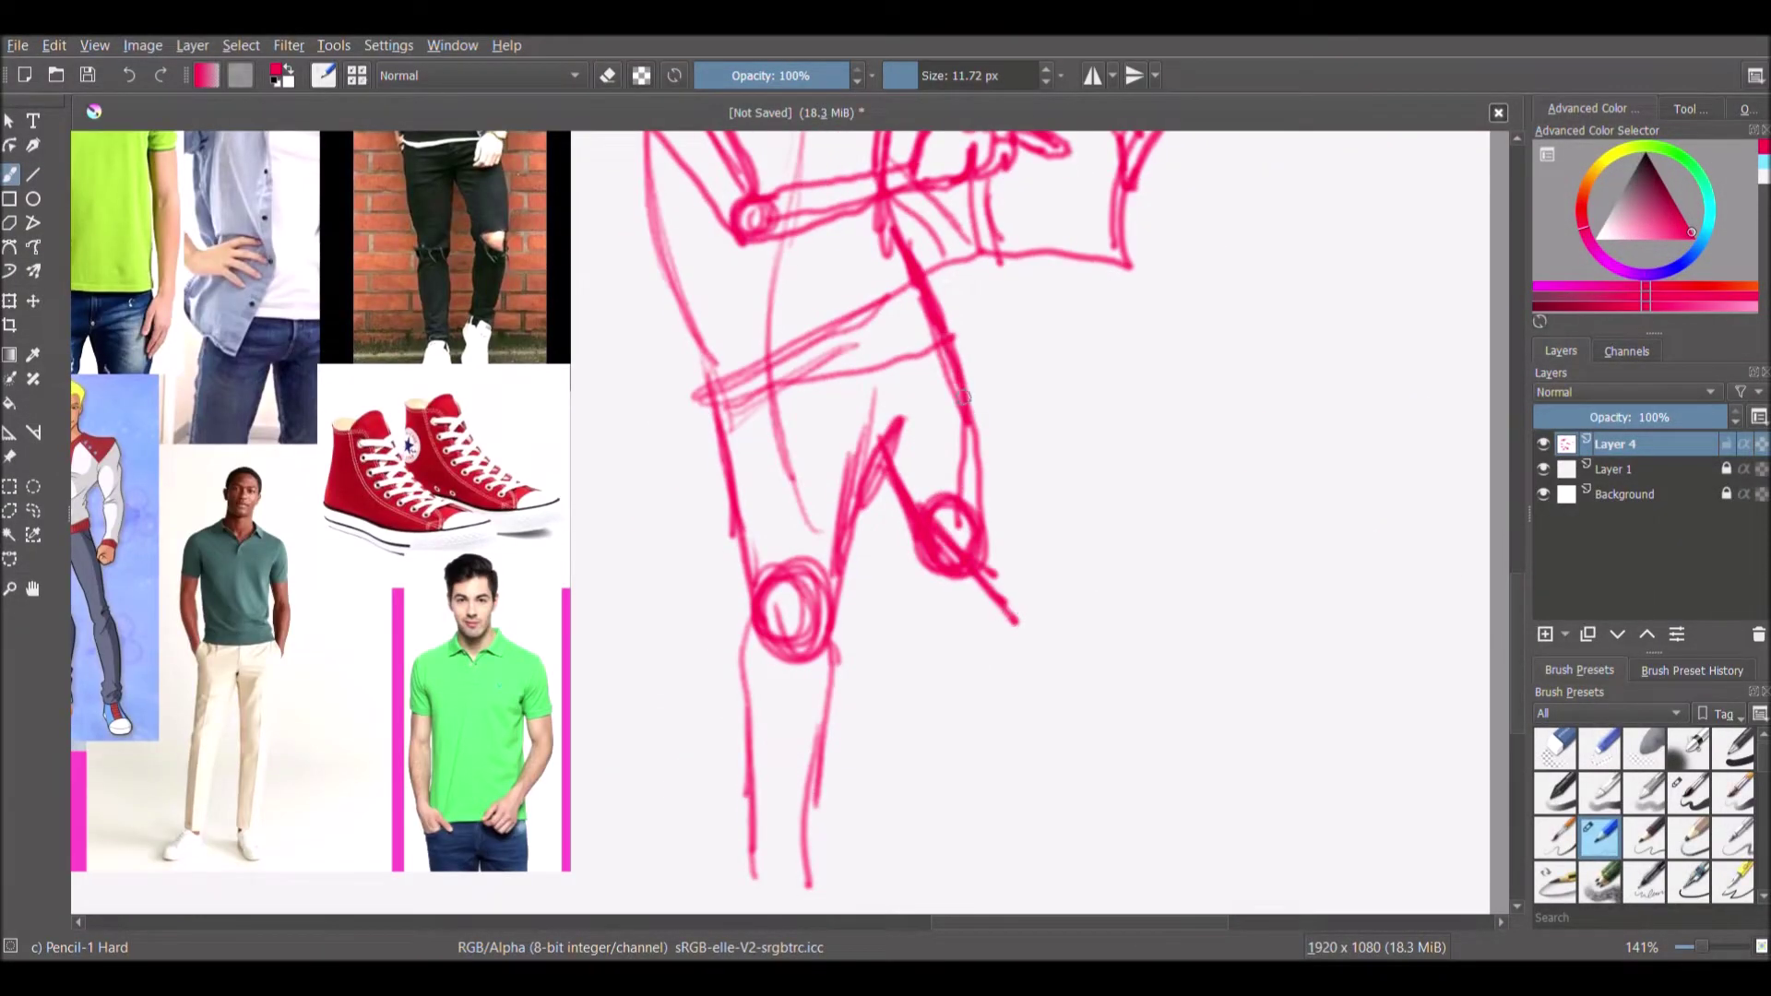
left_click_drag(964, 396, 1033, 595)
mouse_move(1023, 595)
left_mouse_down()
mouse_move(1061, 618)
mouse_move(1038, 637)
left_mouse_up()
Erase the sketched legs below the waistline and return to painting
key("e")
mouse_move(775, 849)
left_mouse_down()
mouse_move(981, 324)
mouse_move(937, 640)
left_mouse_up()
key("e")
Sketch new outlines of both thighs spreading from the waist in a wide stance
left_click_drag(840, 420, 798, 554)
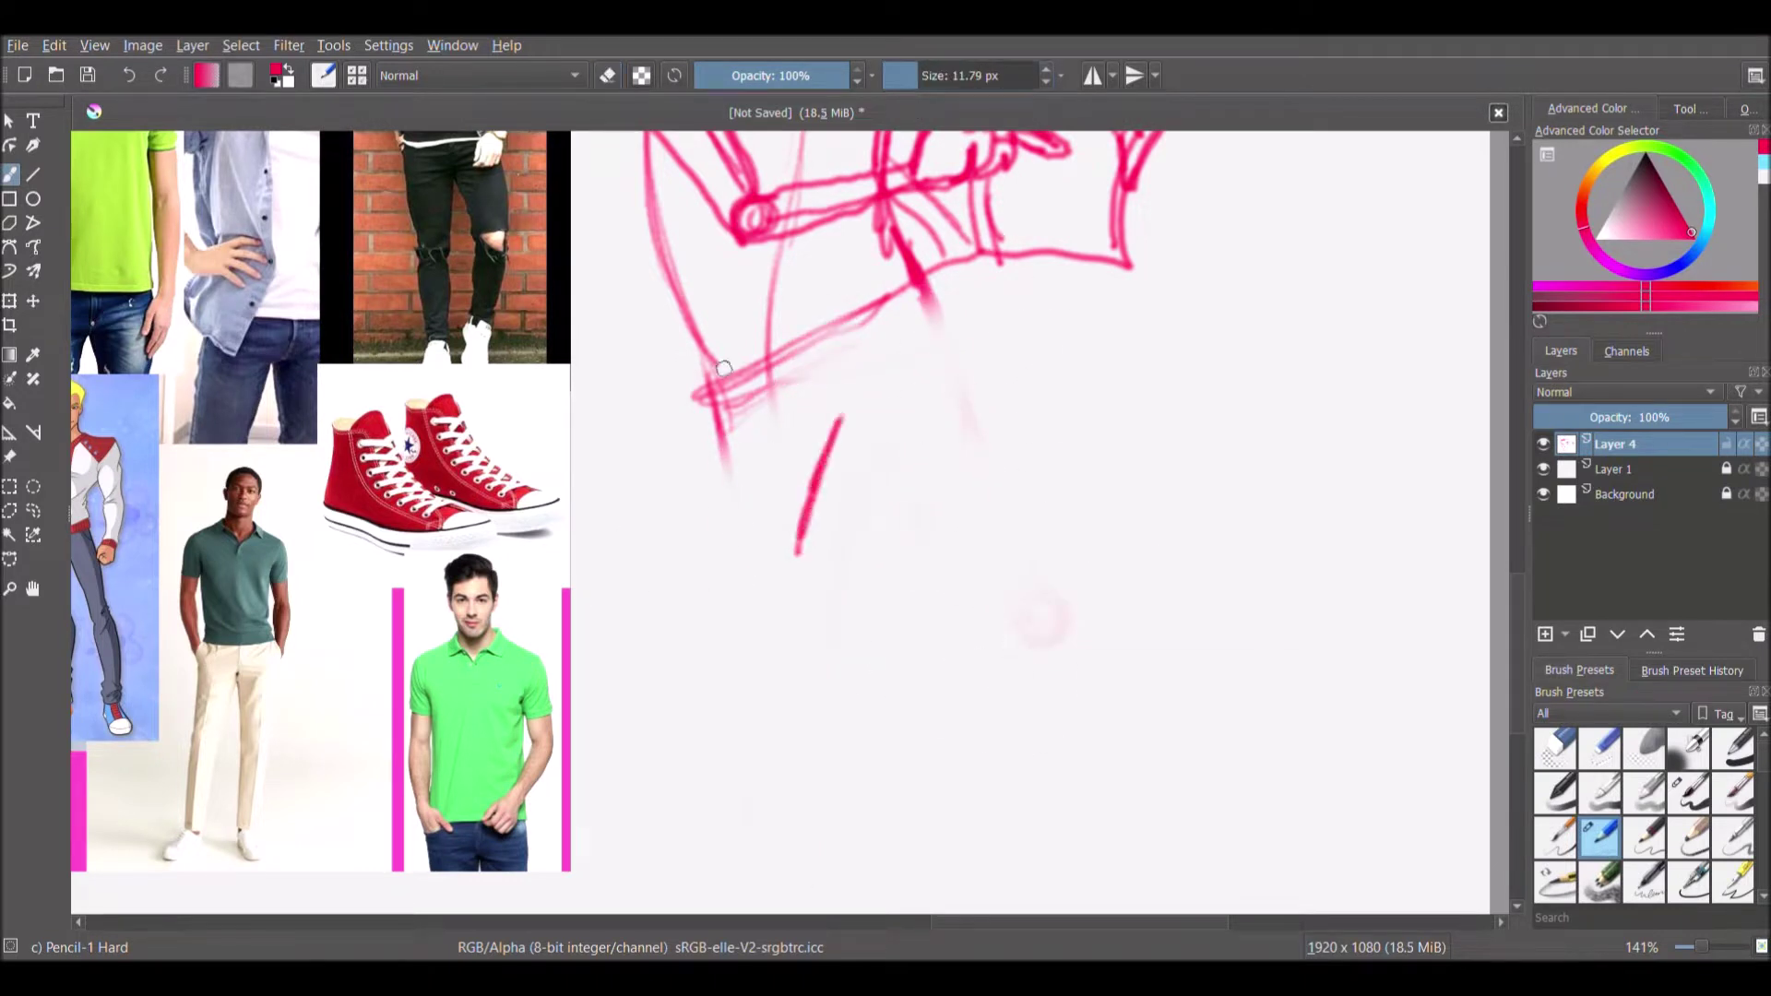
left_click_drag(706, 358, 696, 609)
left_click_drag(817, 471, 754, 633)
left_click_drag(773, 559, 706, 730)
mouse_move(842, 398)
left_mouse_down()
mouse_move(803, 524)
mouse_move(834, 461)
left_mouse_up()
left_click_drag(850, 432, 913, 563)
left_click_drag(926, 286, 964, 603)
left_click_drag(854, 443, 928, 600)
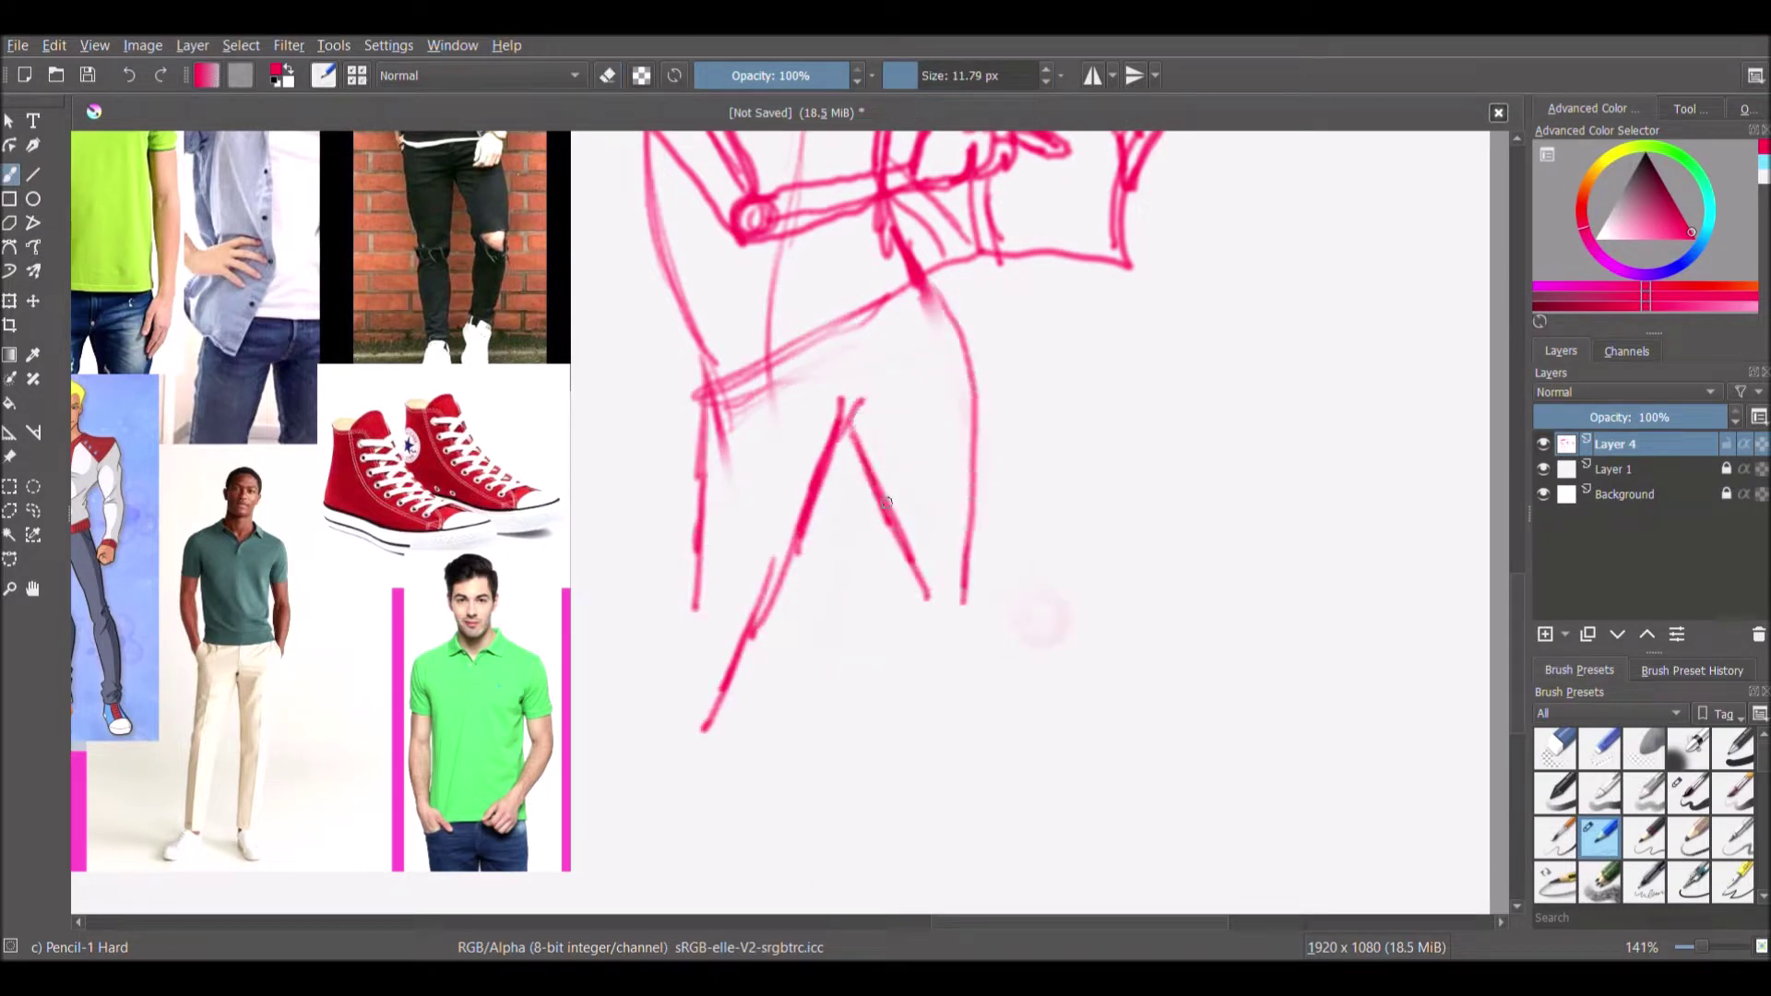
Add round knee joints and sketch the outlines of both lower legs down to the ankles
left_click_drag(733, 622, 729, 636)
left_click_drag(705, 397, 687, 645)
left_click_drag(960, 581, 954, 595)
mouse_move(917, 600)
left_mouse_down()
mouse_move(966, 595)
mouse_move(923, 678)
mouse_move(948, 792)
left_mouse_up()
mouse_move(938, 706)
left_mouse_down()
mouse_move(944, 757)
mouse_move(959, 824)
left_mouse_up()
left_click_drag(1517, 685, 1518, 729)
left_click_drag(932, 519, 952, 616)
left_click_drag(968, 508, 991, 571)
mouse_move(992, 564)
left_mouse_down()
mouse_move(1018, 583)
mouse_move(947, 608)
mouse_move(1000, 633)
mouse_move(1119, 600)
mouse_move(1010, 641)
left_mouse_up()
left_click_drag(757, 429, 696, 601)
left_click_drag(690, 369, 670, 612)
Sketch the rounded foot at the end of the front-facing leg
left_click_drag(1066, 925, 889, 924)
mouse_move(1518, 701)
left_mouse_down()
mouse_move(1518, 574)
mouse_move(1517, 624)
left_mouse_up()
left_click_drag(1033, 925, 1271, 925)
mouse_move(1516, 699)
left_mouse_down()
mouse_move(1513, 557)
mouse_move(1510, 734)
left_mouse_up()
left_click_drag(367, 601, 380, 653)
mouse_move(334, 597)
left_mouse_down()
mouse_move(306, 638)
mouse_move(369, 716)
mouse_move(390, 537)
left_mouse_up()
Sketch the short shirt sleeve around the bent arm, including its shoulder edge and hem
left_click_drag(1522, 659, 1518, 526)
left_click_drag(1199, 923, 1132, 923)
left_click_drag(635, 555, 684, 845)
mouse_move(698, 441)
left_mouse_down()
mouse_move(718, 463)
mouse_move(833, 448)
mouse_move(703, 447)
left_mouse_up()
left_click_drag(676, 490, 749, 592)
left_click_drag(612, 526, 749, 592)
left_click_drag(657, 444, 608, 537)
Sketch the shirt's collar and the front edge lines running down the torso
left_click_drag(822, 429, 881, 446)
mouse_move(829, 478)
left_mouse_down()
mouse_move(838, 597)
mouse_move(899, 761)
left_mouse_up()
left_click_drag(703, 484, 726, 819)
mouse_move(710, 410)
left_mouse_down()
mouse_move(766, 488)
mouse_move(830, 415)
mouse_move(784, 563)
mouse_move(849, 421)
mouse_move(829, 395)
left_mouse_up()
mouse_move(703, 406)
left_mouse_down()
mouse_move(765, 489)
mouse_move(703, 366)
left_mouse_up()
Sketch the shirt's curved bottom hem and strengthen both sides of the torso
left_click_drag(1106, 923, 1058, 923)
left_click_drag(1515, 514, 1516, 577)
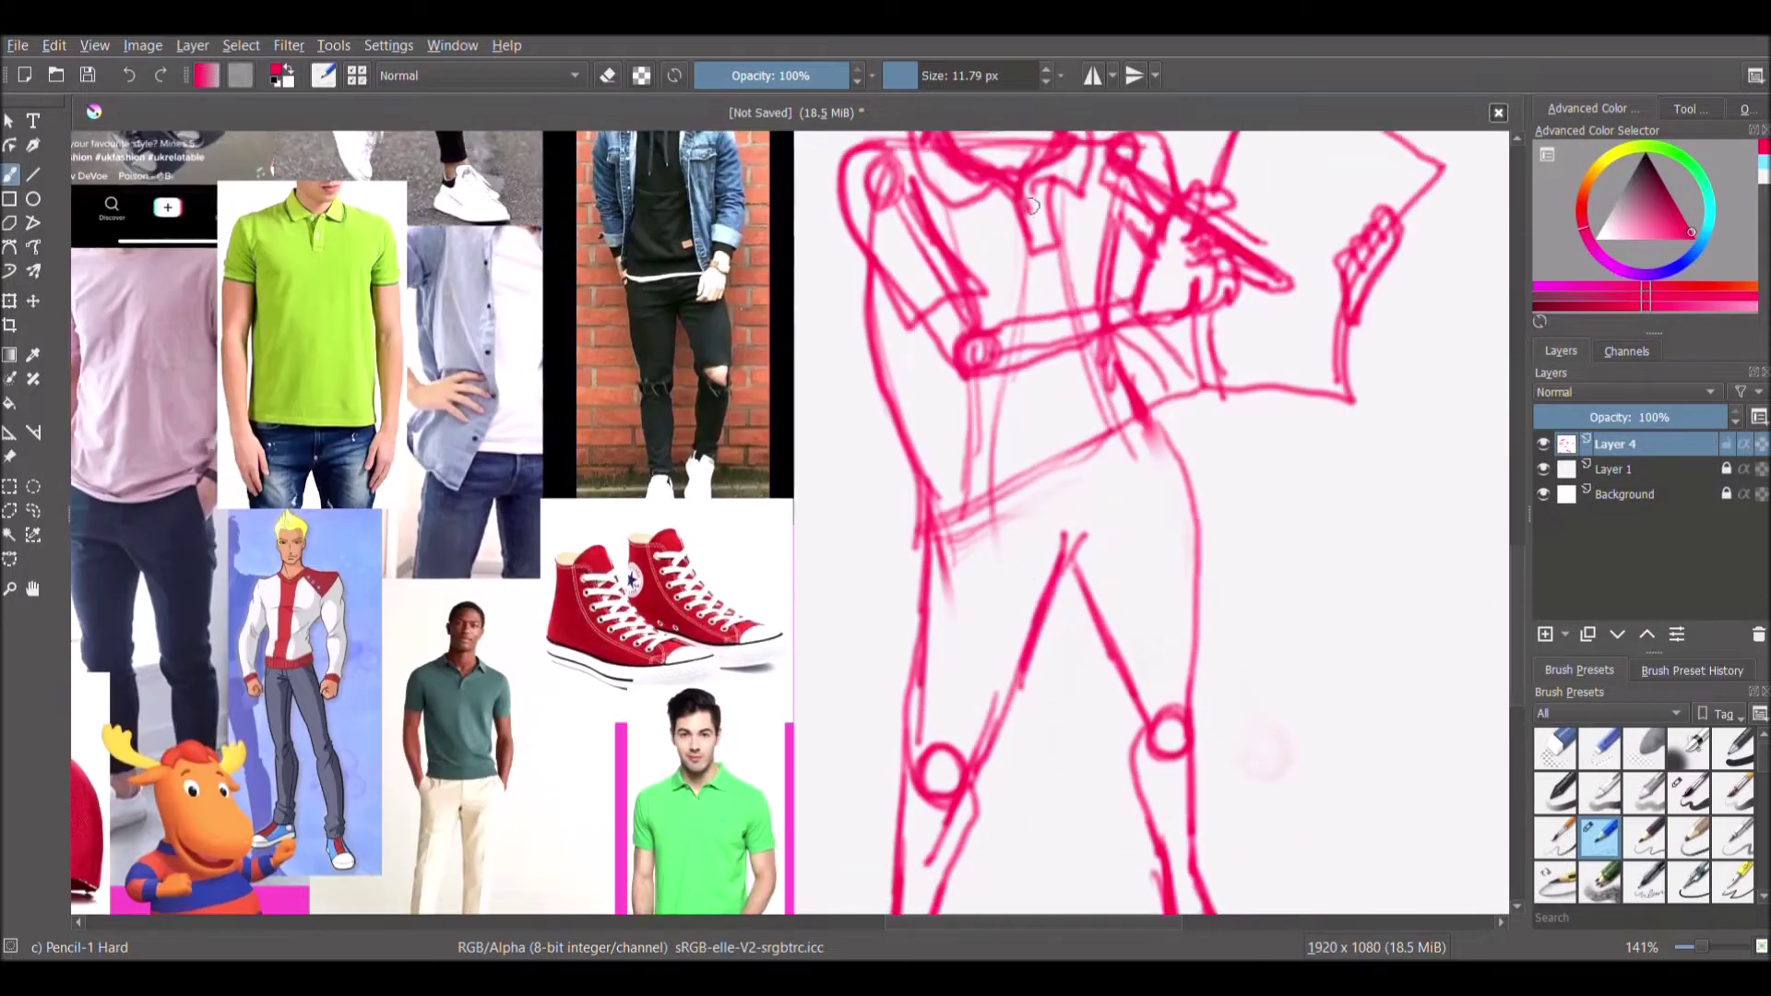
left_click_drag(925, 475, 927, 545)
left_click_drag(1182, 408, 932, 576)
left_click_drag(943, 436, 905, 563)
left_click_drag(1114, 216, 1164, 441)
left_click_drag(1116, 275, 1175, 446)
Sketch a spiky burst shape on the drawing sheet and reinforce the cap's band across the forehead
left_click_drag(1518, 570, 1518, 494)
left_click_drag(1269, 610, 1246, 675)
mouse_move(925, 317)
left_mouse_down()
mouse_move(921, 386)
mouse_move(1085, 355)
mouse_move(1089, 326)
left_mouse_up()
mouse_move(902, 300)
left_mouse_down()
mouse_move(1021, 260)
mouse_move(1113, 278)
left_mouse_up()
mouse_move(905, 286)
left_mouse_down()
mouse_move(1068, 211)
mouse_move(1094, 345)
left_mouse_up()
mouse_move(1096, 284)
left_mouse_down()
mouse_move(1094, 306)
mouse_move(1082, 274)
left_mouse_up()
Sketch the side-facing shoe with its sole and add the toe line to the front-facing shoe
scroll(1187, 268, "down", 3)
scroll(1187, 268, "up", 2)
left_click_drag(1088, 923, 1146, 922)
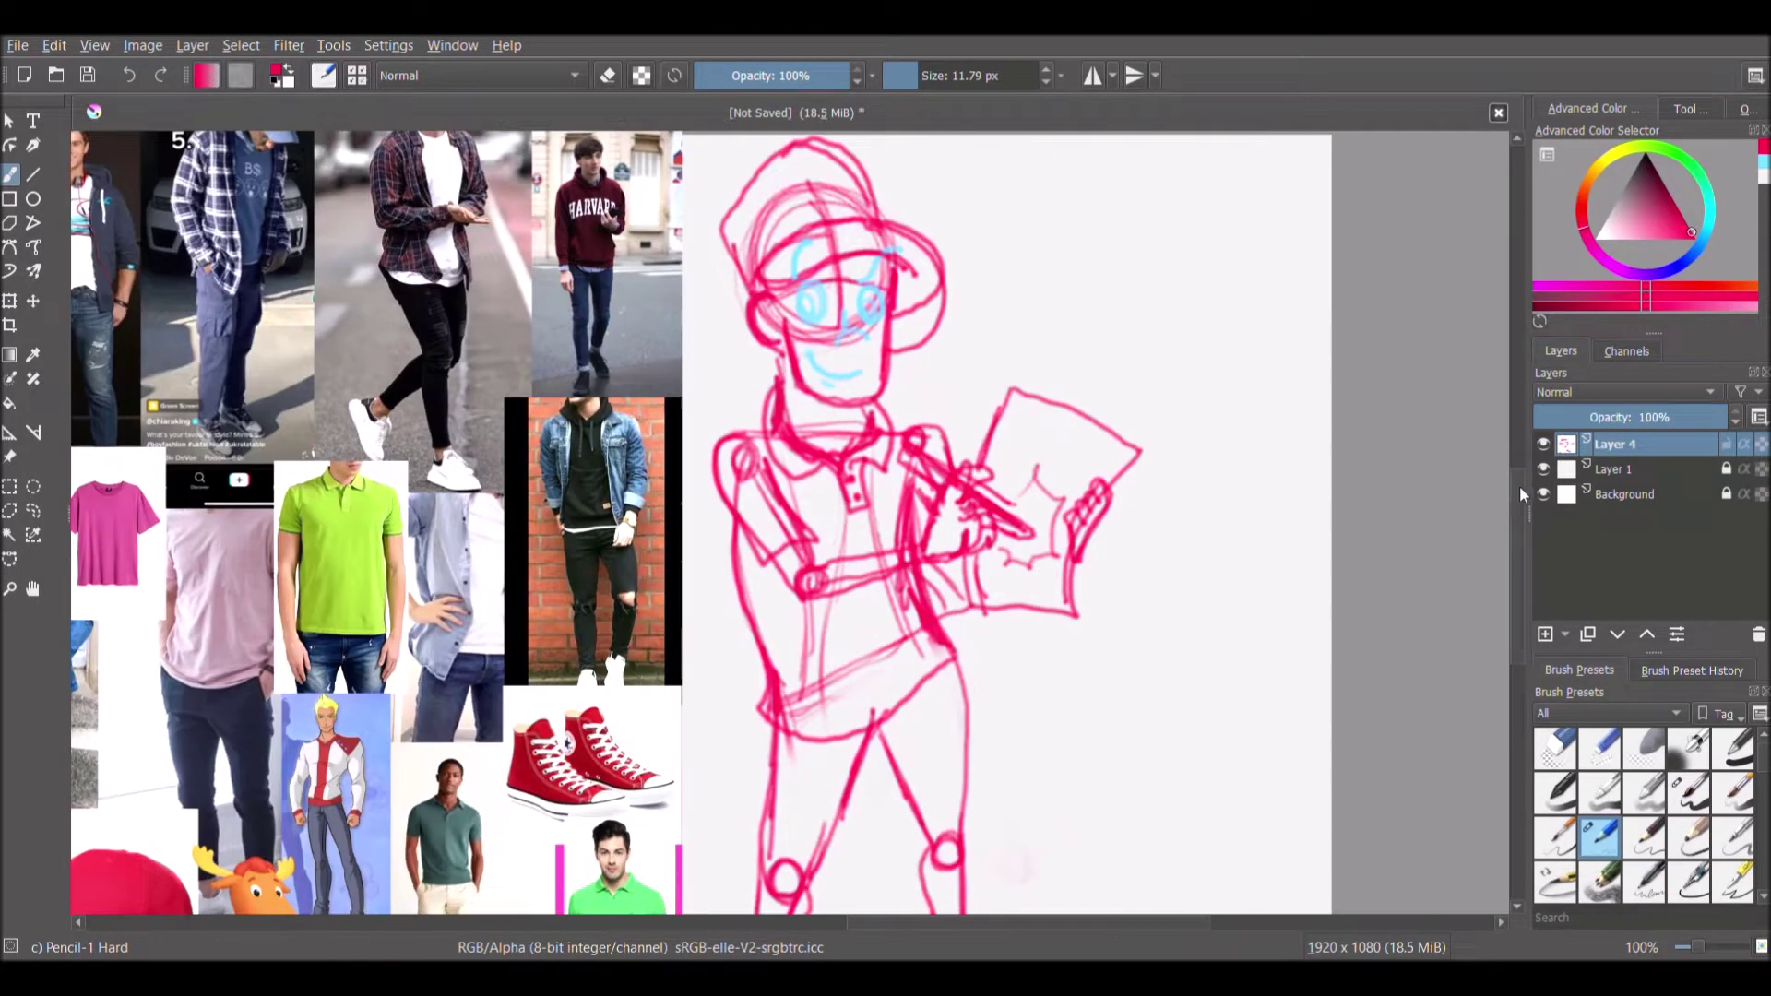
left_click_drag(1519, 516, 1519, 594)
left_click_drag(961, 681, 1085, 731)
left_click_drag(961, 745, 1070, 741)
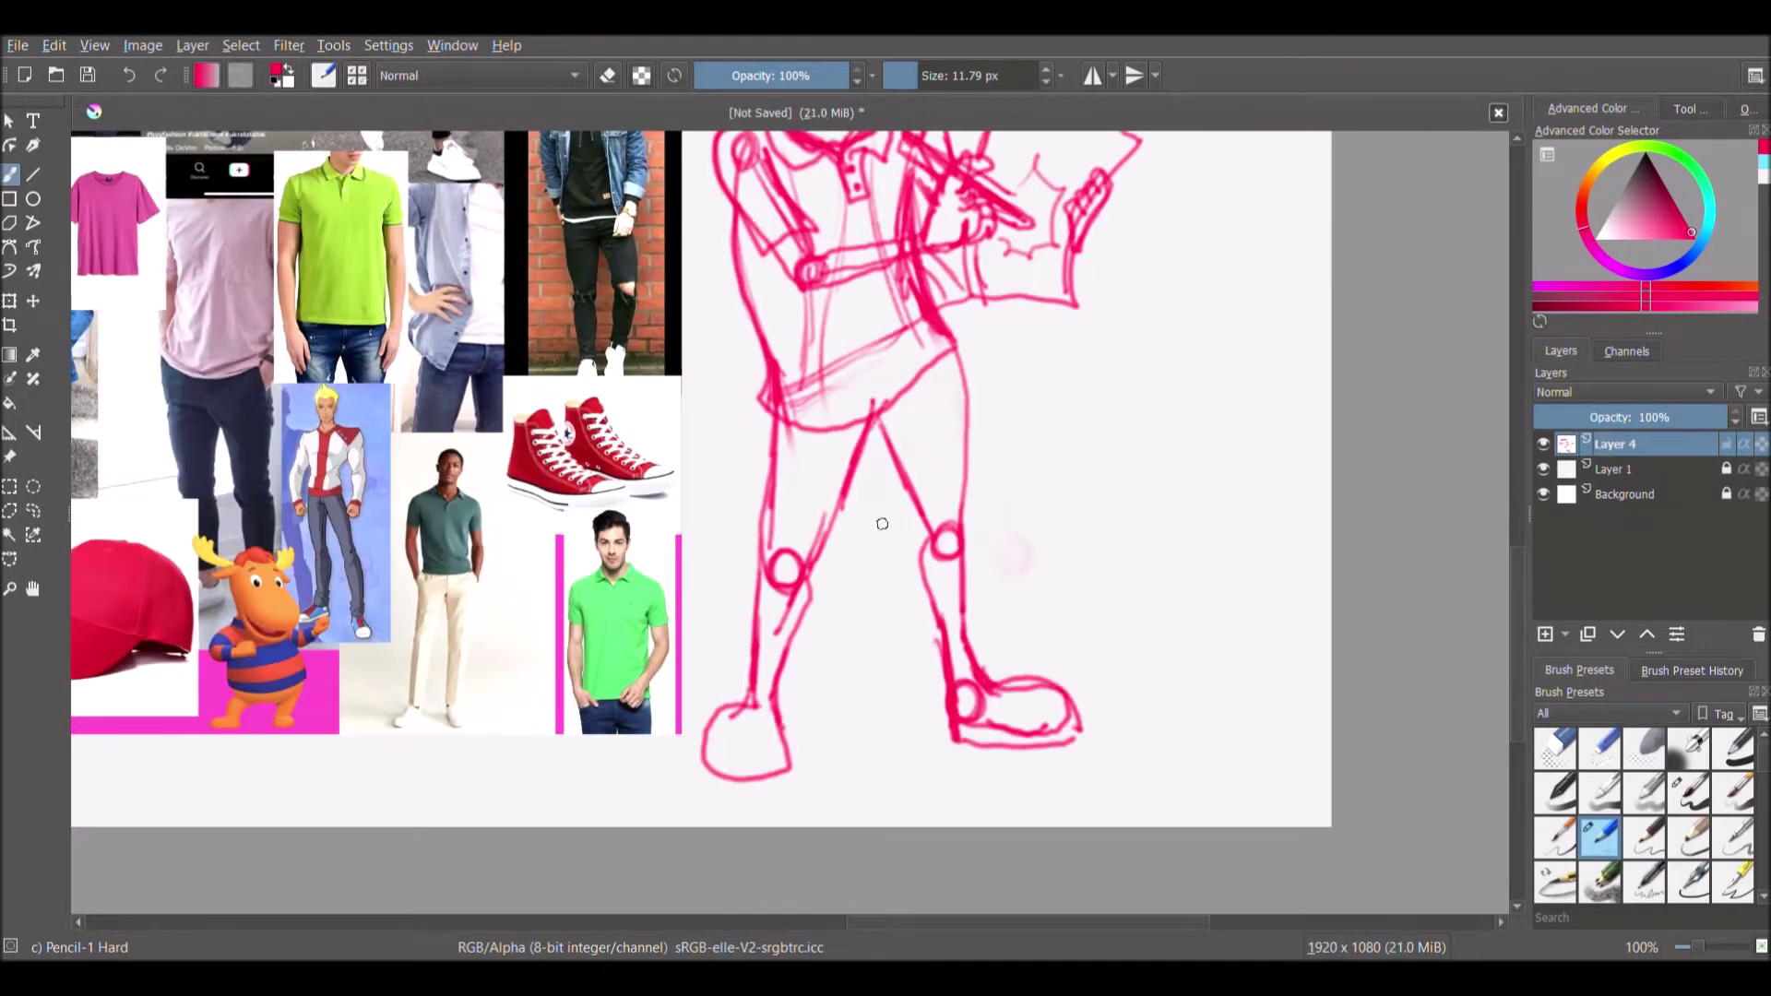
left_click_drag(710, 752, 789, 754)
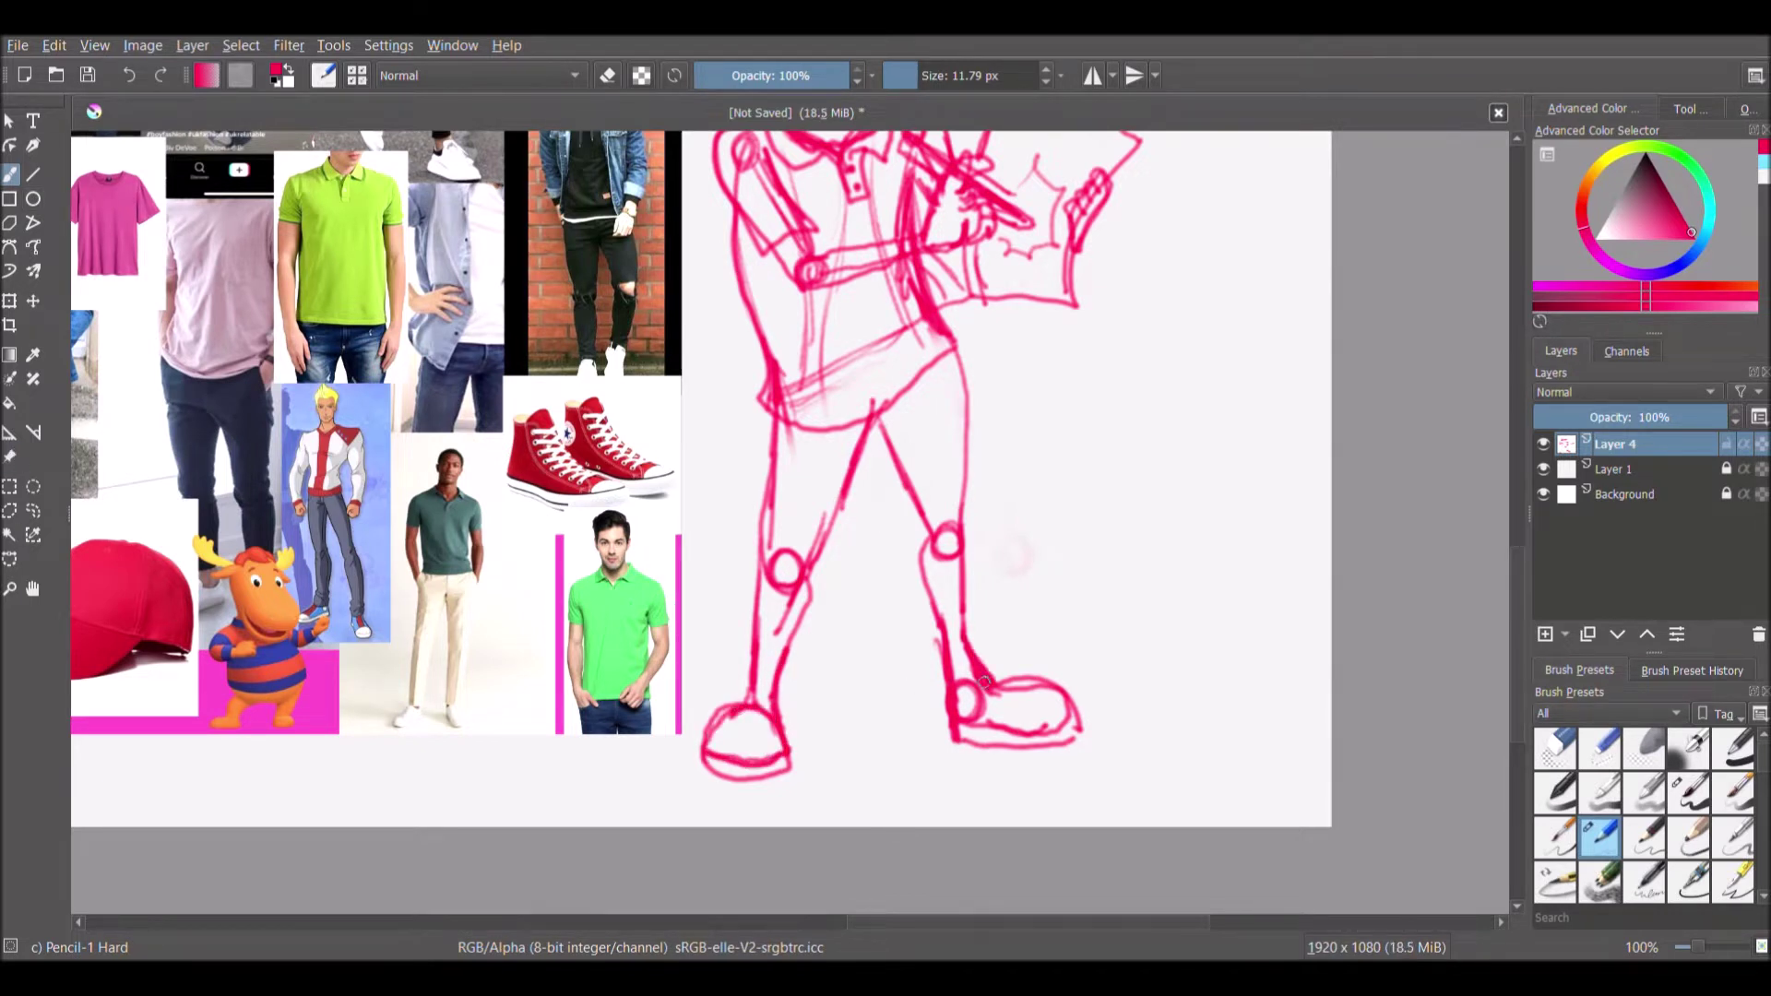
Strengthen the lower leg outlines and sketch the trouser ends above both shoes
left_click_drag(981, 646, 1002, 680)
left_click_drag(923, 555, 953, 678)
left_click_drag(954, 349, 980, 653)
left_click_drag(812, 579, 777, 699)
left_click_drag(768, 475, 746, 702)
mouse_move(785, 474)
left_mouse_down()
mouse_move(756, 631)
mouse_move(790, 745)
left_mouse_up()
mouse_move(729, 709)
left_mouse_down()
mouse_move(778, 426)
mouse_move(823, 659)
left_mouse_up()
Sketch the open vest's front edges and its flared bottom flaps over the shirt
scroll(778, 426, "up", 5)
left_click_drag(827, 535, 823, 735)
left_click_drag(823, 735, 743, 706)
left_click_drag(742, 706, 734, 469)
mouse_move(870, 432)
left_mouse_down()
mouse_move(935, 690)
mouse_move(989, 666)
left_mouse_up()
left_click_drag(989, 666, 955, 625)
left_click_drag(920, 450, 922, 552)
left_click_drag(802, 435, 819, 502)
mouse_move(752, 409)
left_mouse_down()
mouse_move(820, 497)
mouse_move(778, 441)
left_mouse_up()
Move the outermost reference image collage to the empty area on the other side of the figure
scroll(229, 371, "down", 1)
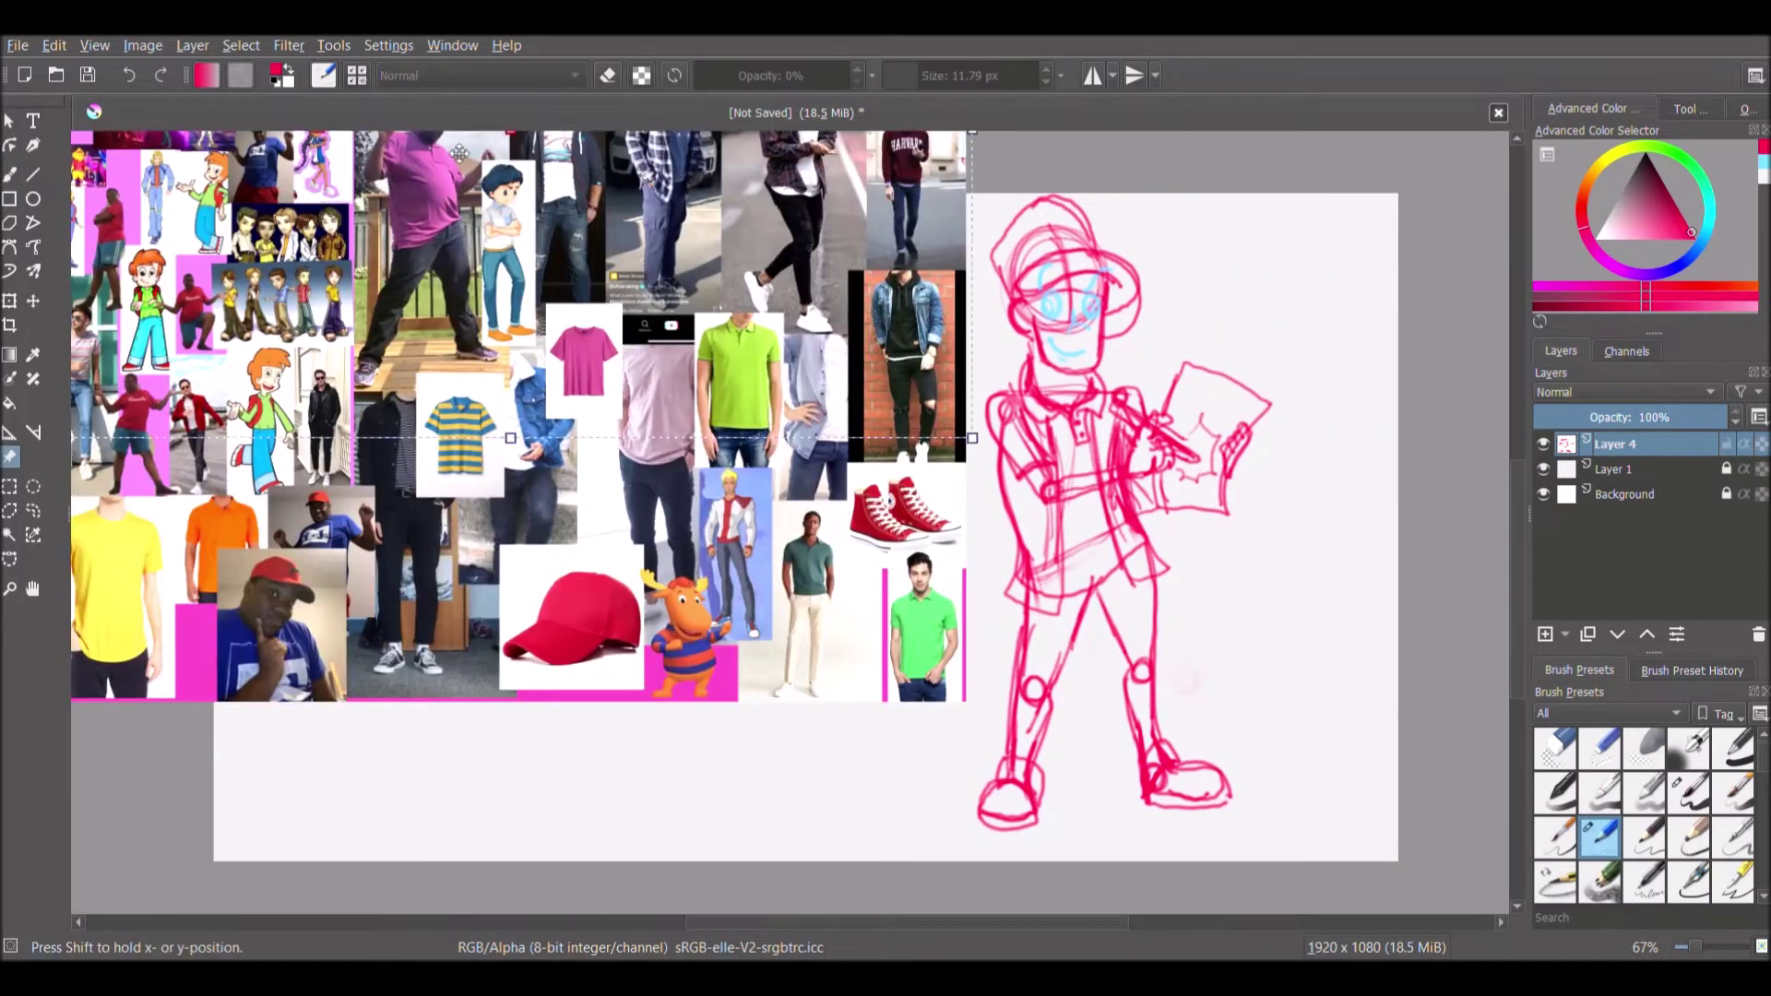
key("minus")
left_click_drag(182, 323, 1164, 409)
scroll(644, 539, "up", 2)
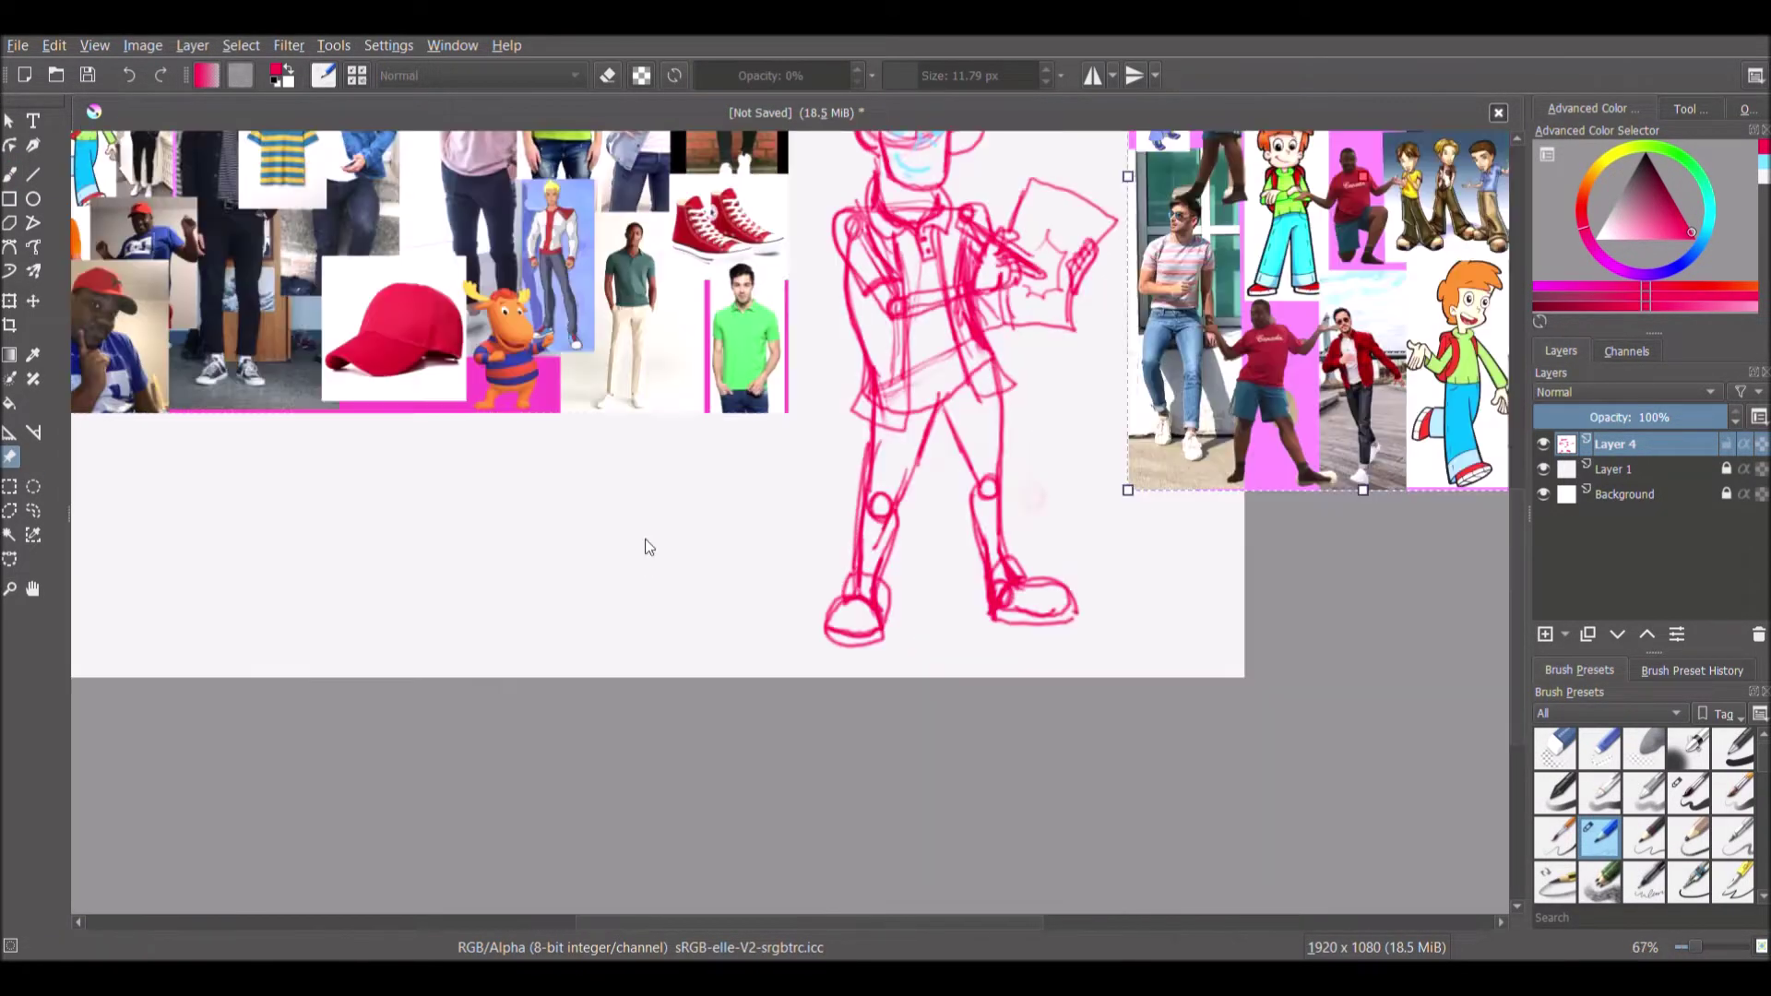
left_click_drag(471, 395, 465, 411)
left_click_drag(786, 925, 885, 925)
left_click_drag(987, 241, 983, 385)
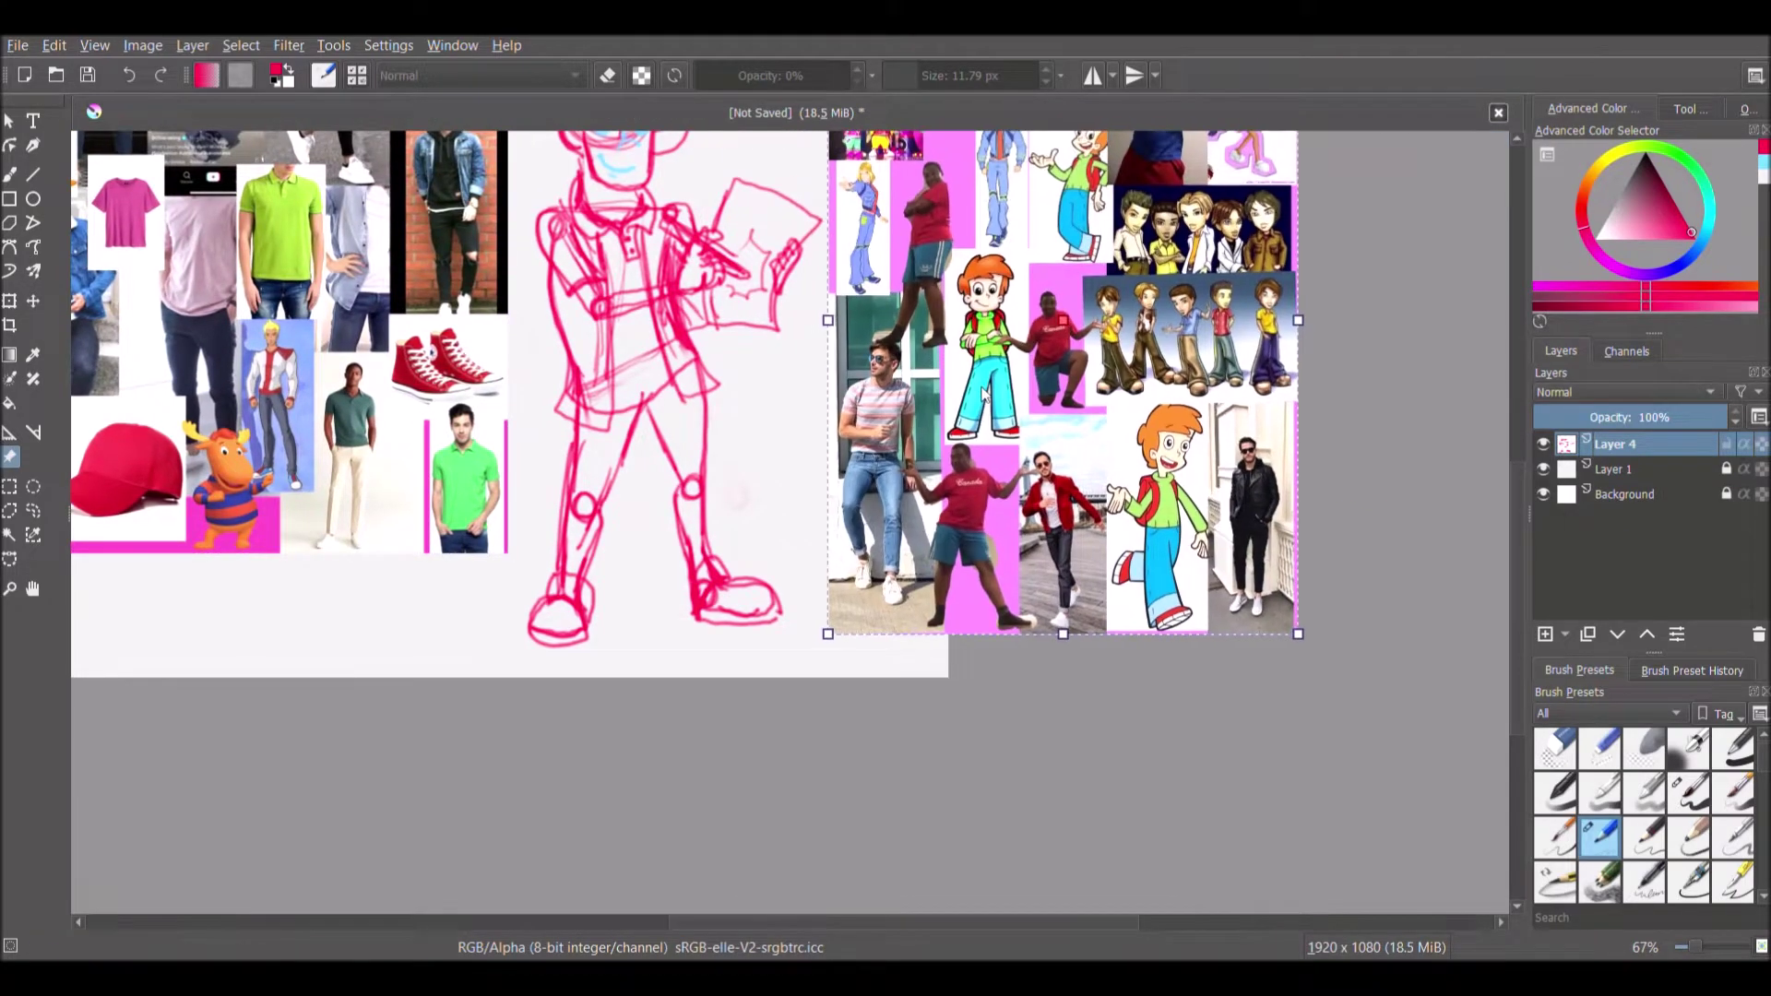
Switch back to the brush and sketch the hood around the neck behind the collar
left_click(8, 177)
scroll(205, 258, "up", 1)
left_click_drag(858, 924, 931, 923)
left_click_drag(1519, 677, 1521, 624)
scroll(1523, 630, "down", 2)
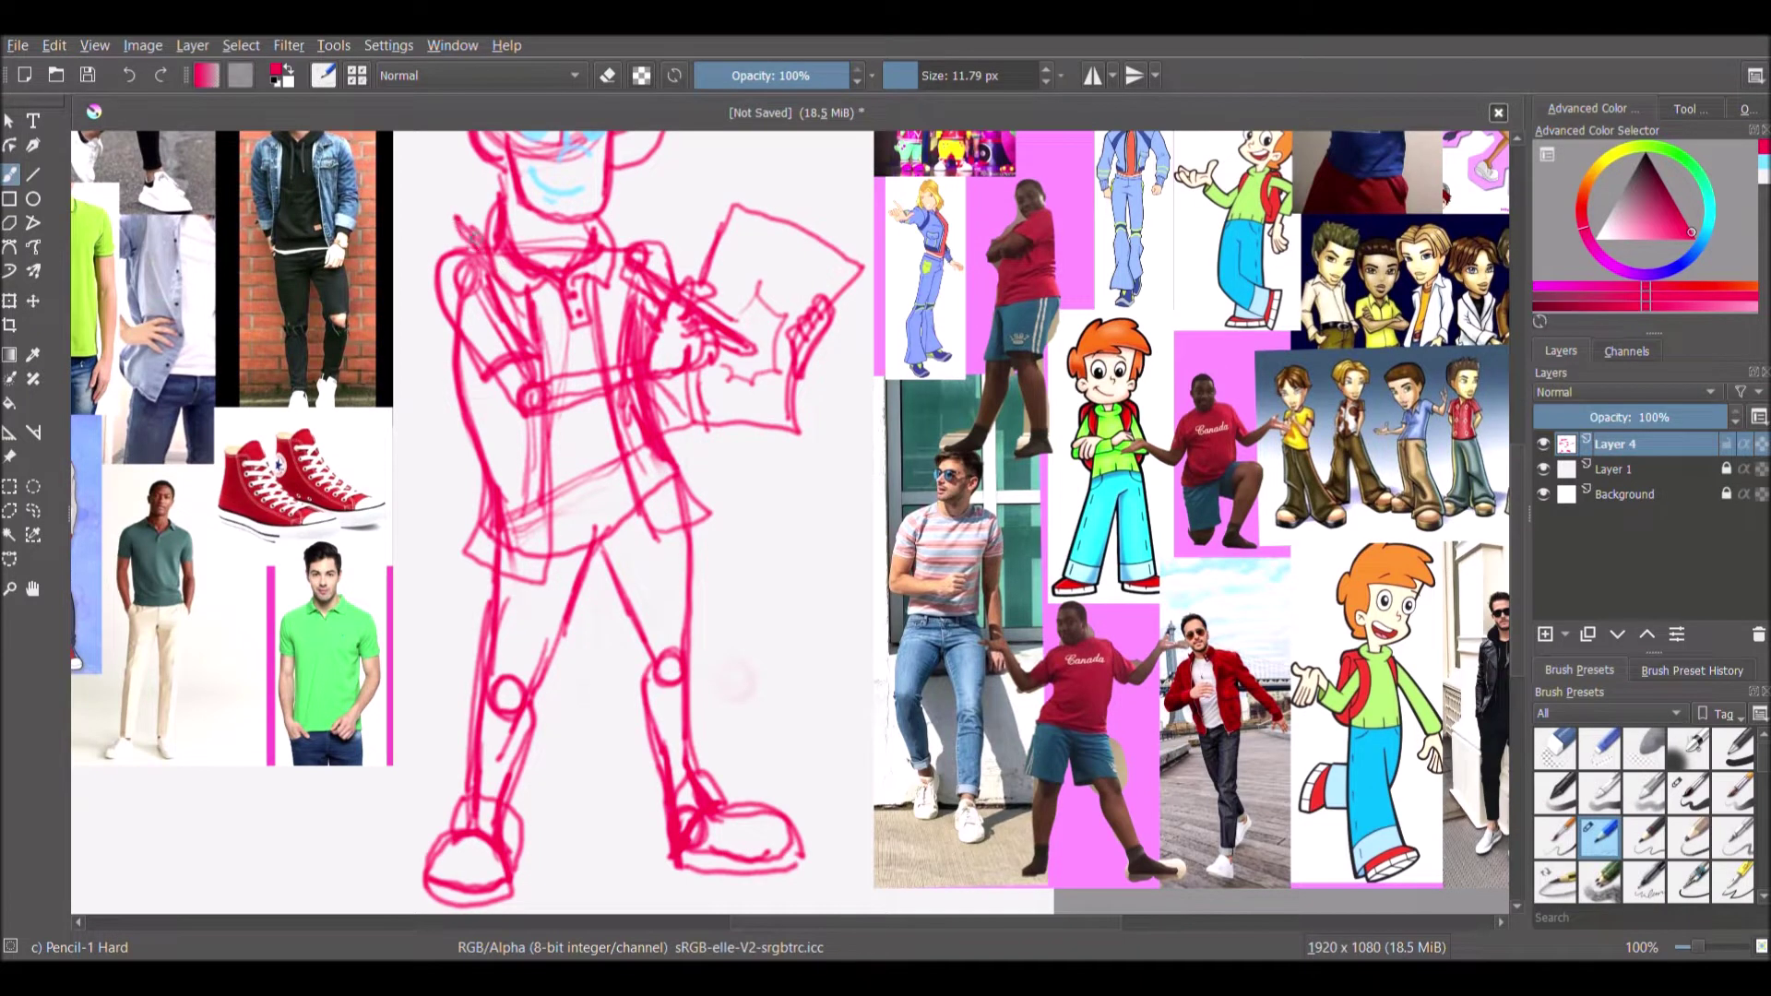
mouse_move(493, 186)
left_mouse_down()
mouse_move(498, 284)
mouse_move(602, 342)
left_mouse_up()
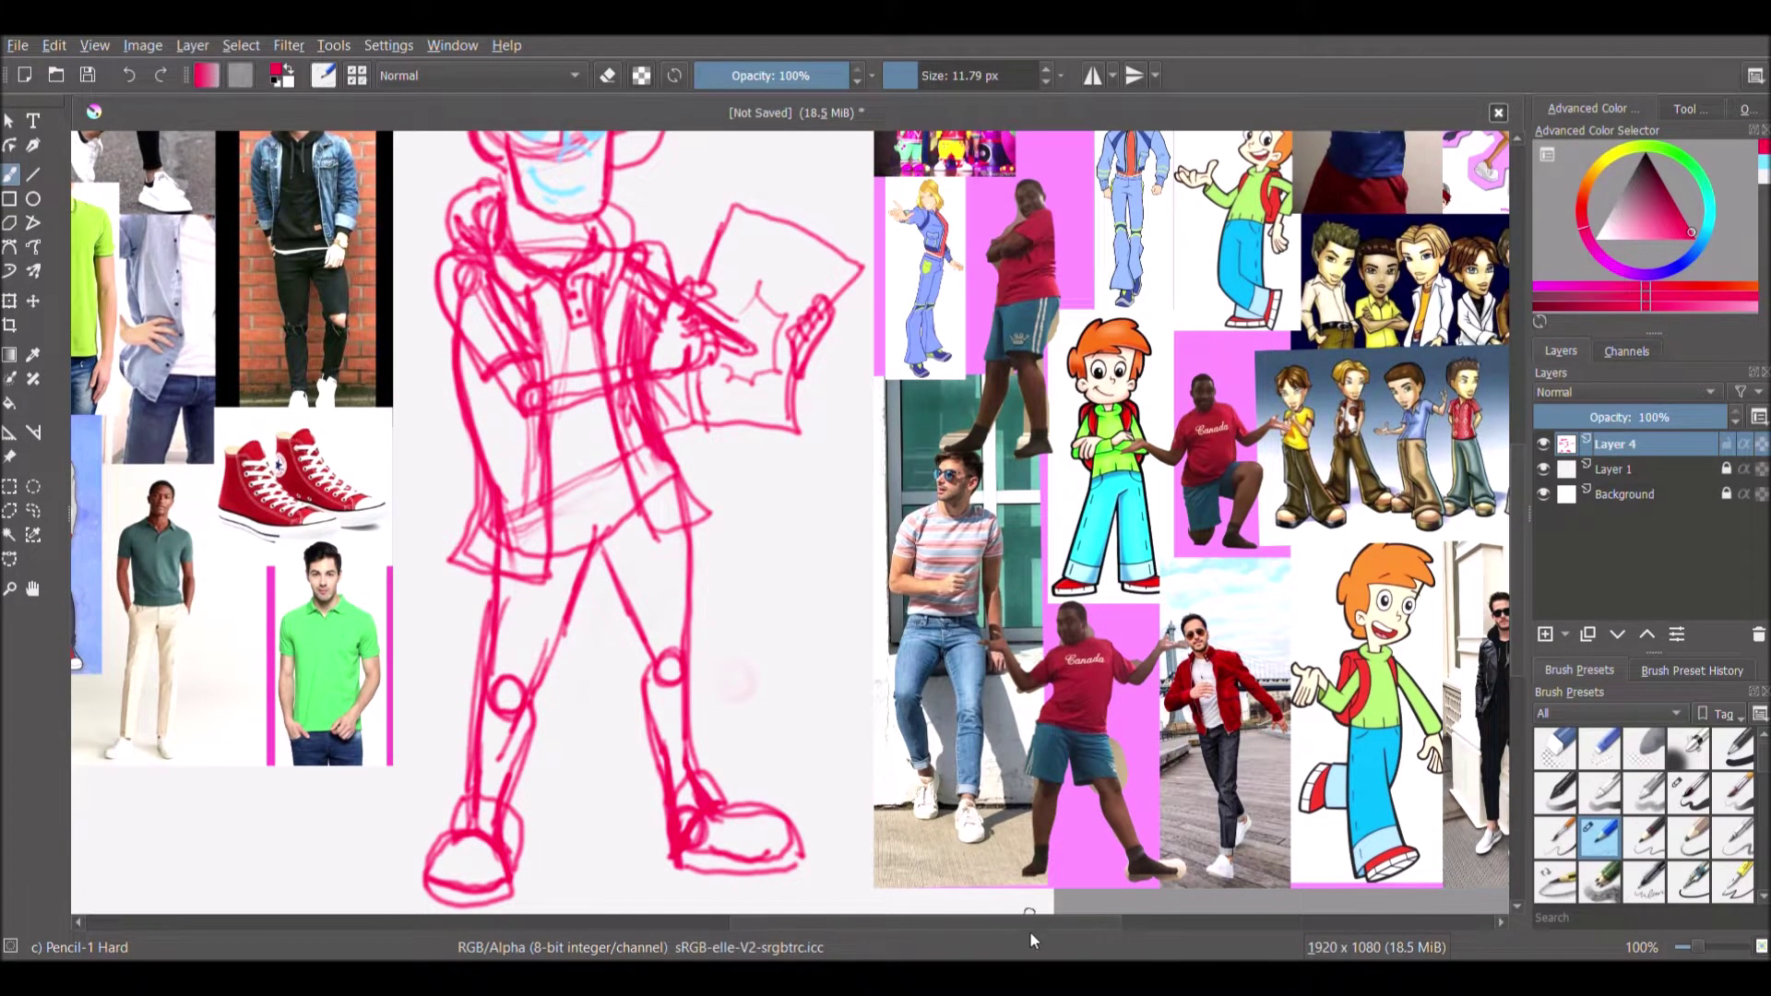
Lock the sketch layer, add a new layer above it, and choose the Ink-3 Gpen brush in black
left_click_drag(1031, 934, 960, 931)
mouse_move(882, 725)
left_mouse_down()
mouse_move(839, 540)
mouse_move(795, 546)
left_mouse_up()
left_click(1545, 635)
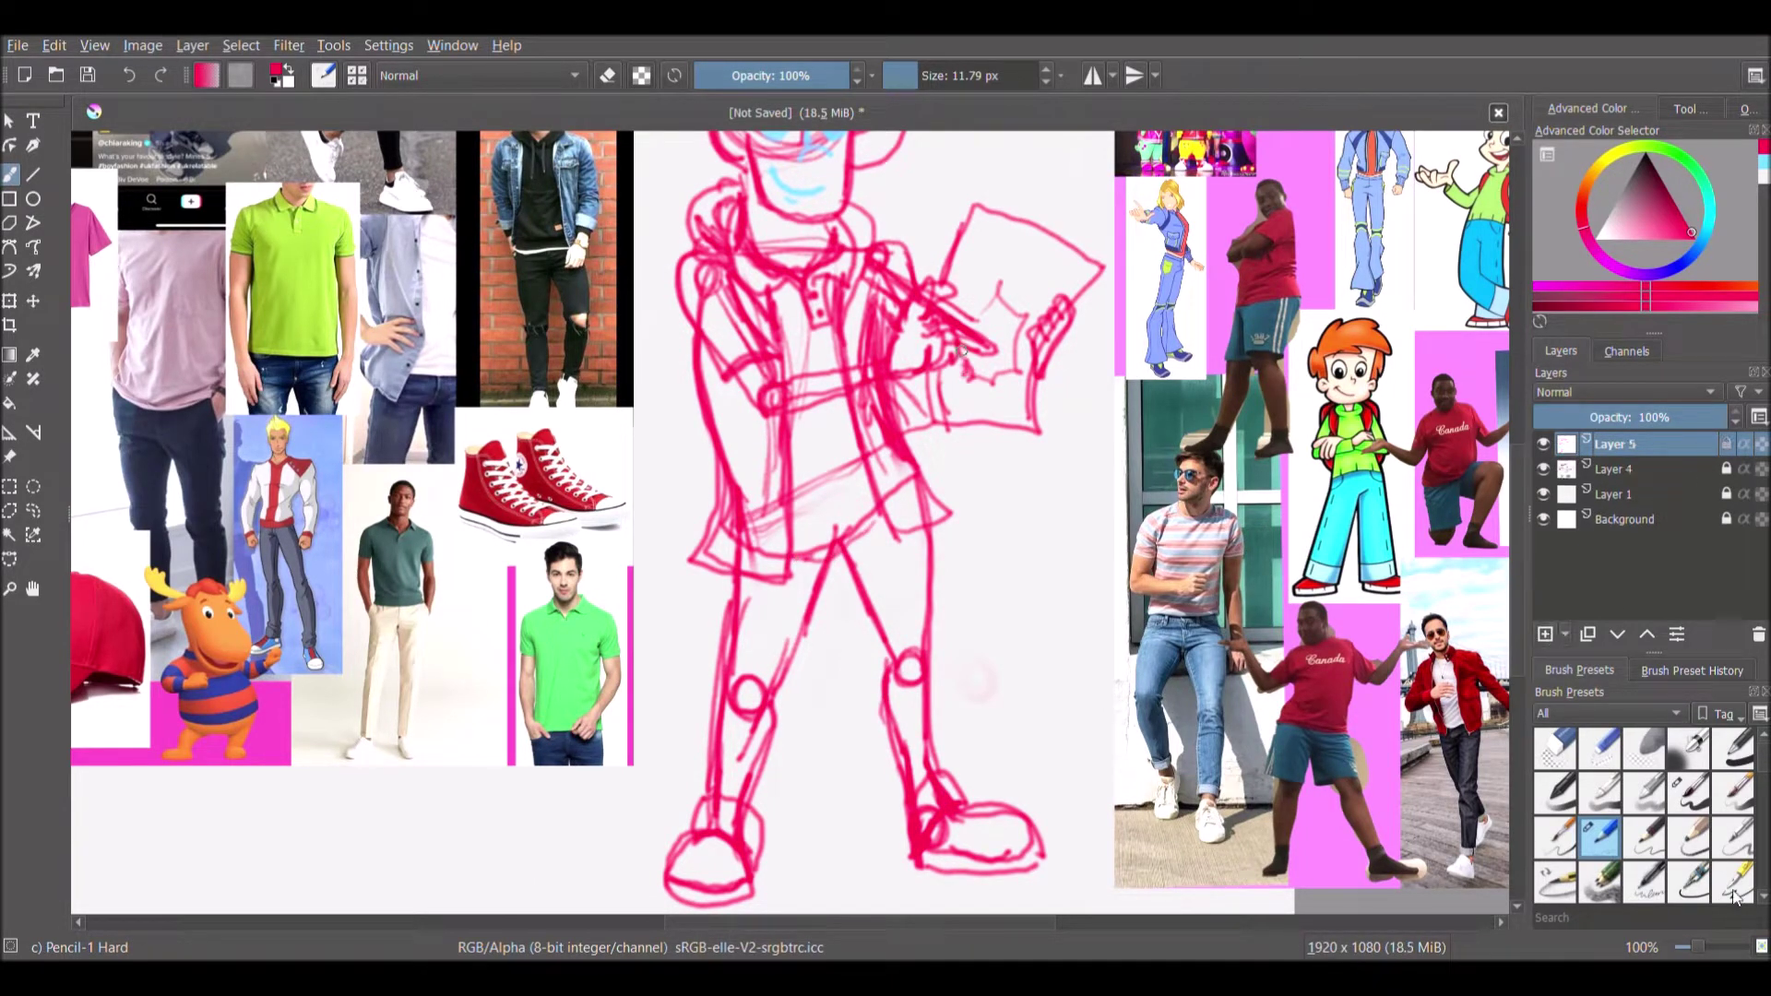
left_click(1733, 881)
key("d")
Ink the pencil-holding hand and the outline of its forearm down to the elbow
scroll(1090, 436, "up", 2)
left_click_drag(1520, 508, 1522, 456)
left_click_drag(714, 562, 791, 513)
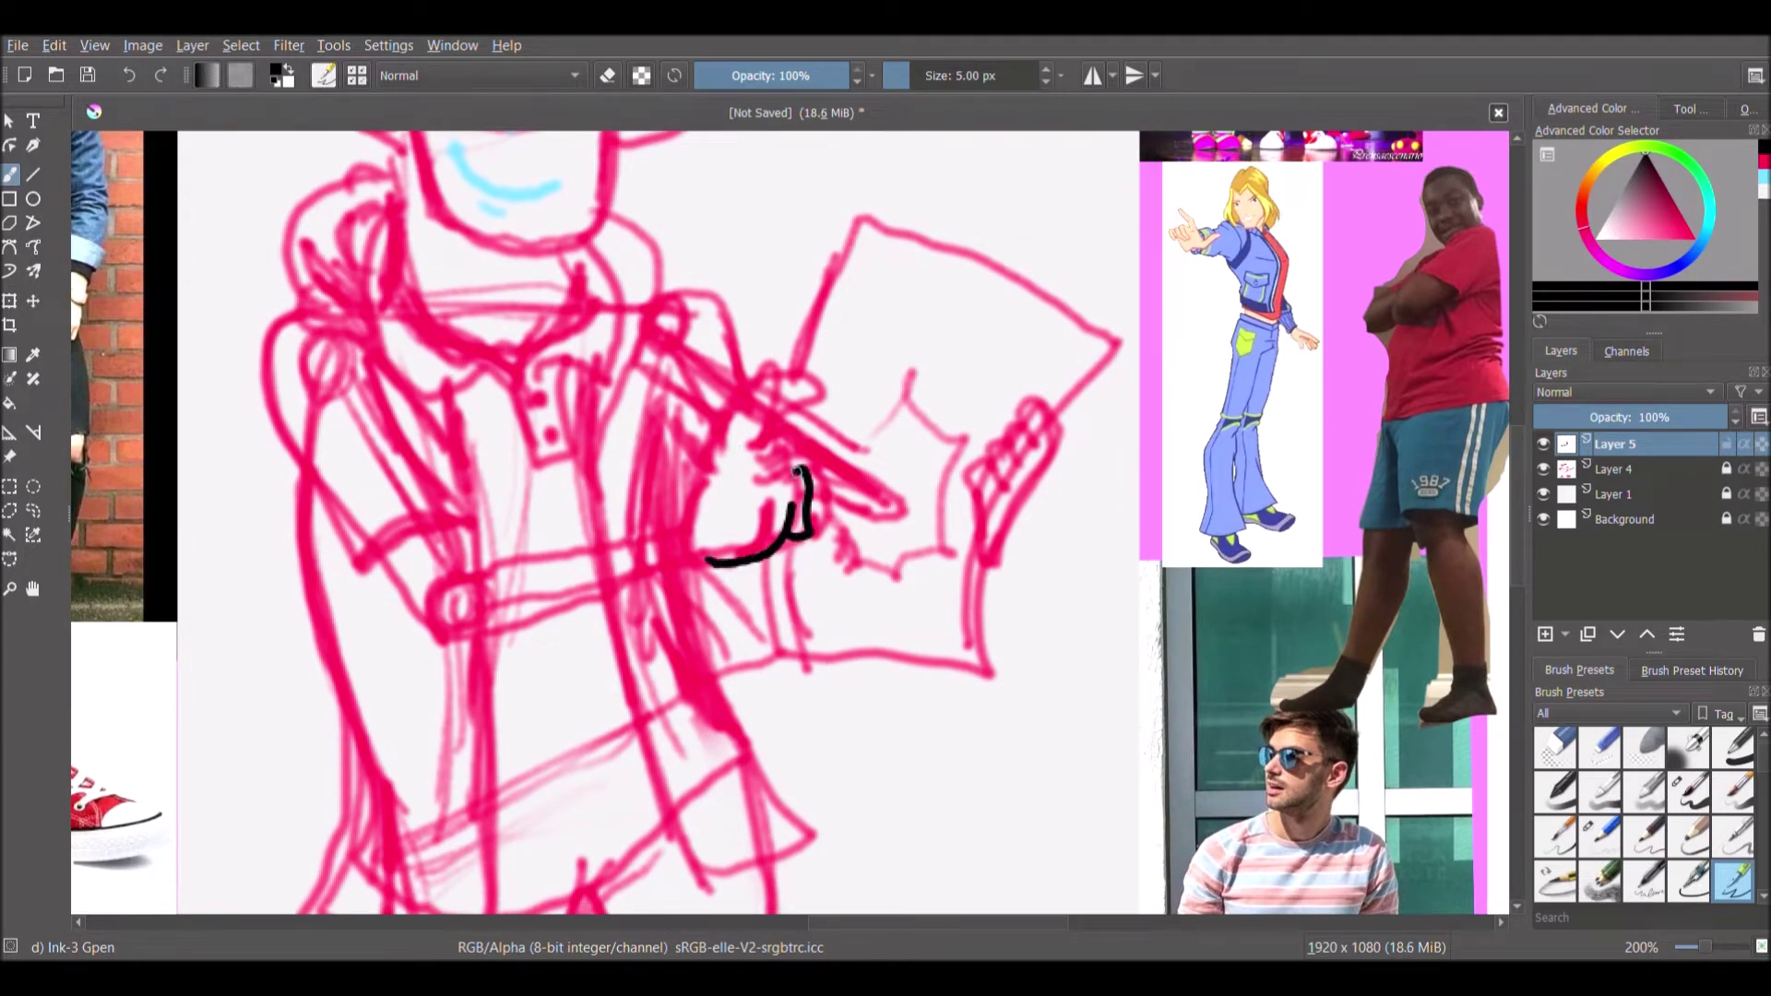
mouse_move(769, 440)
left_mouse_down()
mouse_move(766, 374)
mouse_move(662, 530)
left_mouse_up()
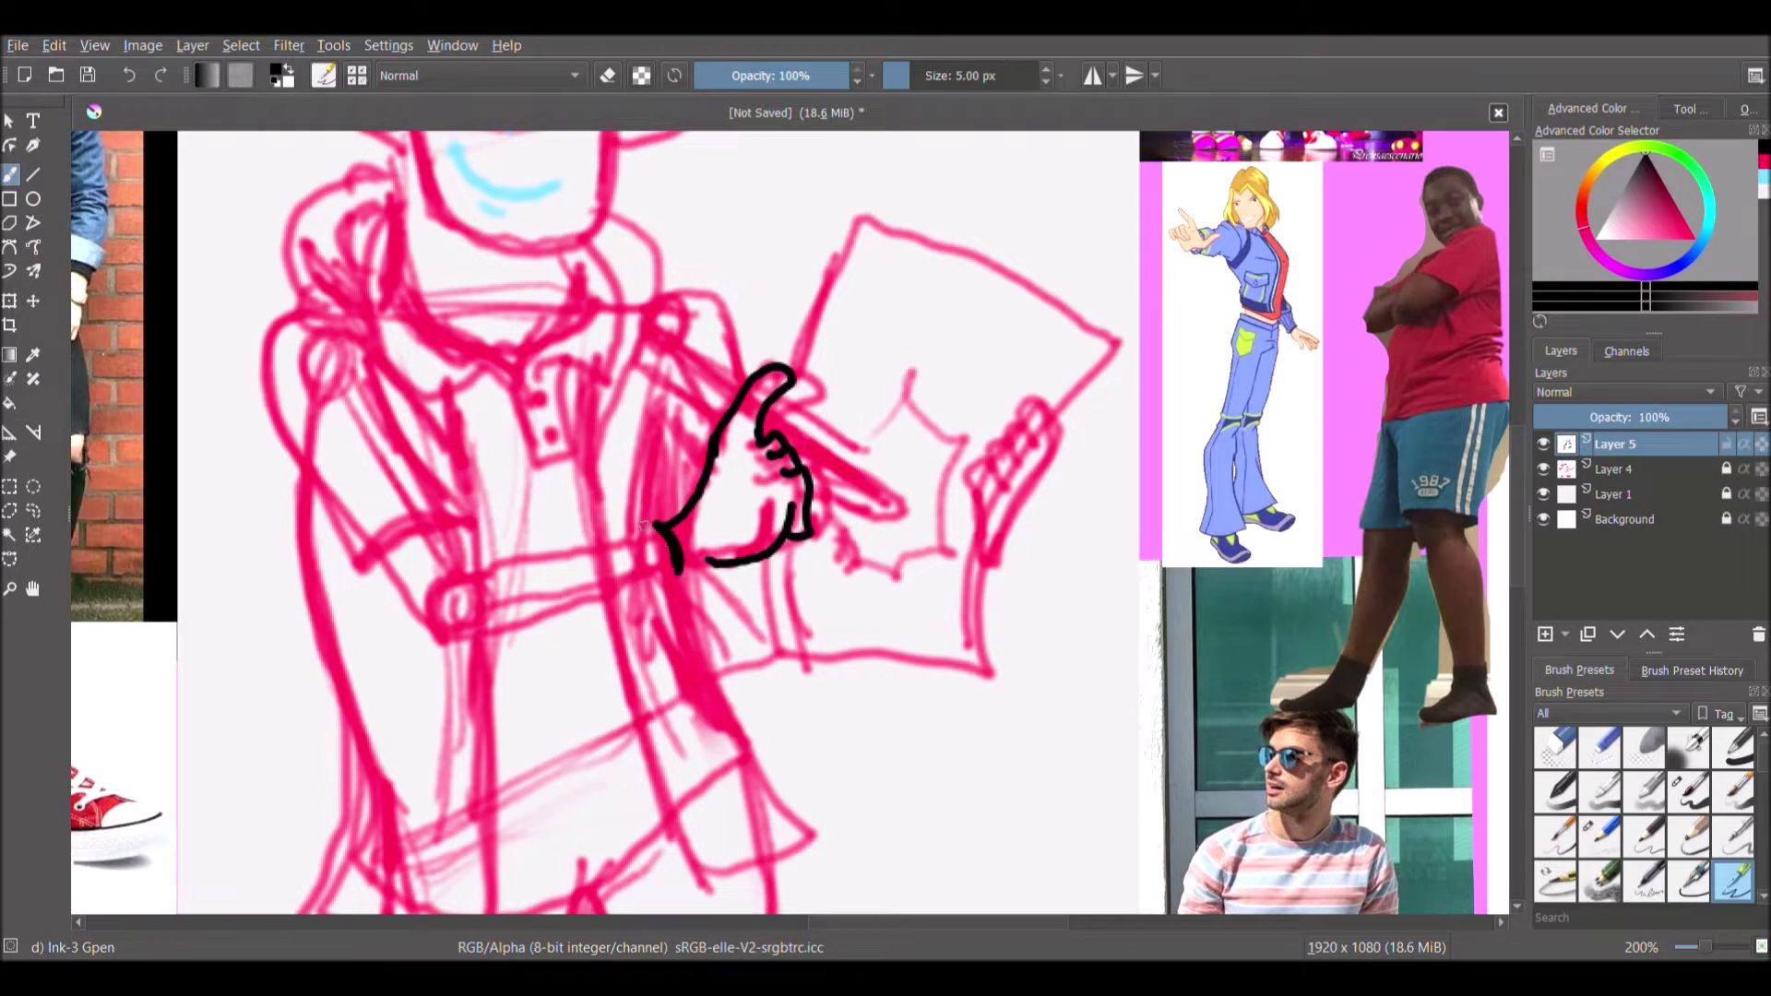
key("ctrl+z")
mouse_move(640, 541)
left_mouse_down()
mouse_move(458, 579)
mouse_move(446, 645)
left_mouse_up()
mouse_move(716, 561)
left_mouse_down()
mouse_move(492, 636)
mouse_move(388, 561)
left_mouse_up()
Ink the shirt's collar, button placket and neck line
mouse_move(383, 231)
left_mouse_down()
mouse_move(426, 316)
mouse_move(526, 362)
left_mouse_up()
mouse_move(579, 266)
left_mouse_down()
mouse_move(558, 319)
mouse_move(572, 457)
mouse_move(565, 367)
left_mouse_up()
mouse_move(528, 367)
left_mouse_down()
mouse_move(625, 309)
mouse_move(589, 241)
left_mouse_up()
mouse_move(522, 362)
left_mouse_down()
mouse_move(475, 389)
mouse_move(389, 146)
left_mouse_up()
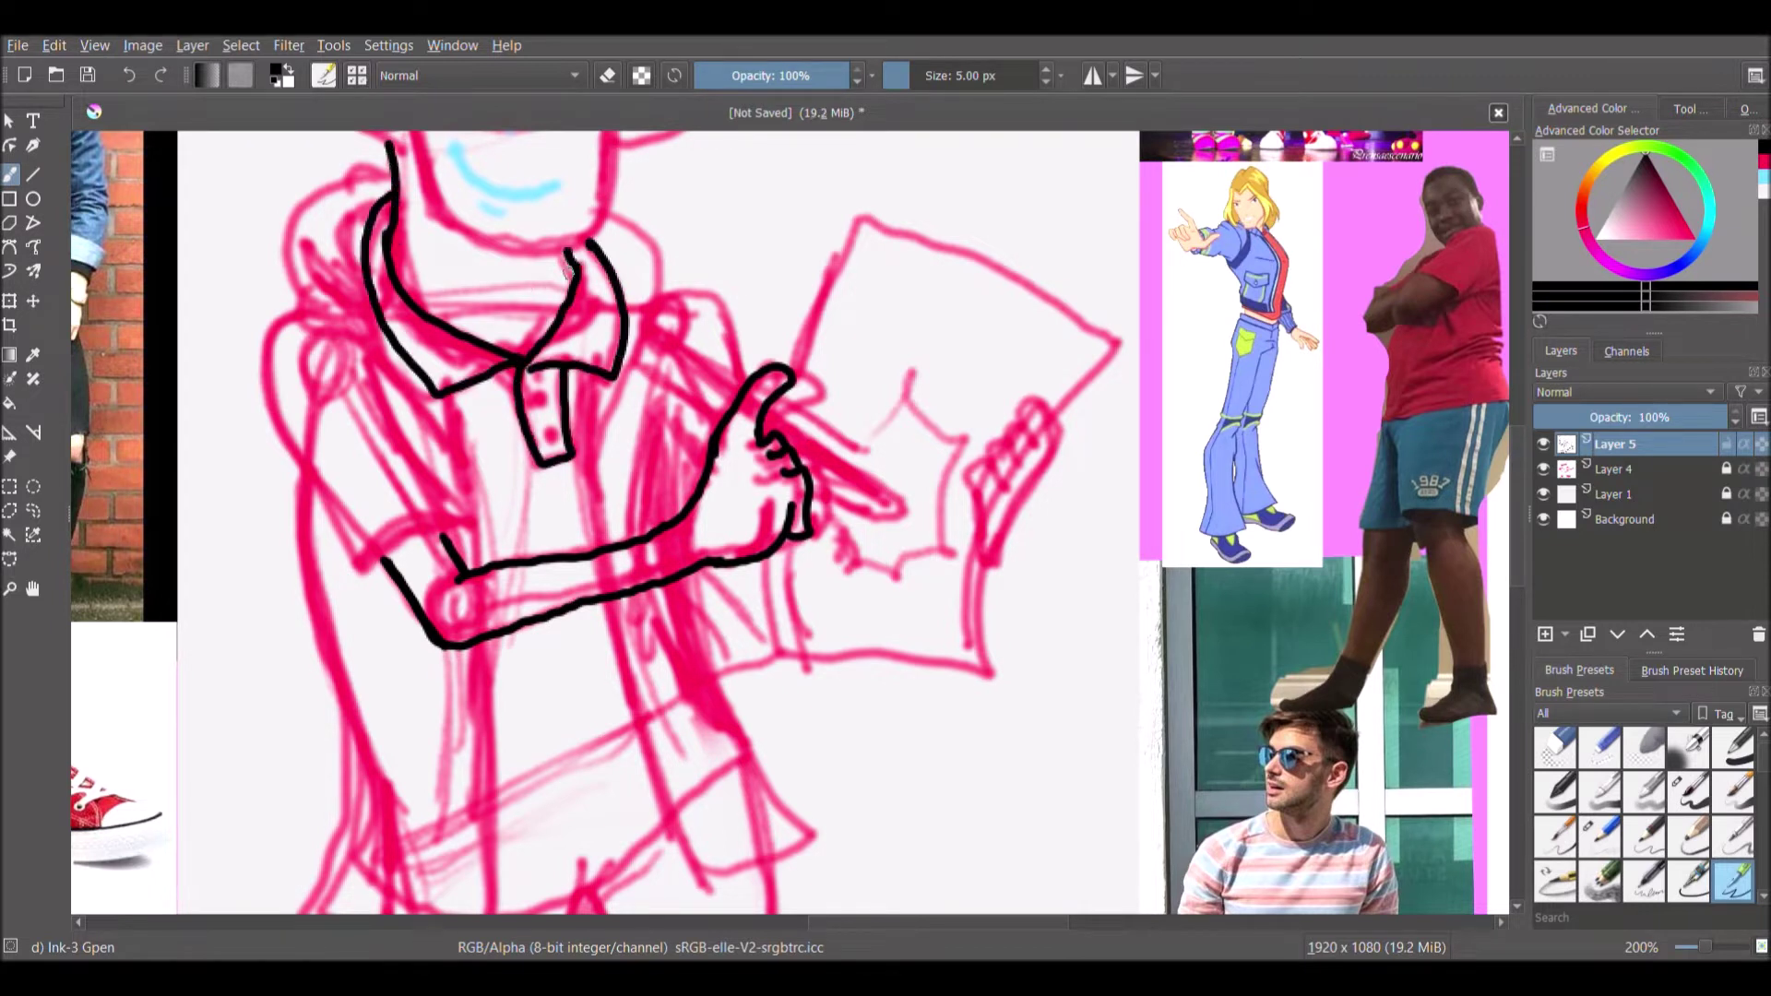
Ink the shoulder and short sleeve of the bent arm, including the sleeve's cuff
left_click_drag(388, 567, 452, 524)
mouse_move(452, 534)
left_mouse_down()
mouse_move(371, 595)
mouse_move(465, 524)
left_mouse_up()
mouse_move(370, 590)
left_mouse_down()
mouse_move(263, 365)
mouse_move(369, 297)
left_mouse_up()
mouse_move(388, 389)
left_mouse_down()
mouse_move(480, 520)
mouse_move(463, 503)
left_mouse_up()
Ink the pencil passing through the hand, with its sharpened tip and rounded back end
left_click_drag(653, 369, 885, 493)
left_click_drag(810, 478, 916, 524)
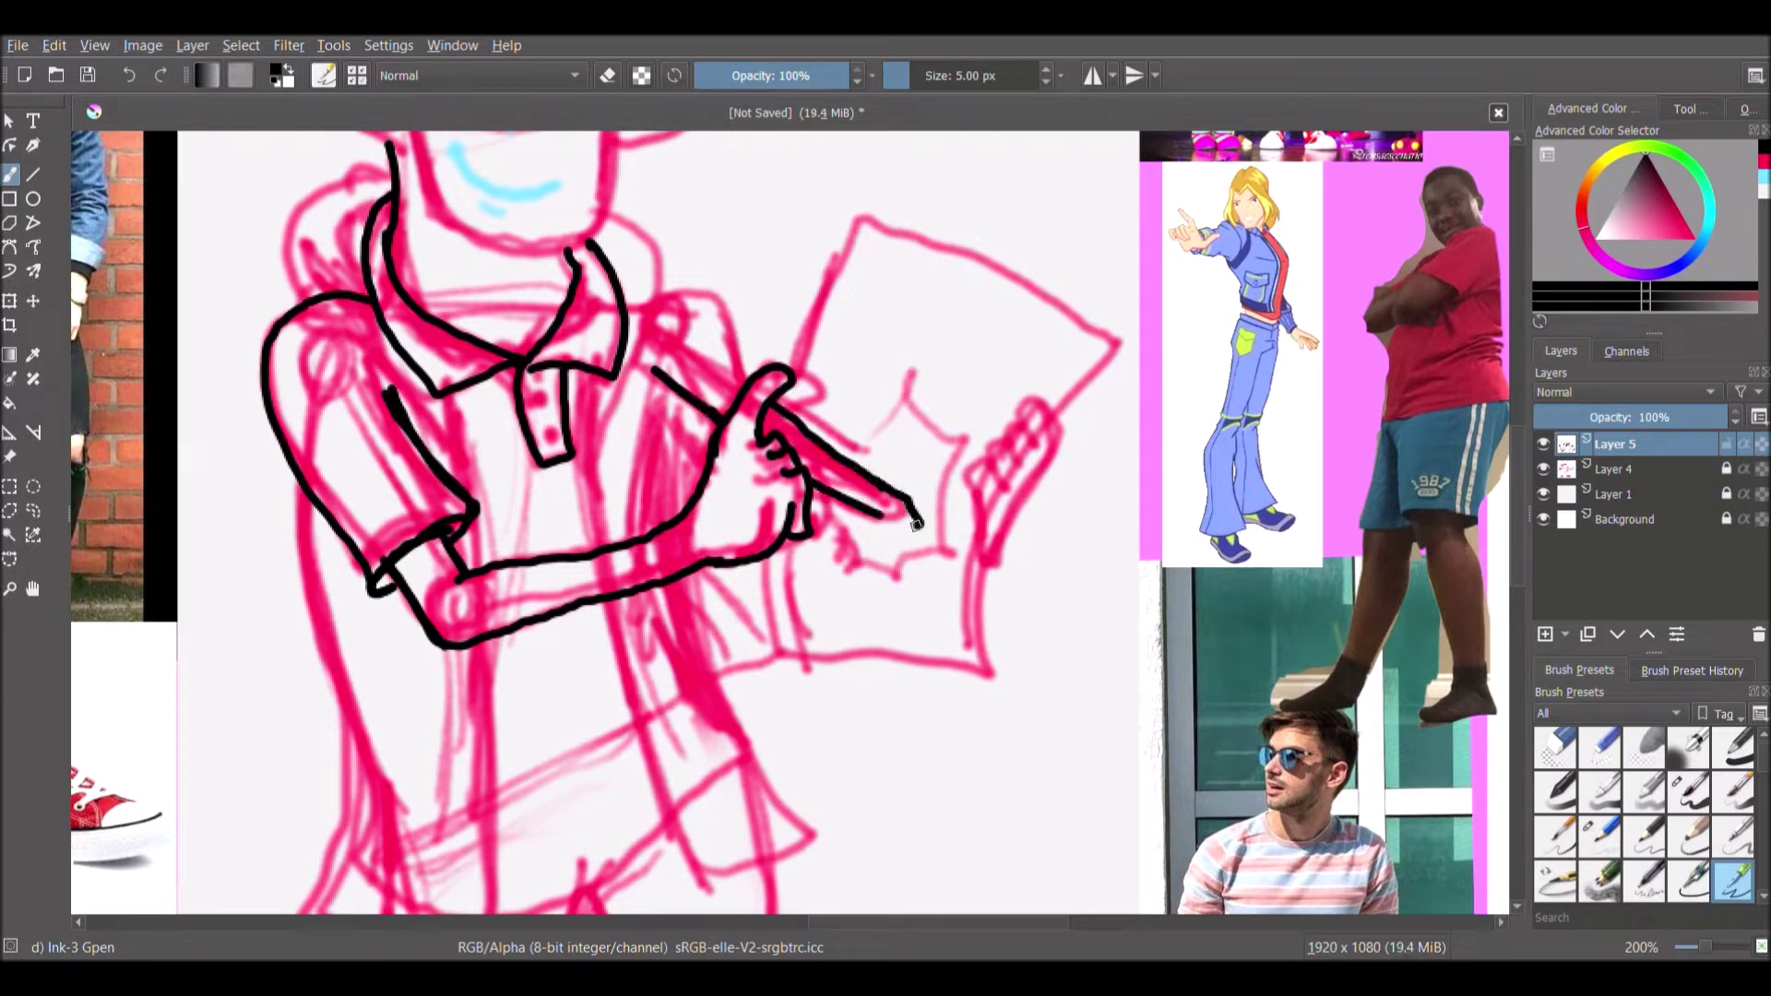
mouse_move(732, 401)
left_mouse_down()
mouse_move(683, 349)
mouse_move(700, 387)
left_mouse_up()
left_click_drag(708, 372, 713, 399)
left_click_drag(662, 343, 647, 362)
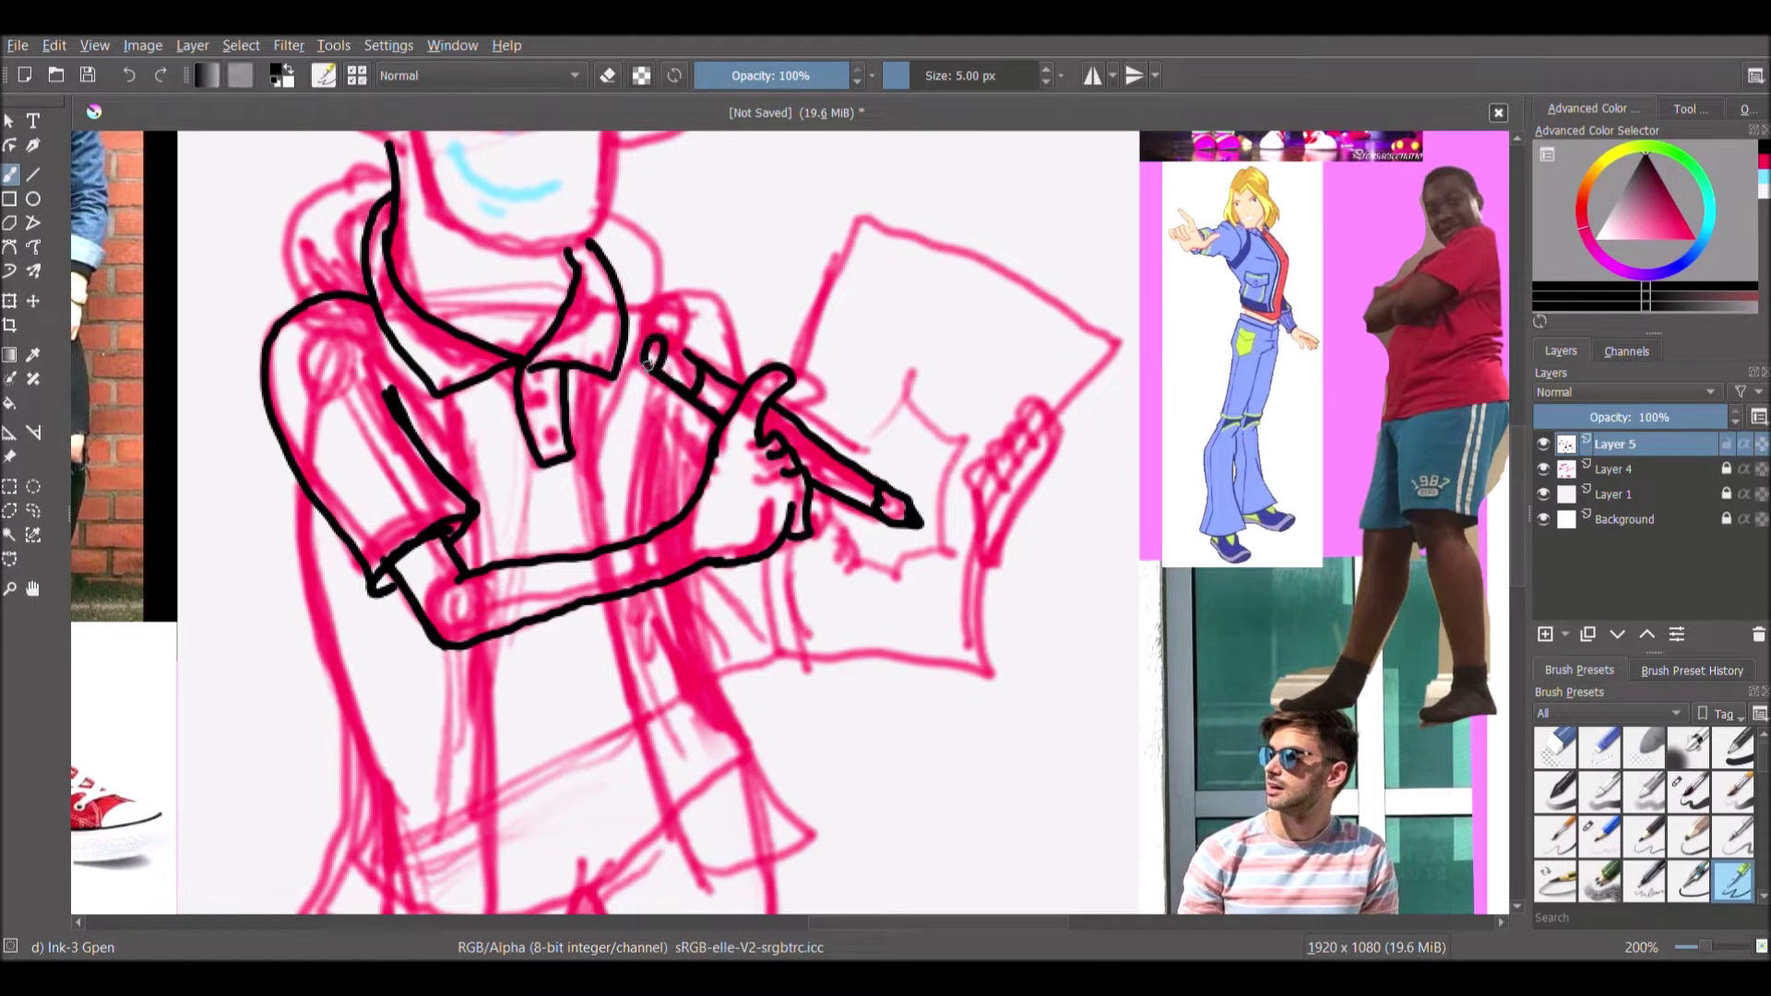
Ink the hand holding the sheet, including its fingers, and the outline of the sheet of paper
mouse_move(987, 555)
left_mouse_down()
mouse_move(981, 450)
mouse_move(1004, 495)
left_mouse_up()
mouse_move(989, 443)
left_mouse_down()
mouse_move(1023, 462)
mouse_move(1038, 436)
left_mouse_up()
mouse_move(1020, 396)
left_mouse_down()
mouse_move(1044, 503)
mouse_move(989, 557)
left_mouse_up()
mouse_move(795, 397)
left_mouse_down()
mouse_move(883, 219)
mouse_move(1096, 338)
mouse_move(1068, 410)
left_mouse_up()
mouse_move(983, 556)
left_mouse_down()
mouse_move(803, 662)
mouse_move(768, 544)
left_mouse_up()
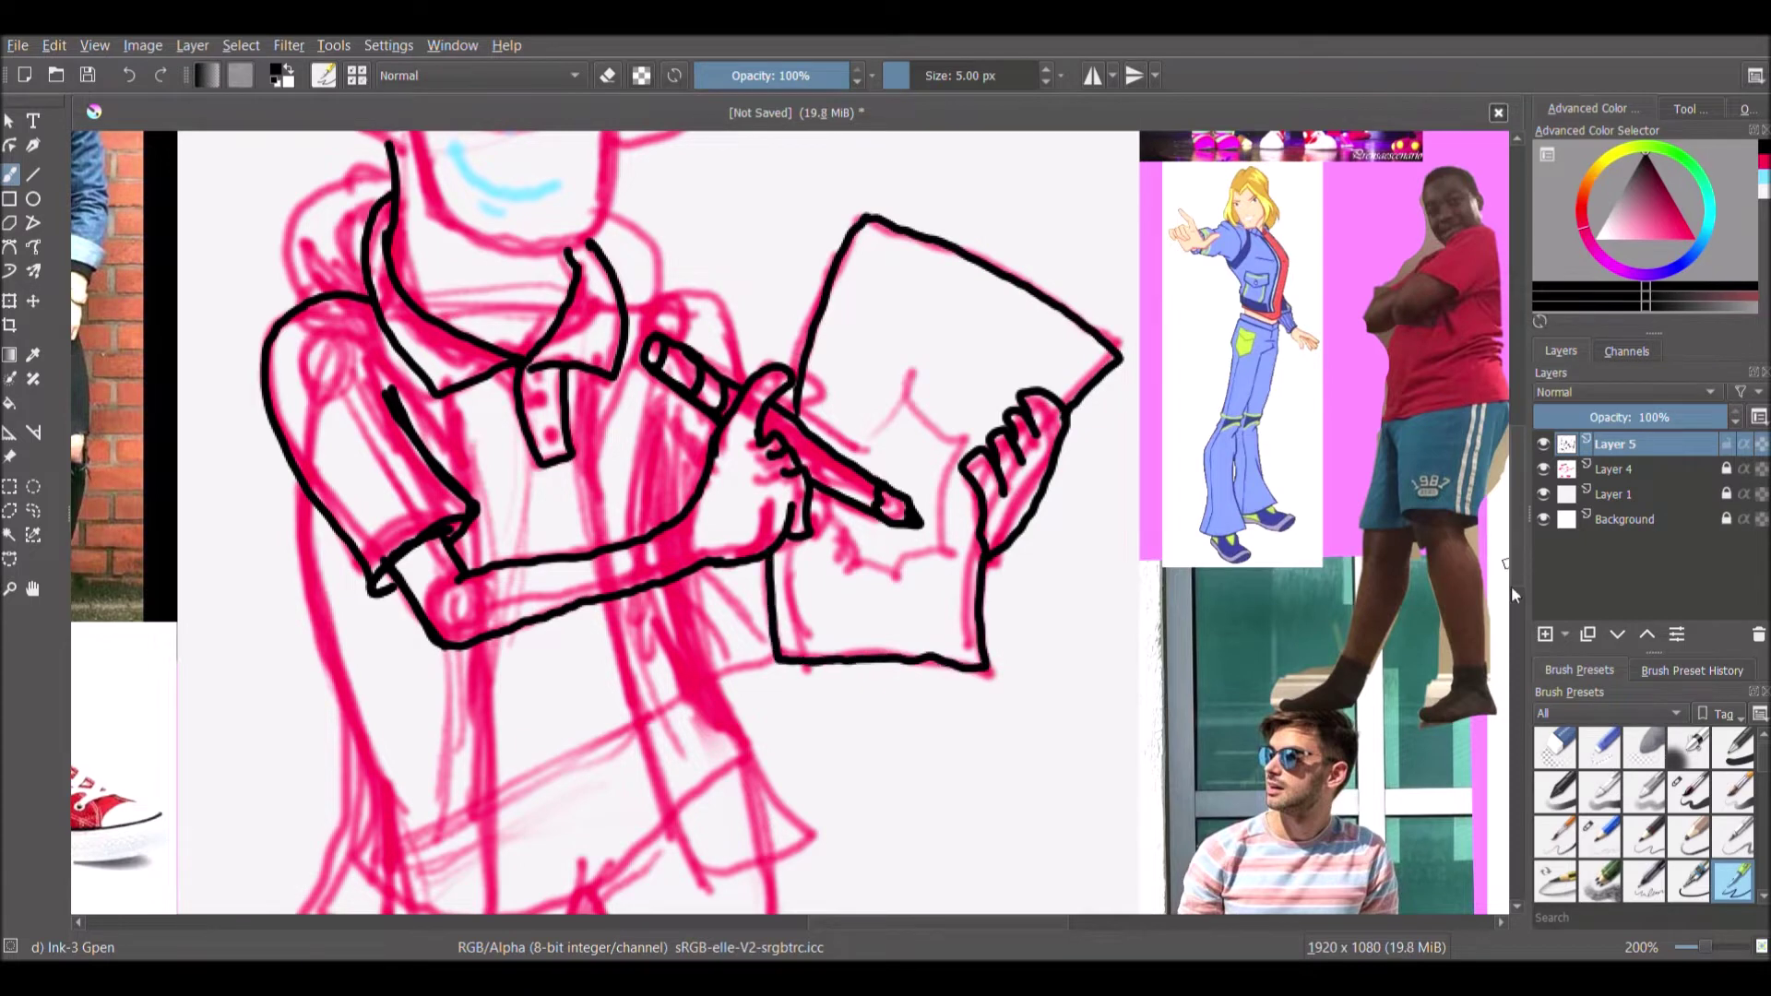
Ink the eyes with their pupils, the nose and the smiling mouth over the face sketch
scroll(1511, 583, "up", 5)
left_click_drag(452, 314, 461, 277)
left_click_drag(576, 306, 561, 262)
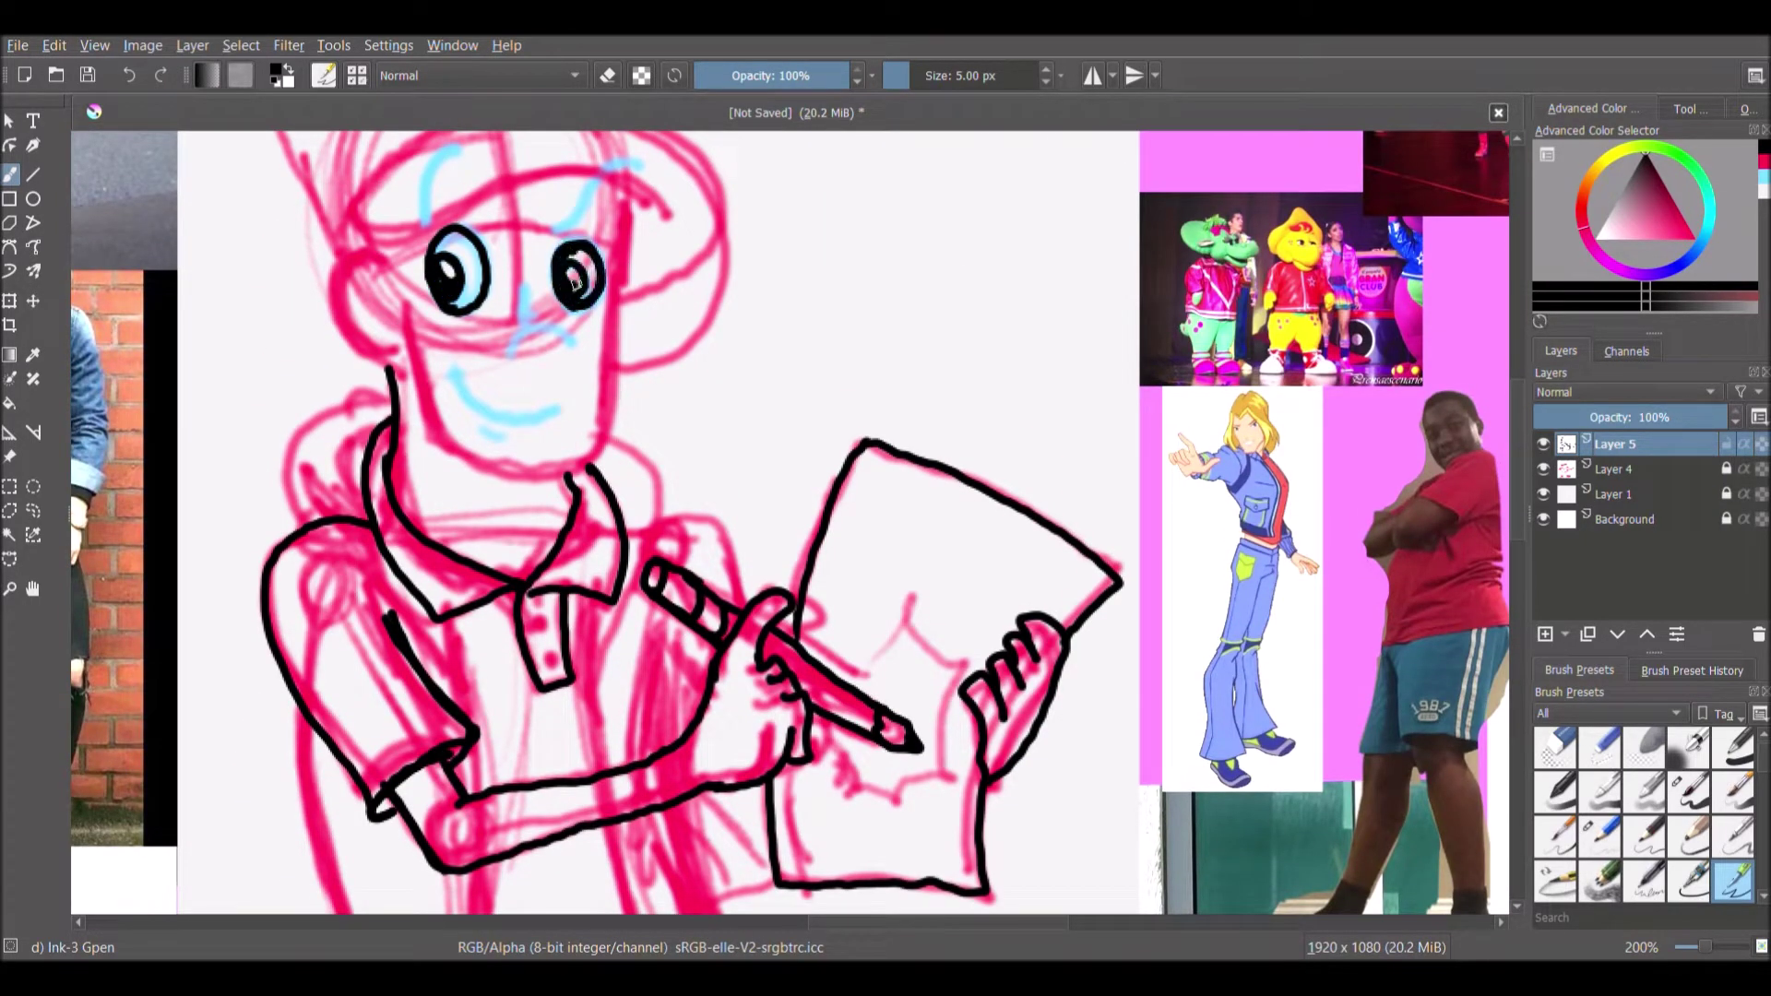
left_click_drag(550, 330, 562, 346)
left_click_drag(526, 282, 521, 334)
left_click_drag(445, 369, 557, 402)
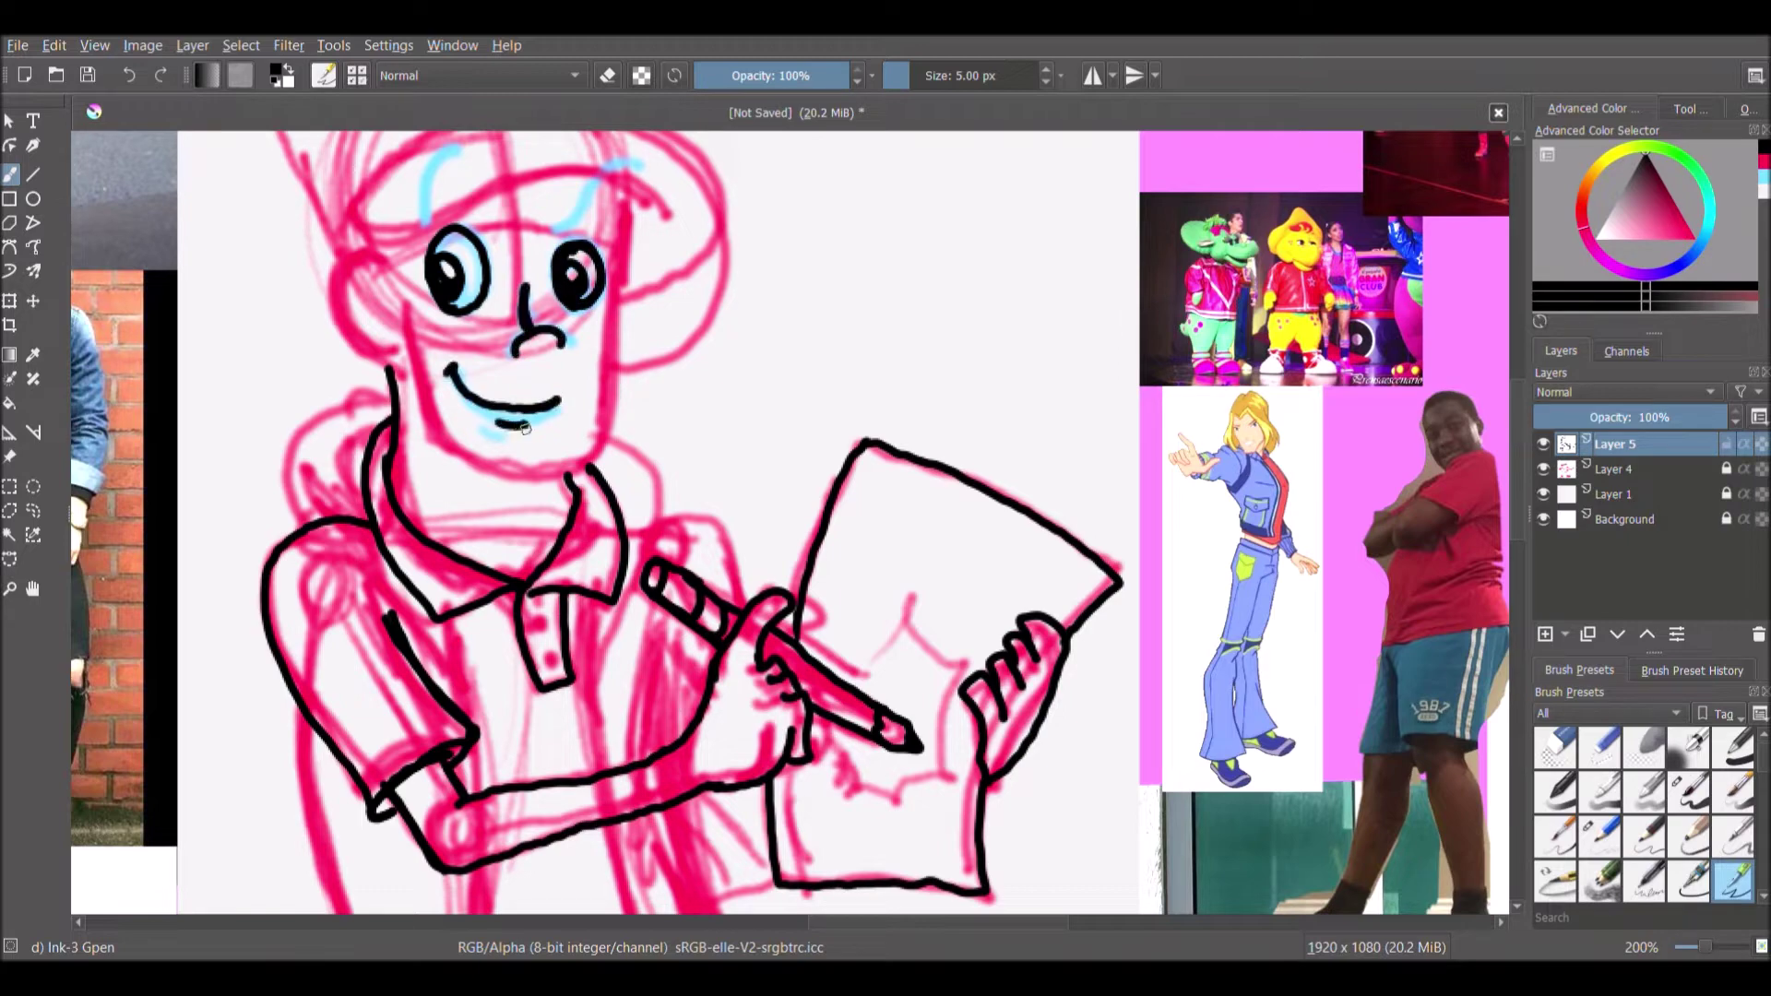
Ink thick, tapered eyebrows above both eyes
mouse_move(1519, 475)
left_mouse_down()
mouse_move(1524, 612)
mouse_move(1522, 434)
left_mouse_up()
left_click_drag(559, 427, 631, 368)
left_click_drag(633, 369, 555, 430)
left_click_drag(425, 426, 432, 365)
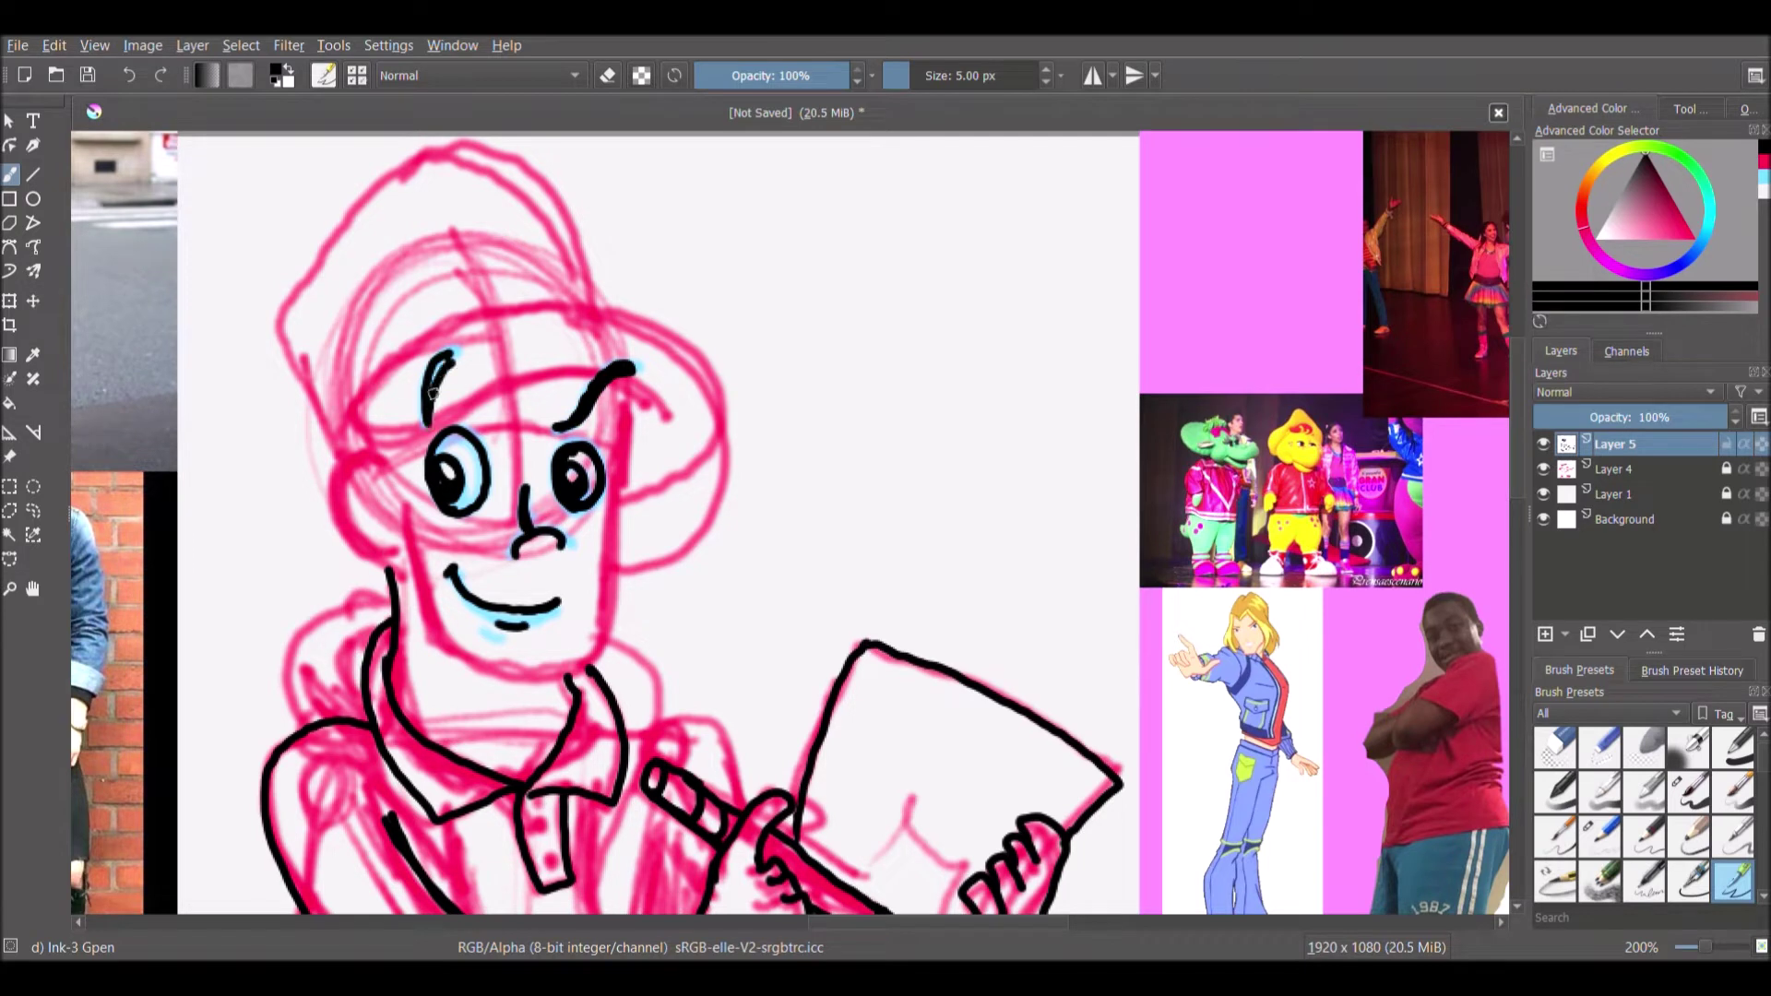
Ink the cap with its brim and the head outline, including the jaw, ear details and sideburn
mouse_move(351, 539)
left_mouse_down()
mouse_move(432, 343)
mouse_move(590, 310)
left_mouse_up()
mouse_move(349, 452)
left_mouse_down()
mouse_move(325, 305)
mouse_move(542, 227)
mouse_move(588, 319)
mouse_move(495, 393)
mouse_move(618, 385)
mouse_move(626, 478)
mouse_move(591, 313)
left_mouse_up()
mouse_move(620, 390)
left_mouse_down()
mouse_move(591, 650)
mouse_move(559, 666)
left_mouse_up()
left_click_drag(406, 561, 530, 668)
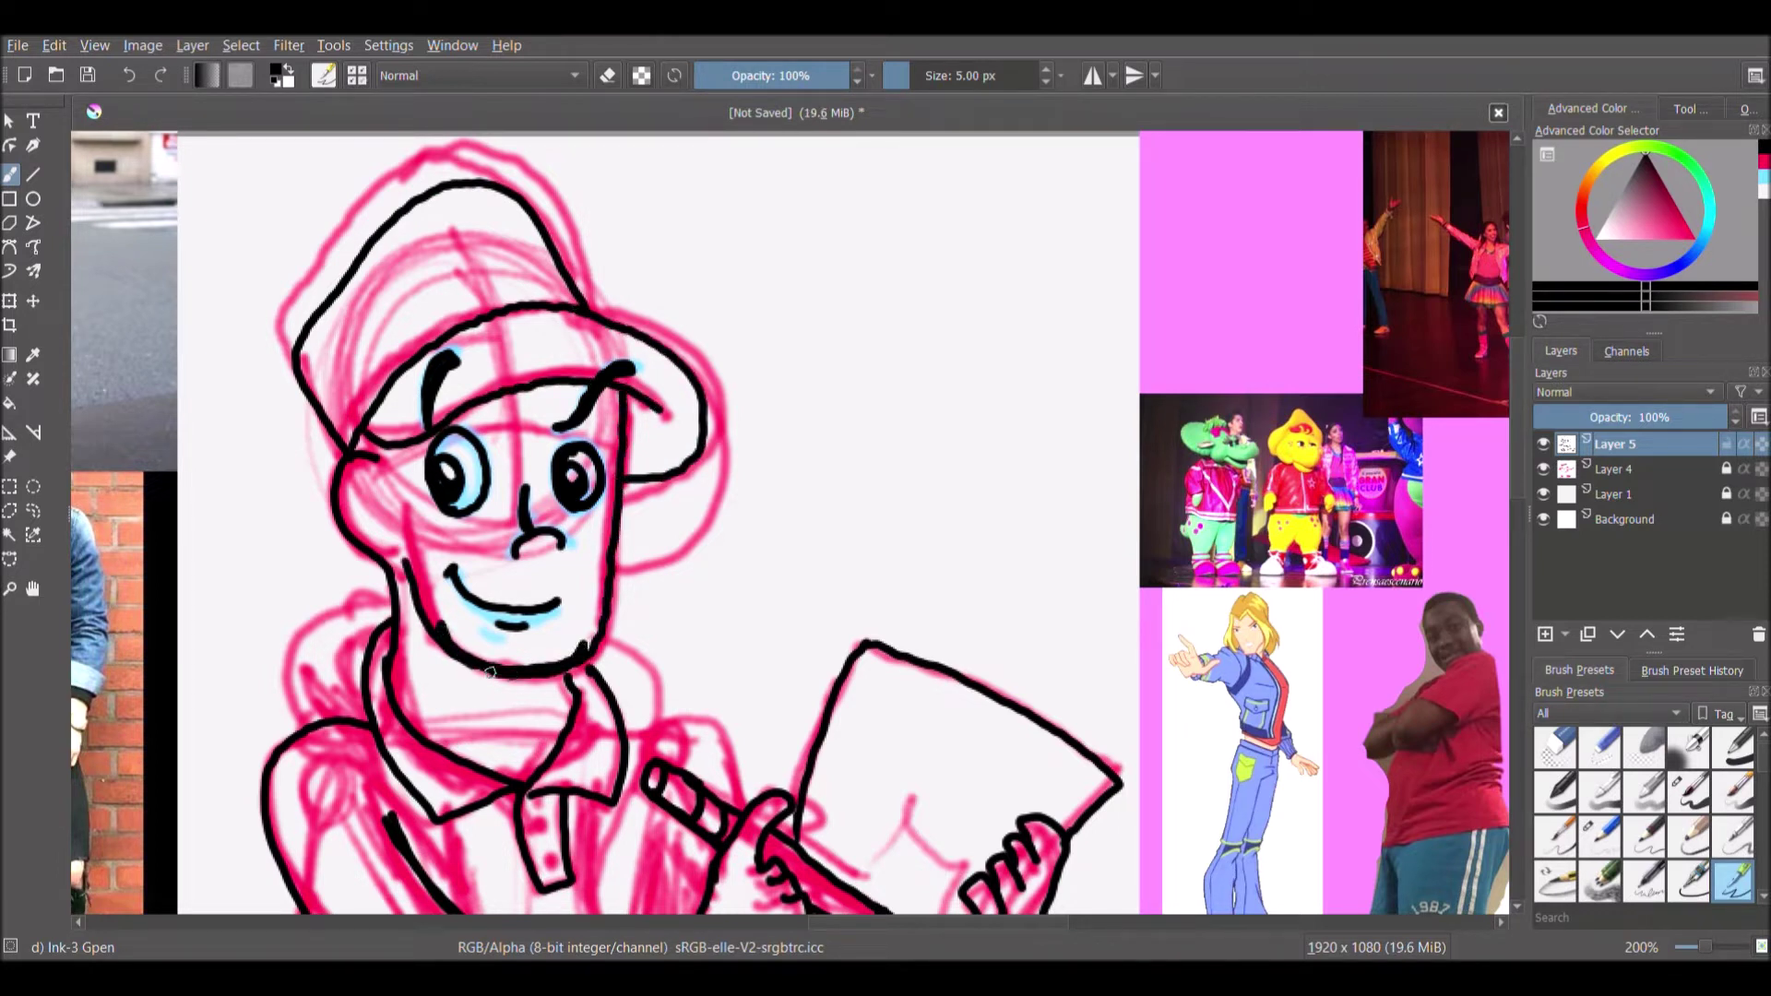
left_click_drag(362, 503, 369, 526)
left_click_drag(406, 480, 393, 450)
Color both irises dark brown with a 3.78 px brush, restore black at 1.26 px, and check the line art without the sketch
left_click(1592, 173)
left_click(1663, 181)
left_click_drag(893, 85, 918, 88)
left_click_drag(446, 482, 461, 508)
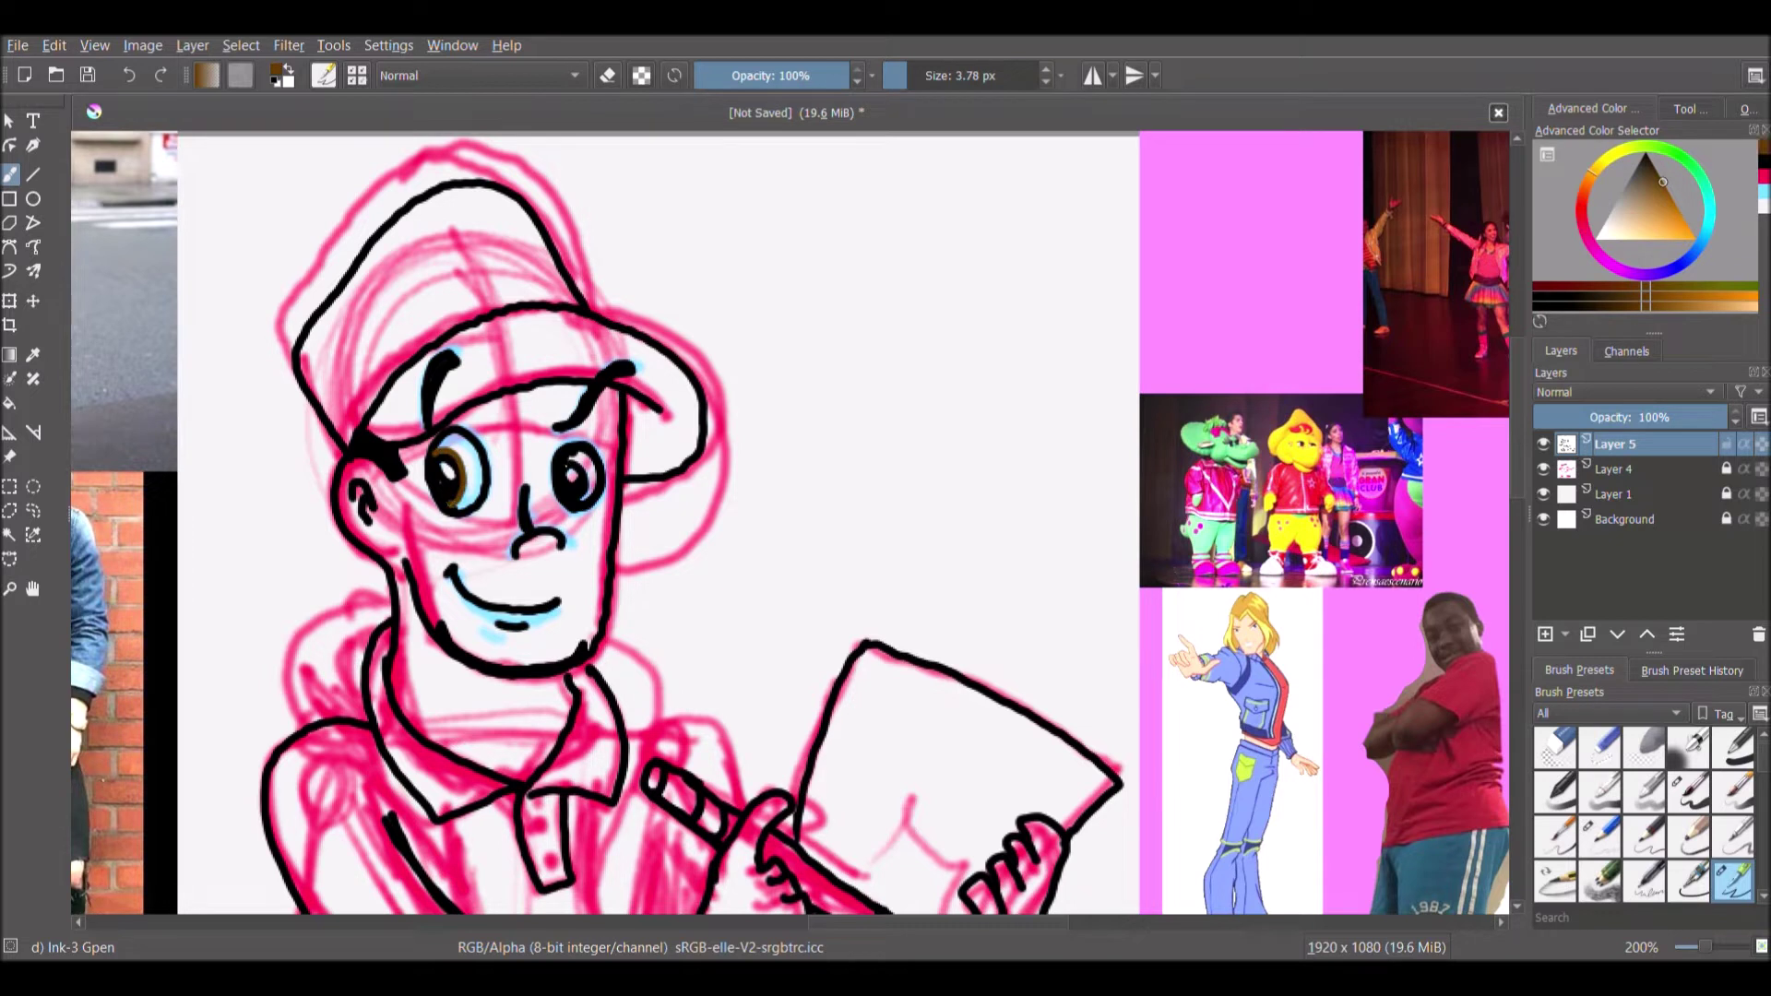
key("d")
left_click_drag(920, 81, 911, 93)
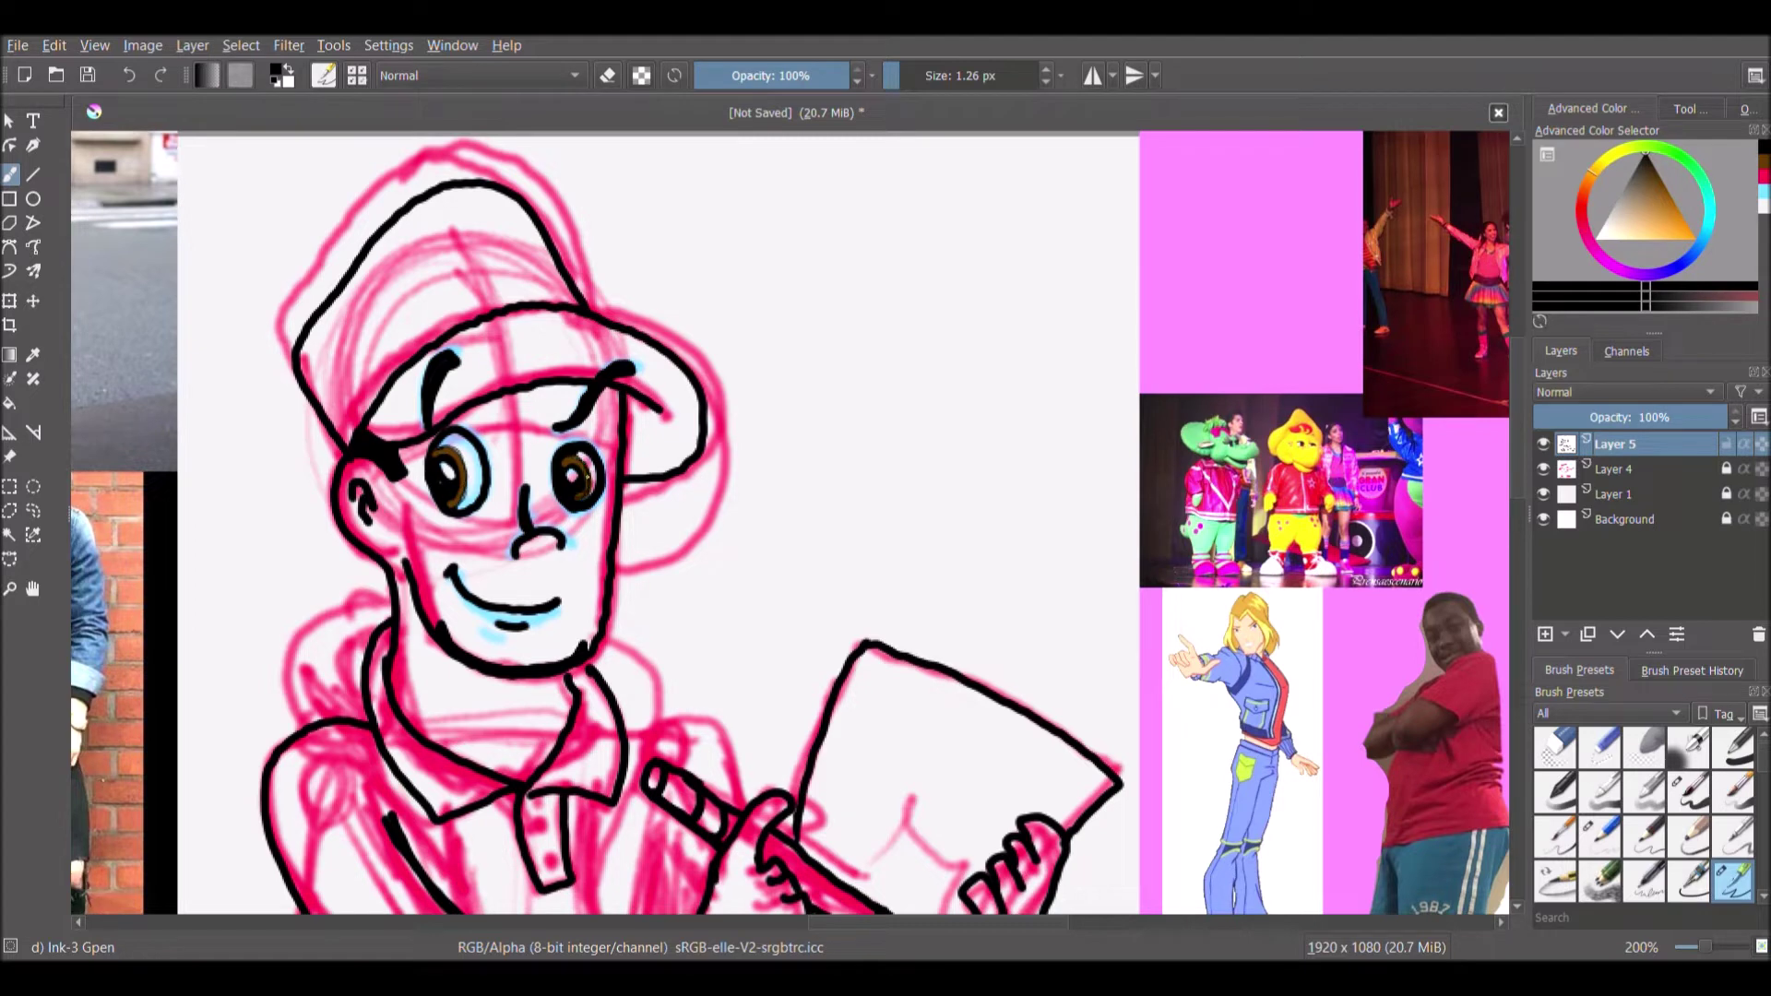
left_click(1544, 470)
left_click(1544, 469)
Ink the far shoulder and sleeve behind the pencil with a 5.24 px black brush
mouse_move(1519, 383)
left_mouse_down()
mouse_move(1532, 581)
mouse_move(1517, 460)
left_mouse_up()
left_click(911, 85)
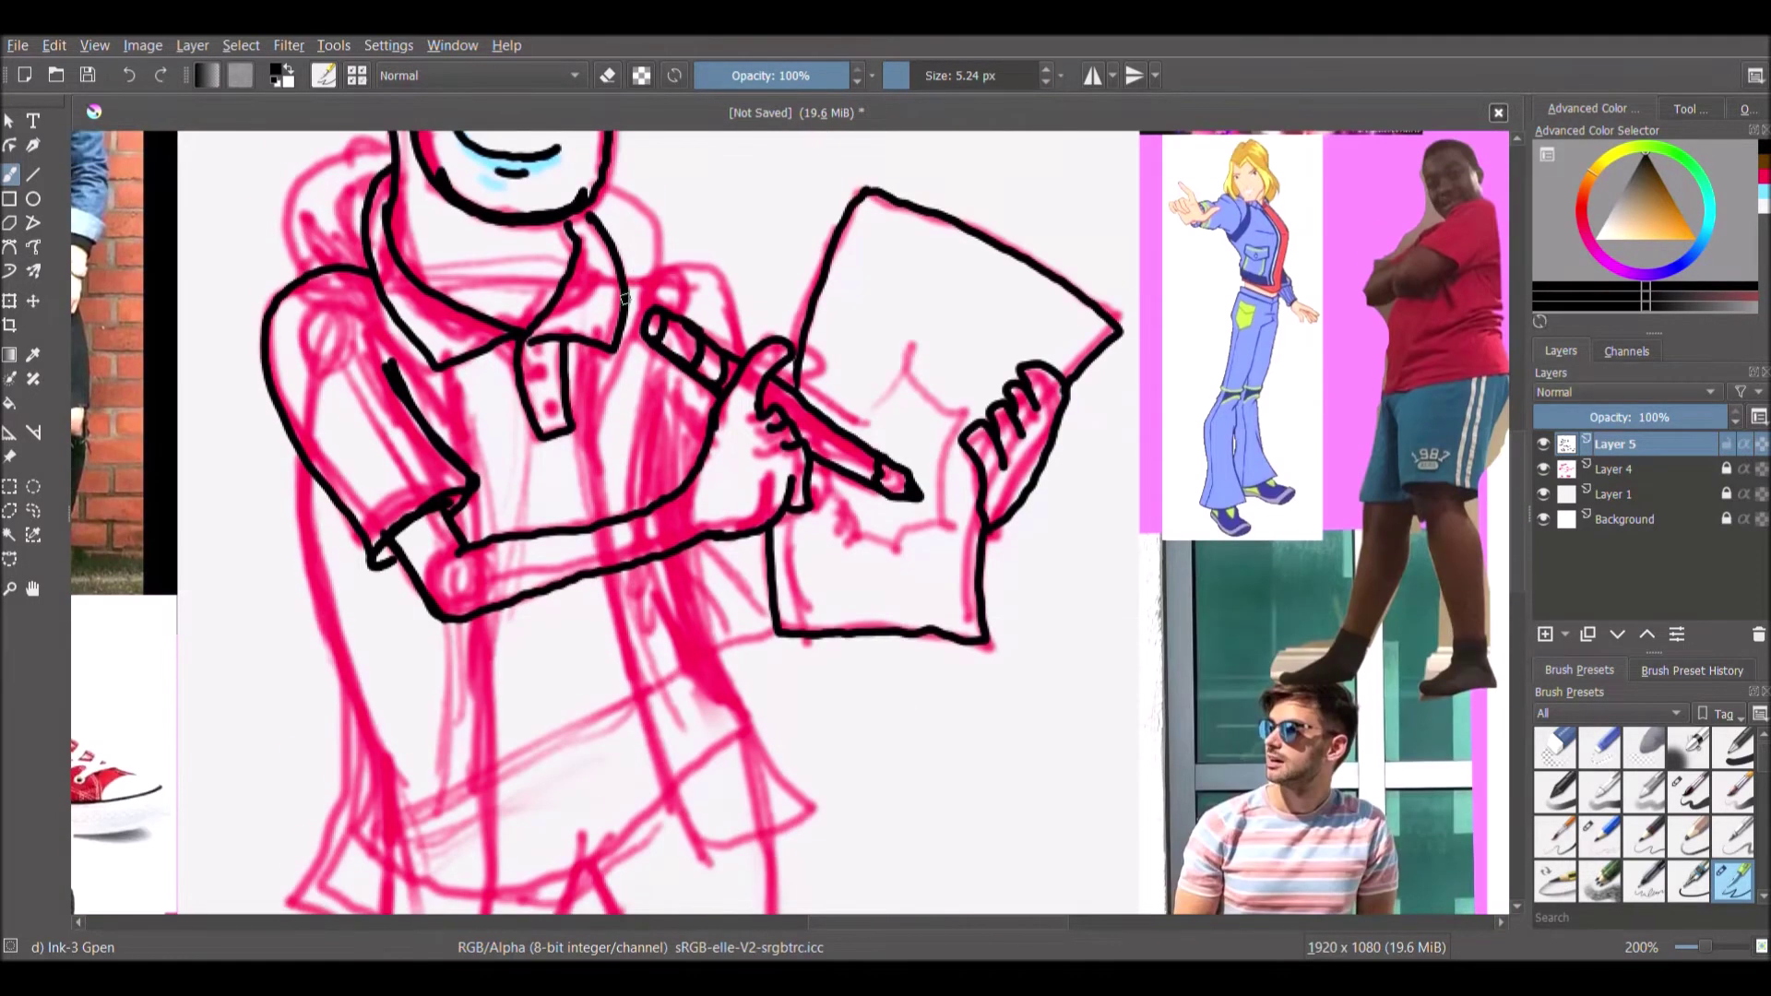
left_click_drag(671, 471, 679, 489)
mouse_move(627, 277)
left_mouse_down()
mouse_move(699, 267)
mouse_move(740, 354)
left_mouse_up()
left_click_drag(656, 394, 699, 451)
Ink both sides of the shirt's torso and its curved bottom hem
scroll(645, 461, "down", 4)
mouse_move(303, 217)
left_mouse_down()
mouse_move(364, 564)
mouse_move(761, 528)
left_mouse_up()
left_click_drag(684, 300, 777, 527)
left_click_drag(777, 528, 730, 534)
Ink the inner and outer outlines of both trouser legs from the shirt hem toward the ankles
mouse_move(1517, 595)
left_mouse_down()
mouse_move(1511, 503)
mouse_move(1519, 678)
left_mouse_up()
left_click_drag(579, 266, 464, 592)
left_click_drag(473, 579, 564, 286)
left_click_drag(368, 524, 383, 237)
mouse_move(463, 590)
left_mouse_down()
mouse_move(403, 764)
mouse_move(372, 521)
left_mouse_up()
mouse_move(735, 743)
left_mouse_down()
mouse_move(696, 478)
mouse_move(592, 256)
left_mouse_up()
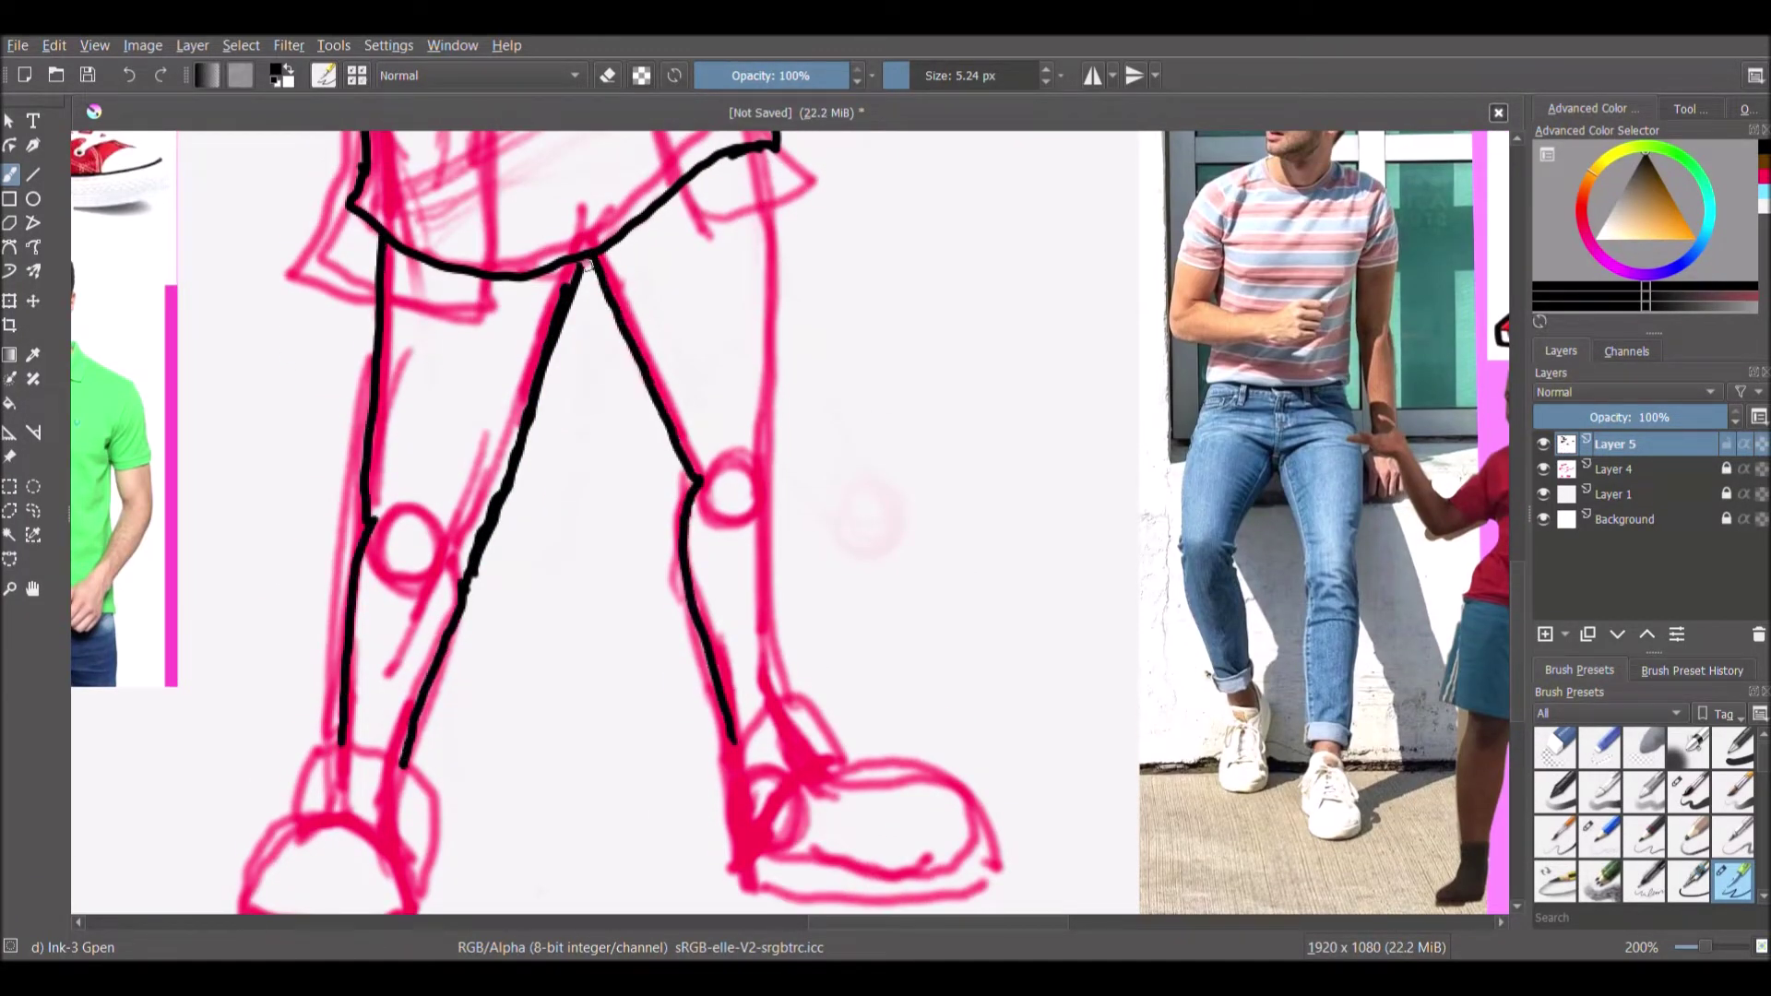
left_click_drag(762, 468, 769, 148)
Ink the sideways-pointing shoe with its bunched trouser cuff, sole, toe cap and lace area
mouse_move(722, 738)
left_mouse_down()
mouse_move(789, 692)
mouse_move(849, 761)
mouse_move(743, 872)
mouse_move(741, 743)
left_mouse_up()
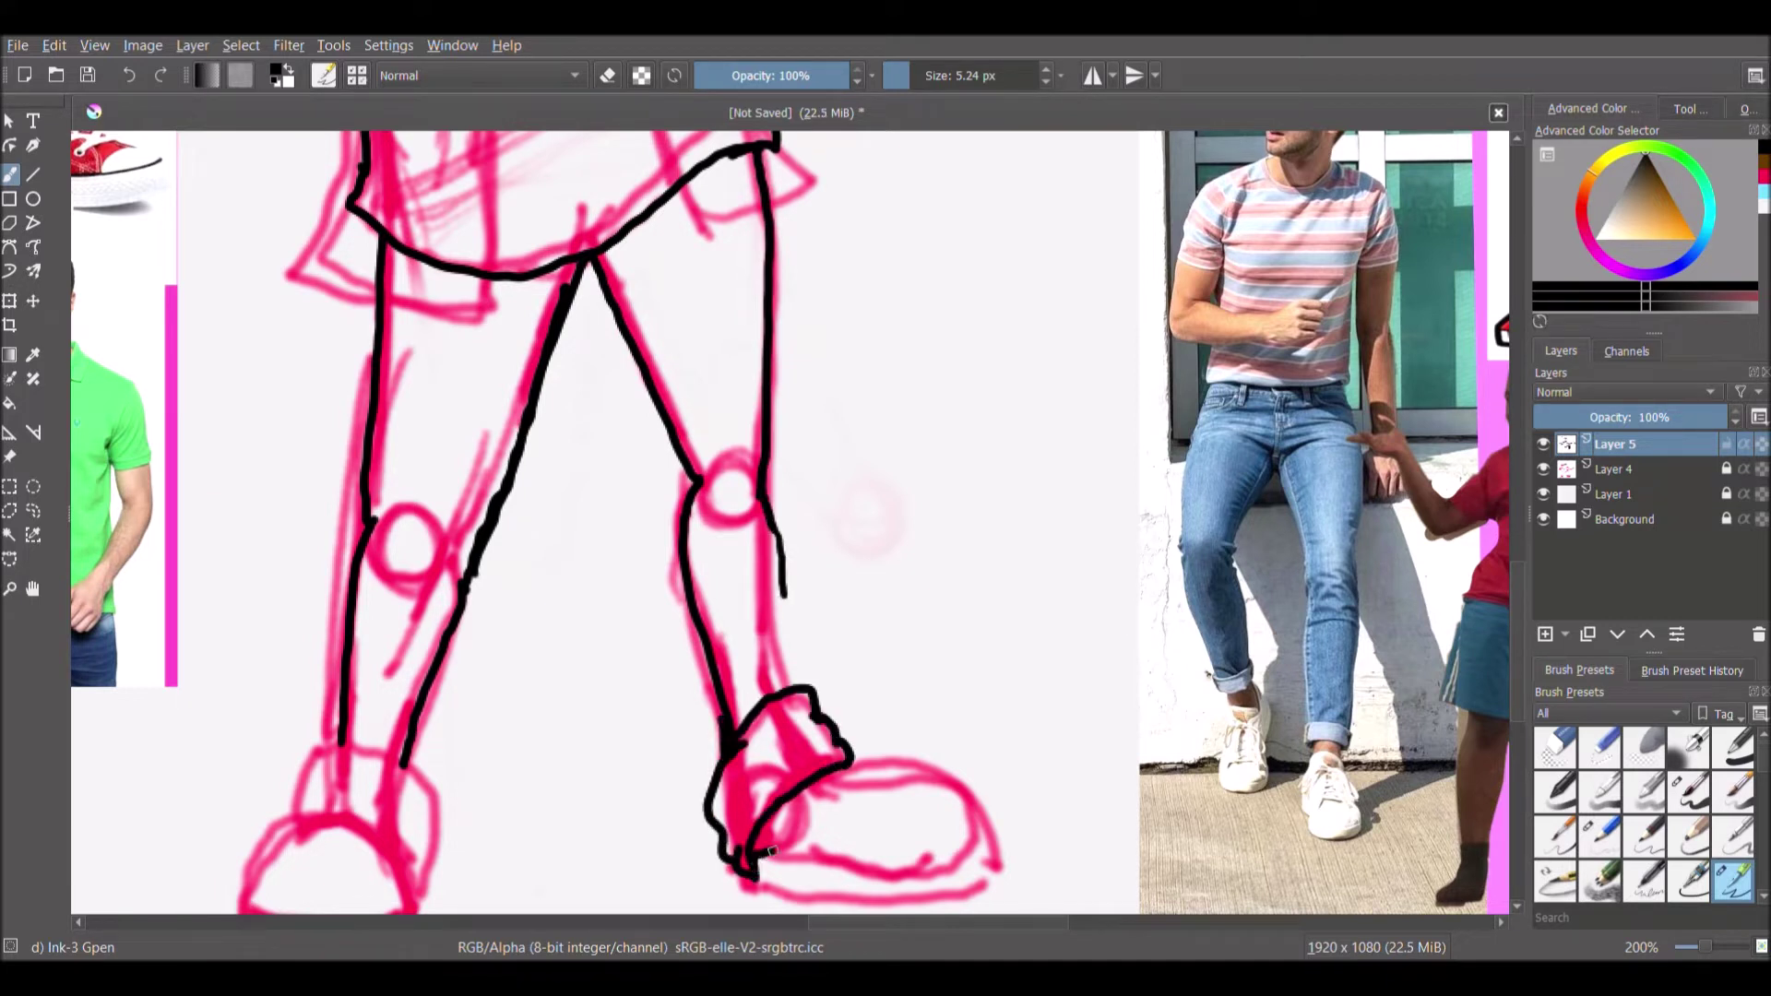
left_click_drag(771, 850, 959, 862)
left_click_drag(787, 887, 999, 881)
mouse_move(866, 809)
left_mouse_down()
mouse_move(953, 786)
mouse_move(821, 775)
left_mouse_up()
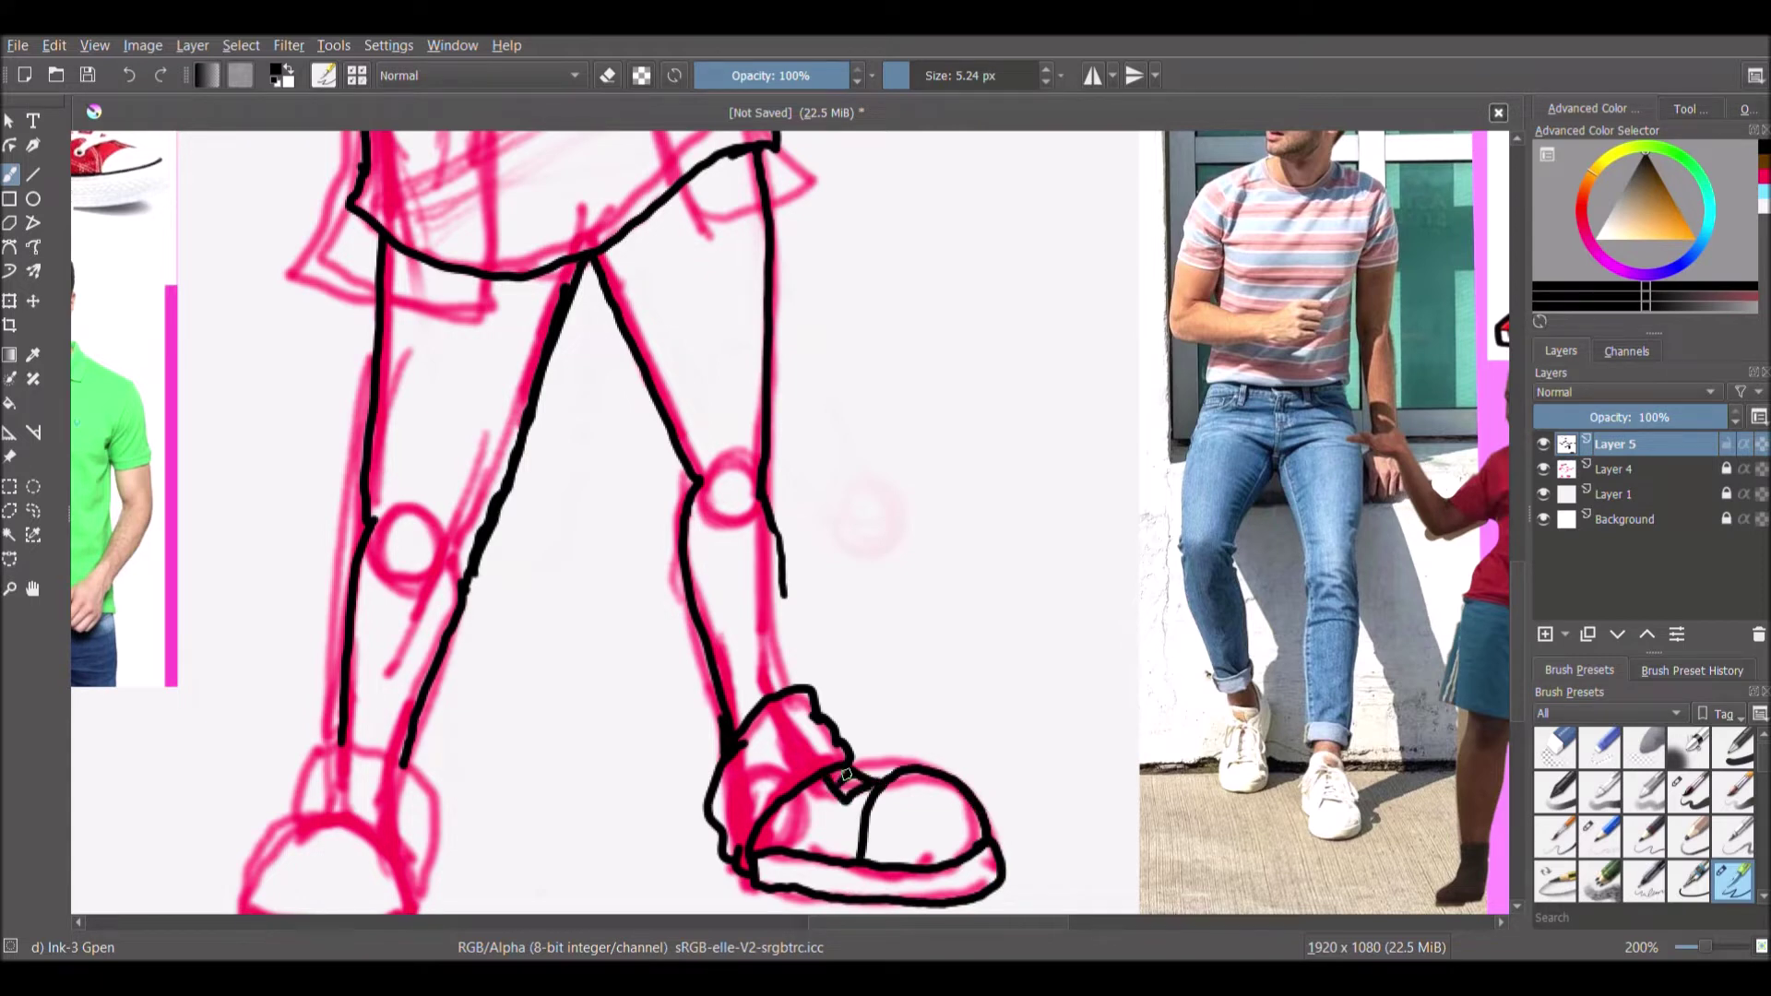
Ink the forward-facing shoe with its trouser cuff, and complete the other leg's outer line down to its cuff
scroll(371, 486, "down", 4)
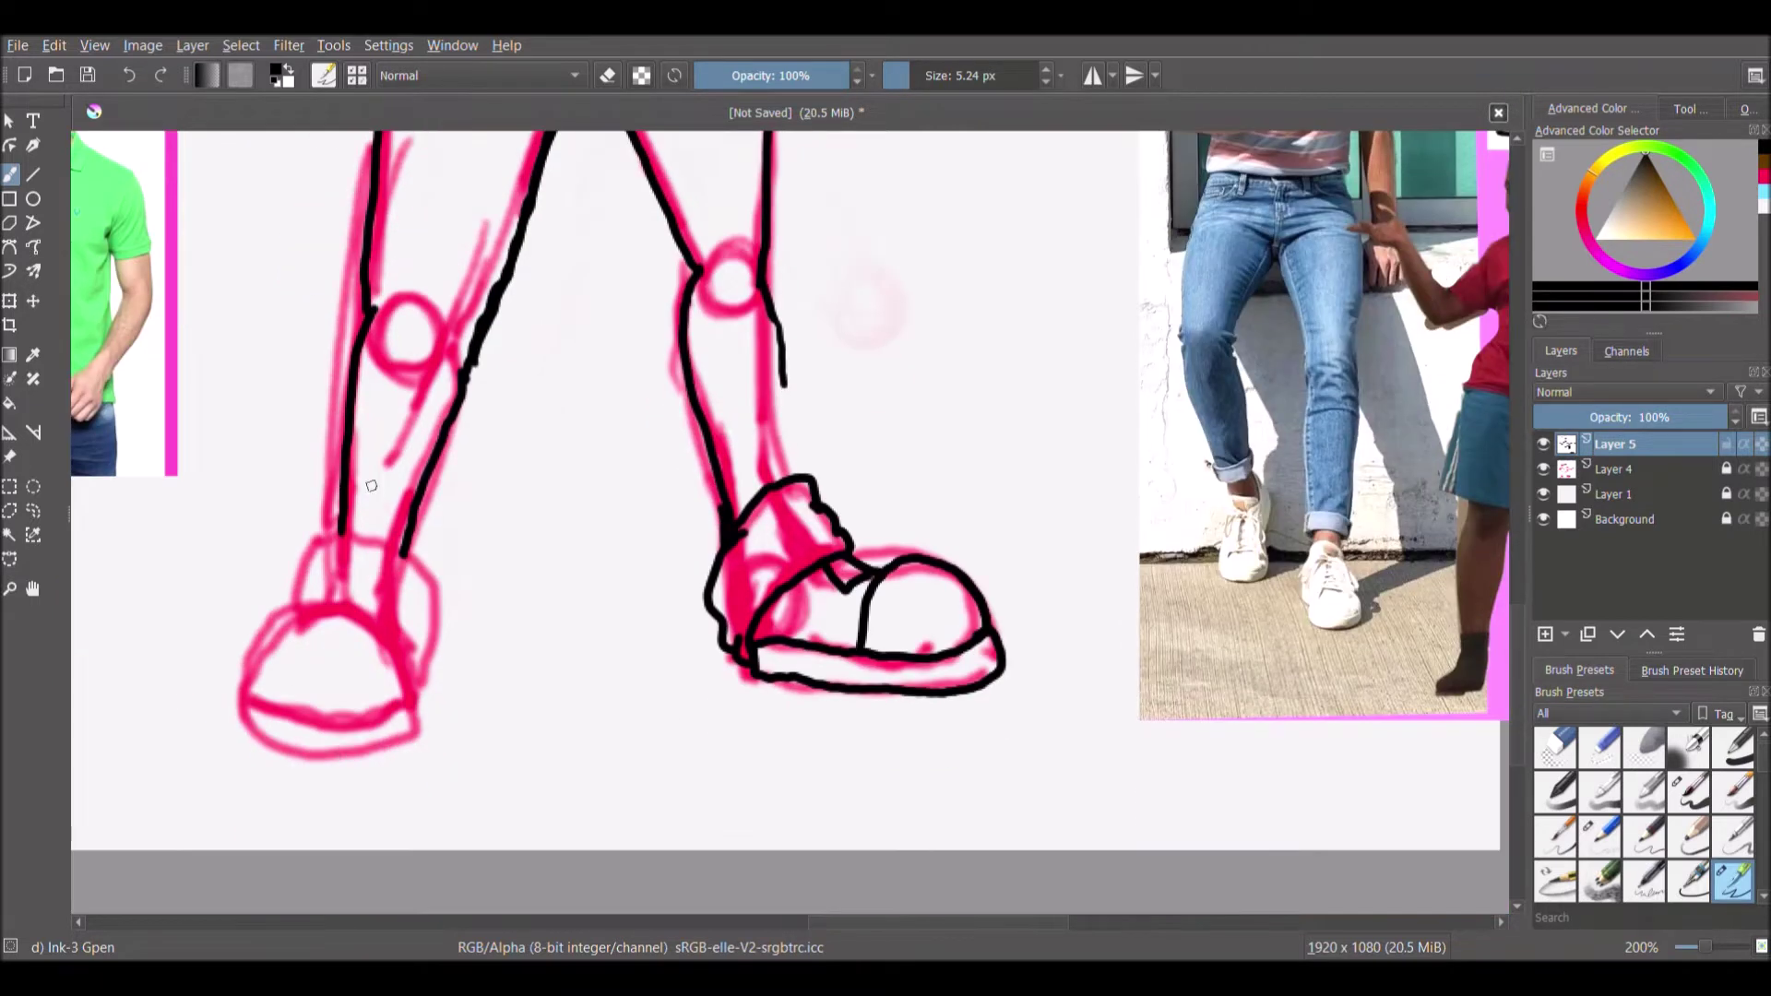
mouse_move(341, 538)
left_mouse_down()
mouse_move(412, 683)
mouse_move(286, 613)
mouse_move(415, 565)
mouse_move(407, 669)
mouse_move(244, 682)
mouse_move(402, 660)
left_mouse_up()
mouse_move(424, 724)
left_mouse_down()
mouse_move(295, 742)
mouse_move(235, 708)
mouse_move(401, 780)
left_mouse_up()
left_click_drag(792, 474, 780, 348)
scroll(1088, 489, "down", 1)
Hide the pink sketch on Layer 4 and add a new paint layer directly below the line art
left_click_drag(1517, 659, 1571, 468)
left_click(1543, 469)
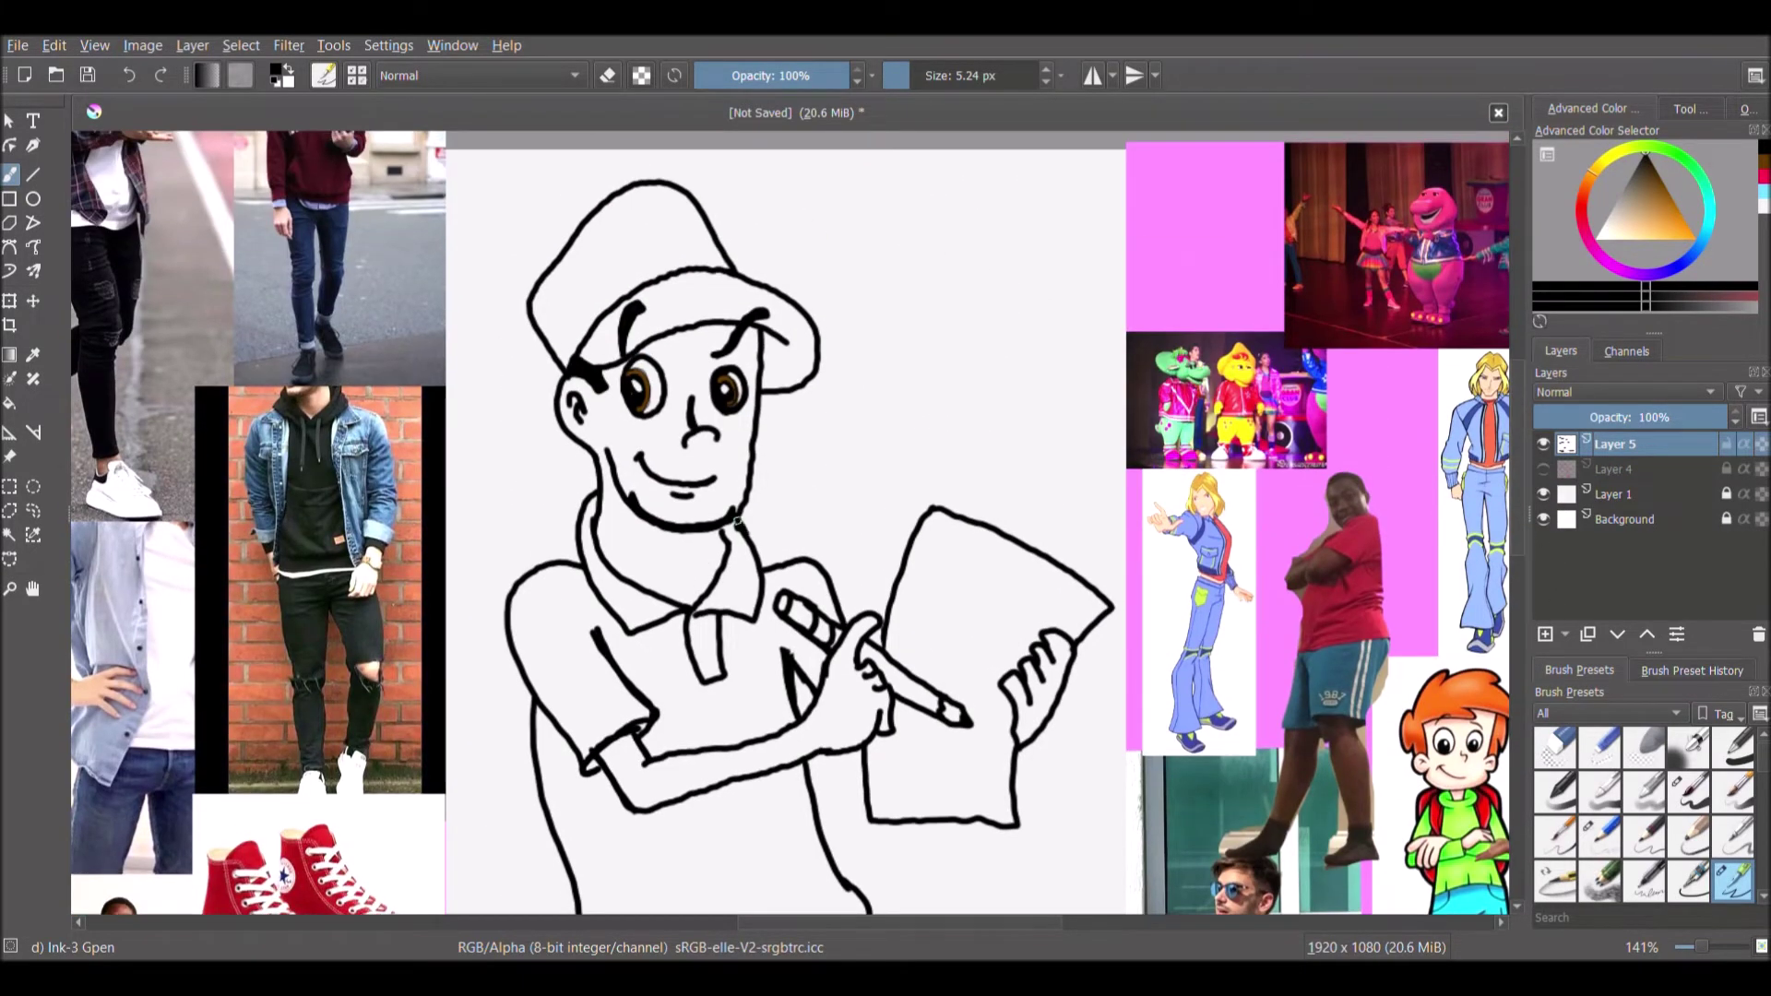
left_click(1546, 635)
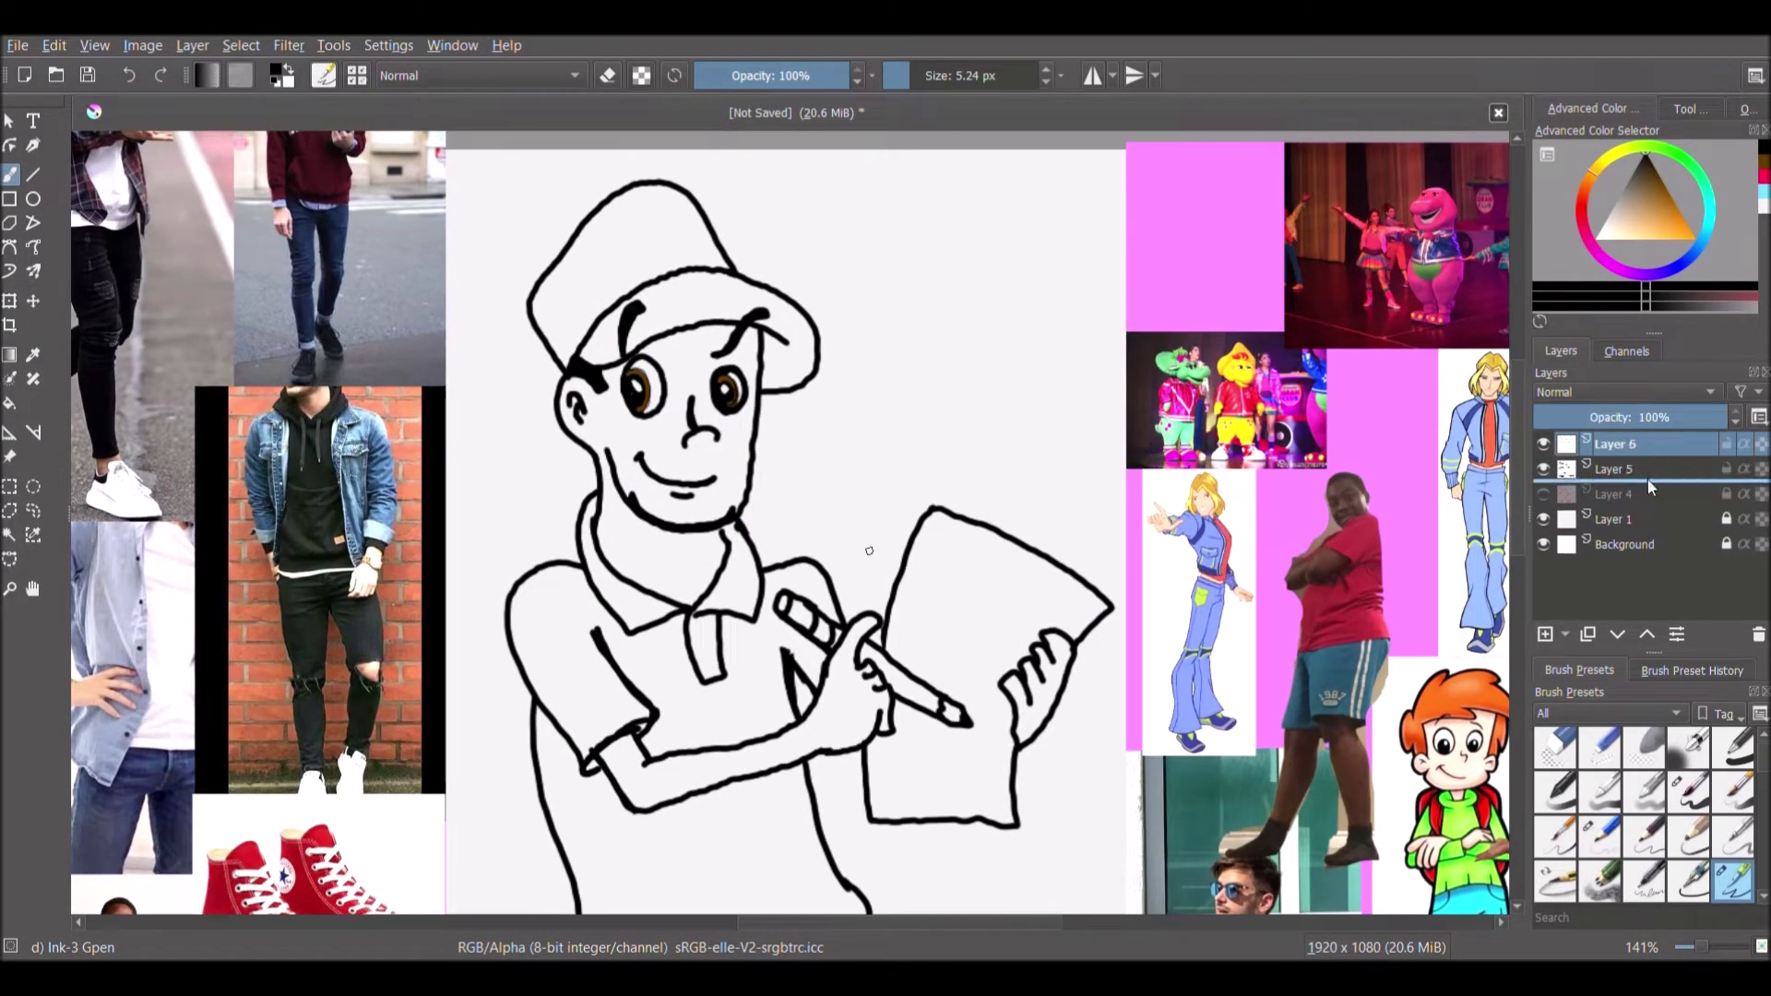
left_click(1617, 635)
Fill the face, neck, forearm and both hands with brown, and hide Layer 1 and the Background layer
left_click(10, 535)
left_click(662, 551)
left_click(846, 729, "shift")
left_click(1040, 713, "shift")
left_click(1697, 199)
left_click(10, 403)
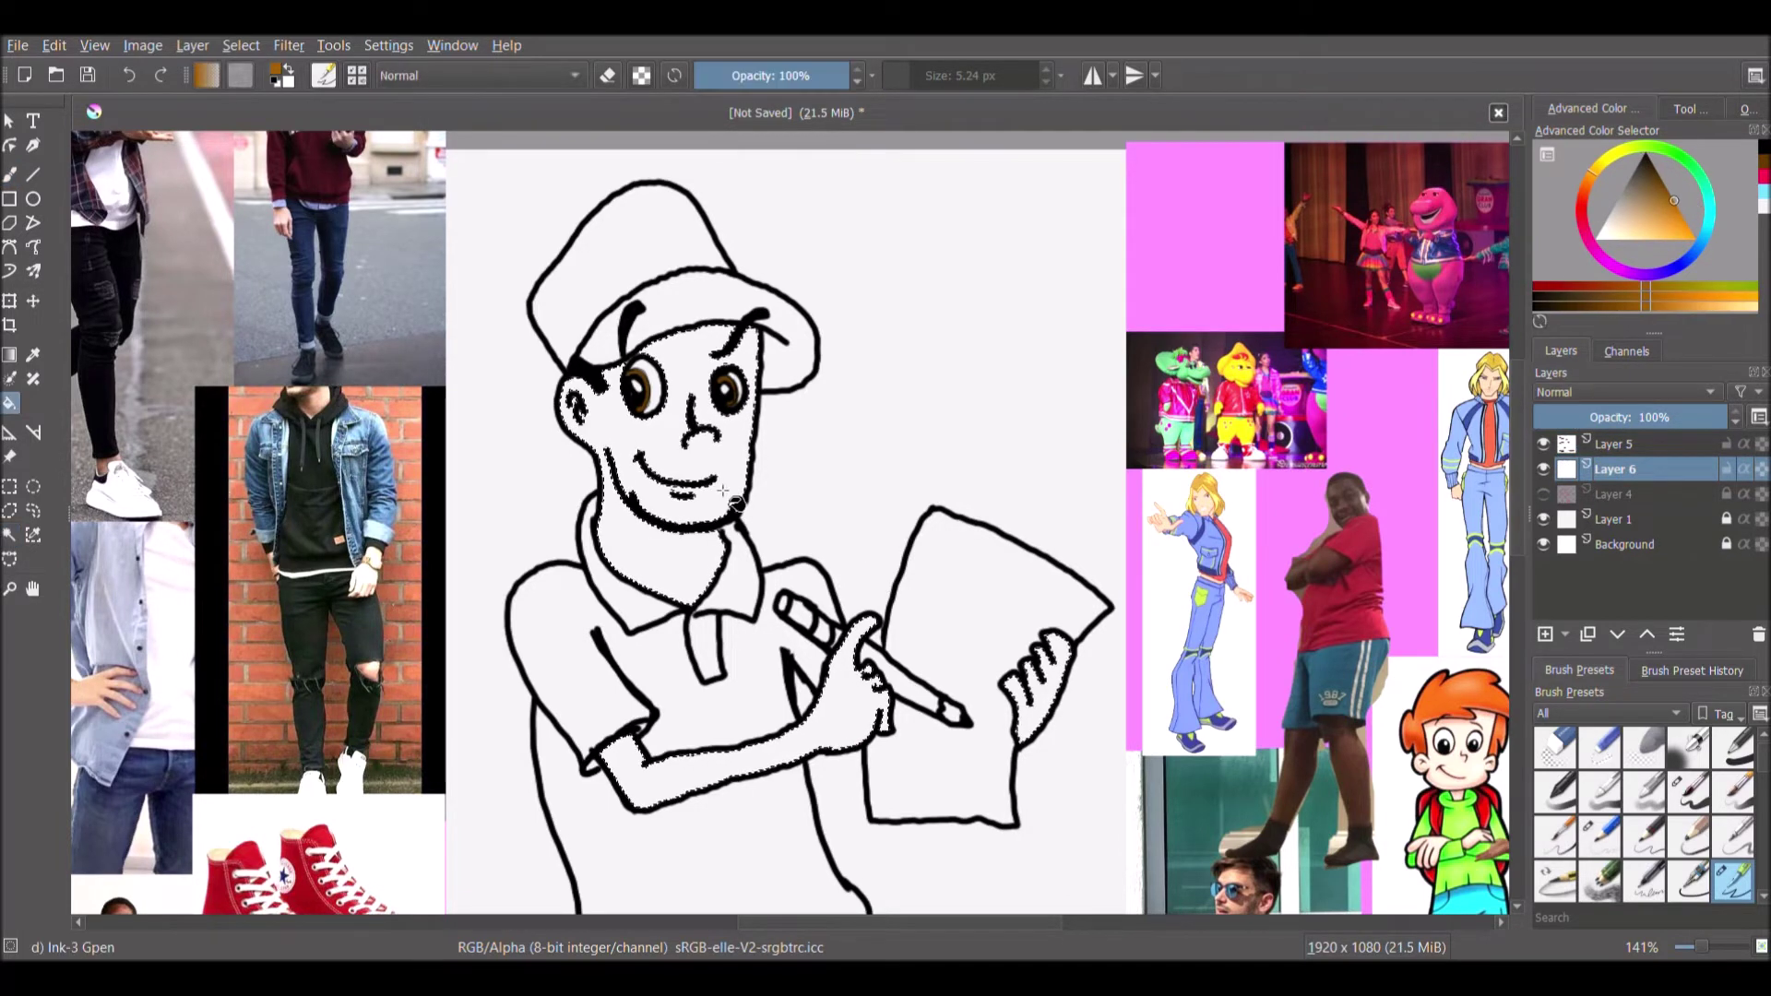
left_click(735, 455)
left_click(862, 711)
left_click(1043, 705)
left_click(1544, 519)
left_click(1544, 544)
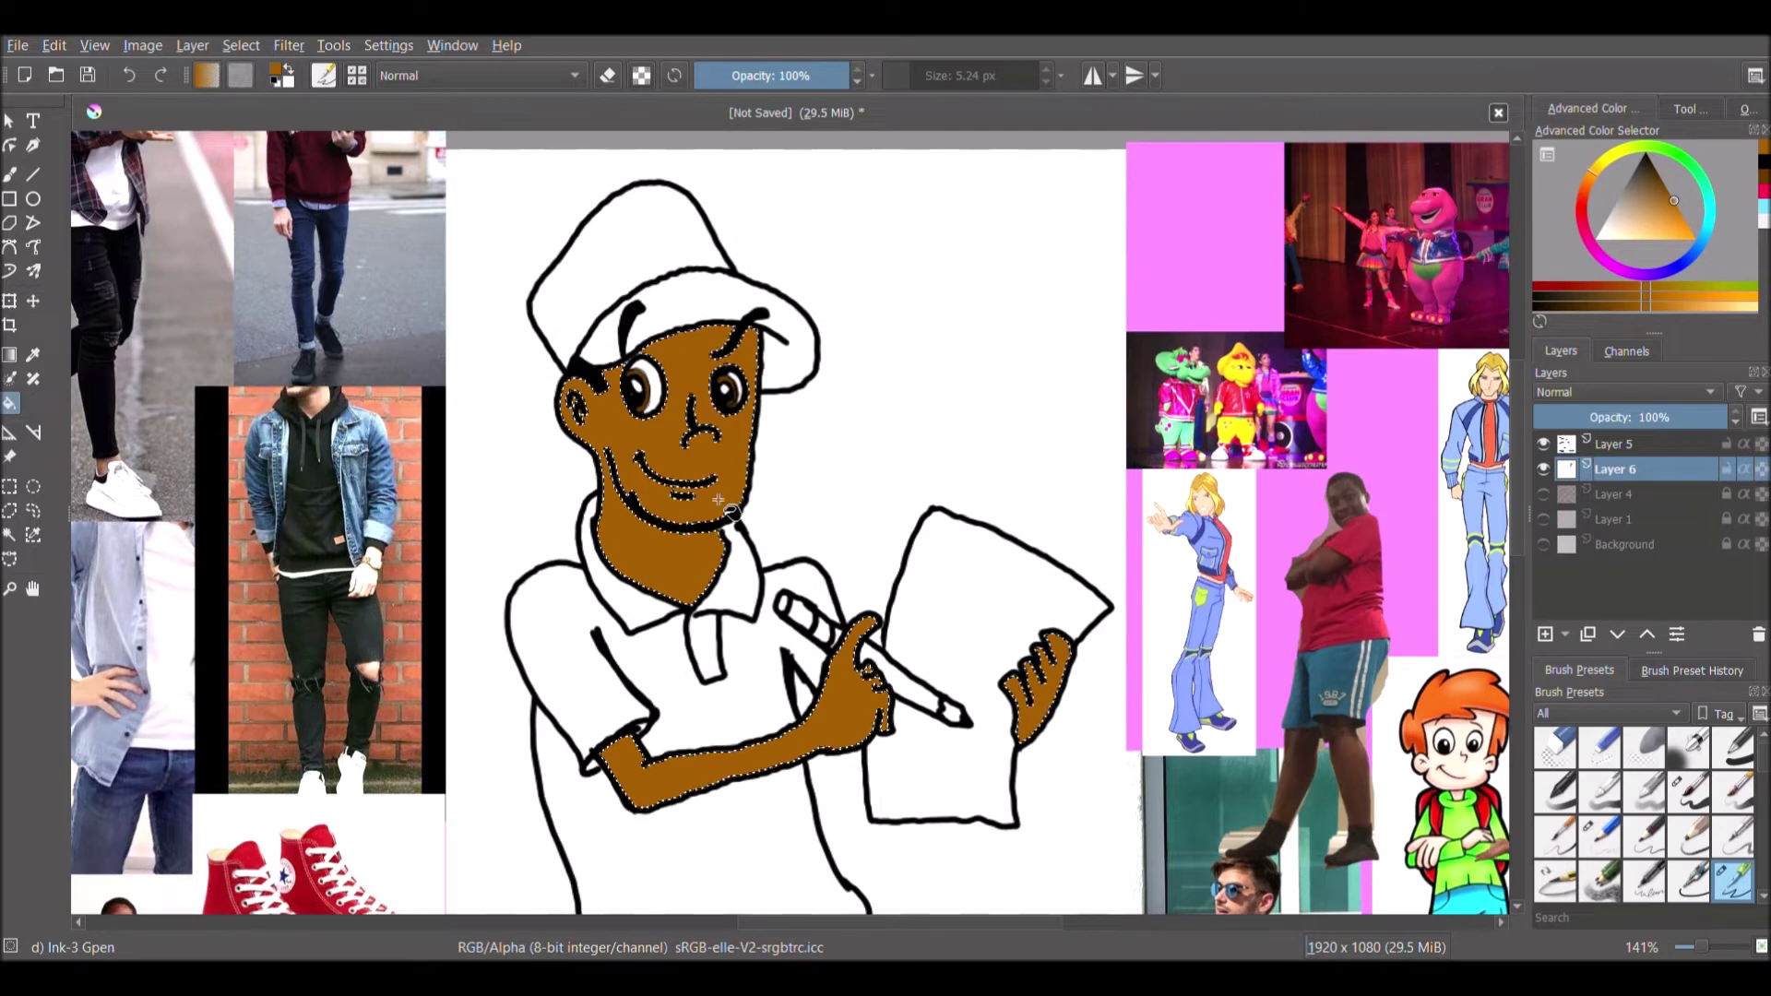
Select the whites of the eyes, the sheet of paper and the shoe areas, and fill them with white
left_click(10, 535)
left_click(1598, 239)
left_click(645, 392)
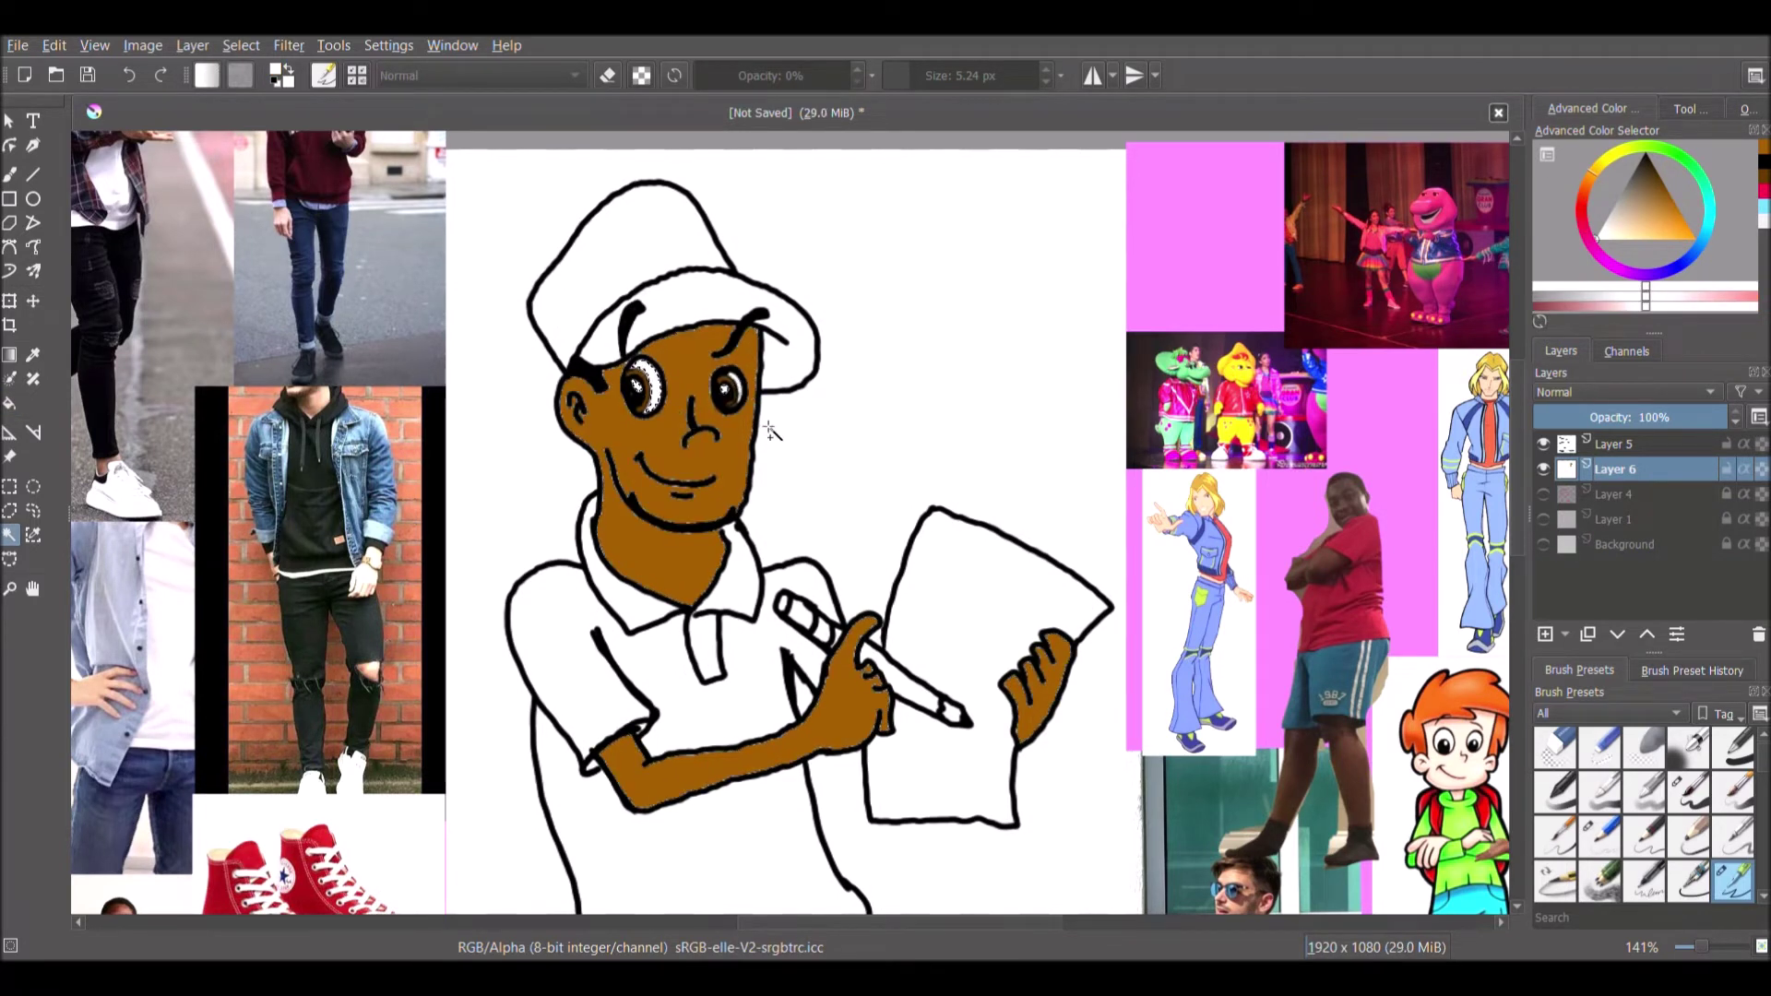
scroll(778, 429, "up", 5)
scroll(500, 298, "down", 5)
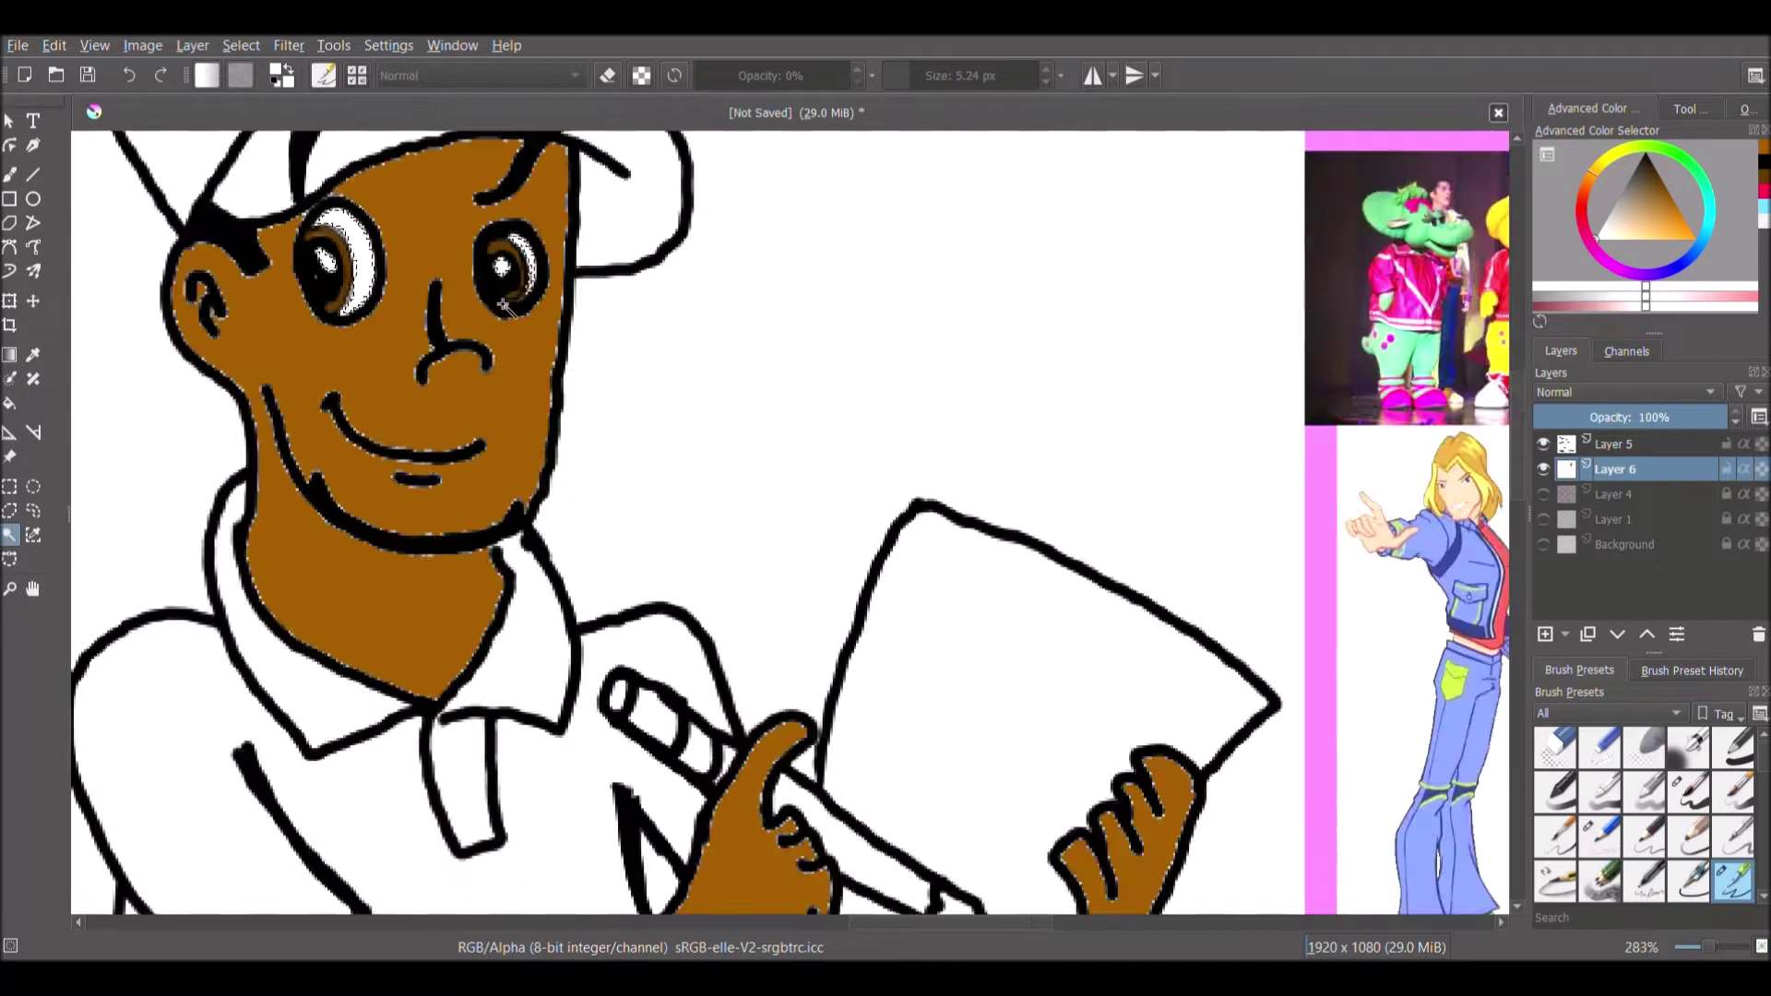
left_click_drag(1520, 415, 1520, 399)
left_click(756, 572)
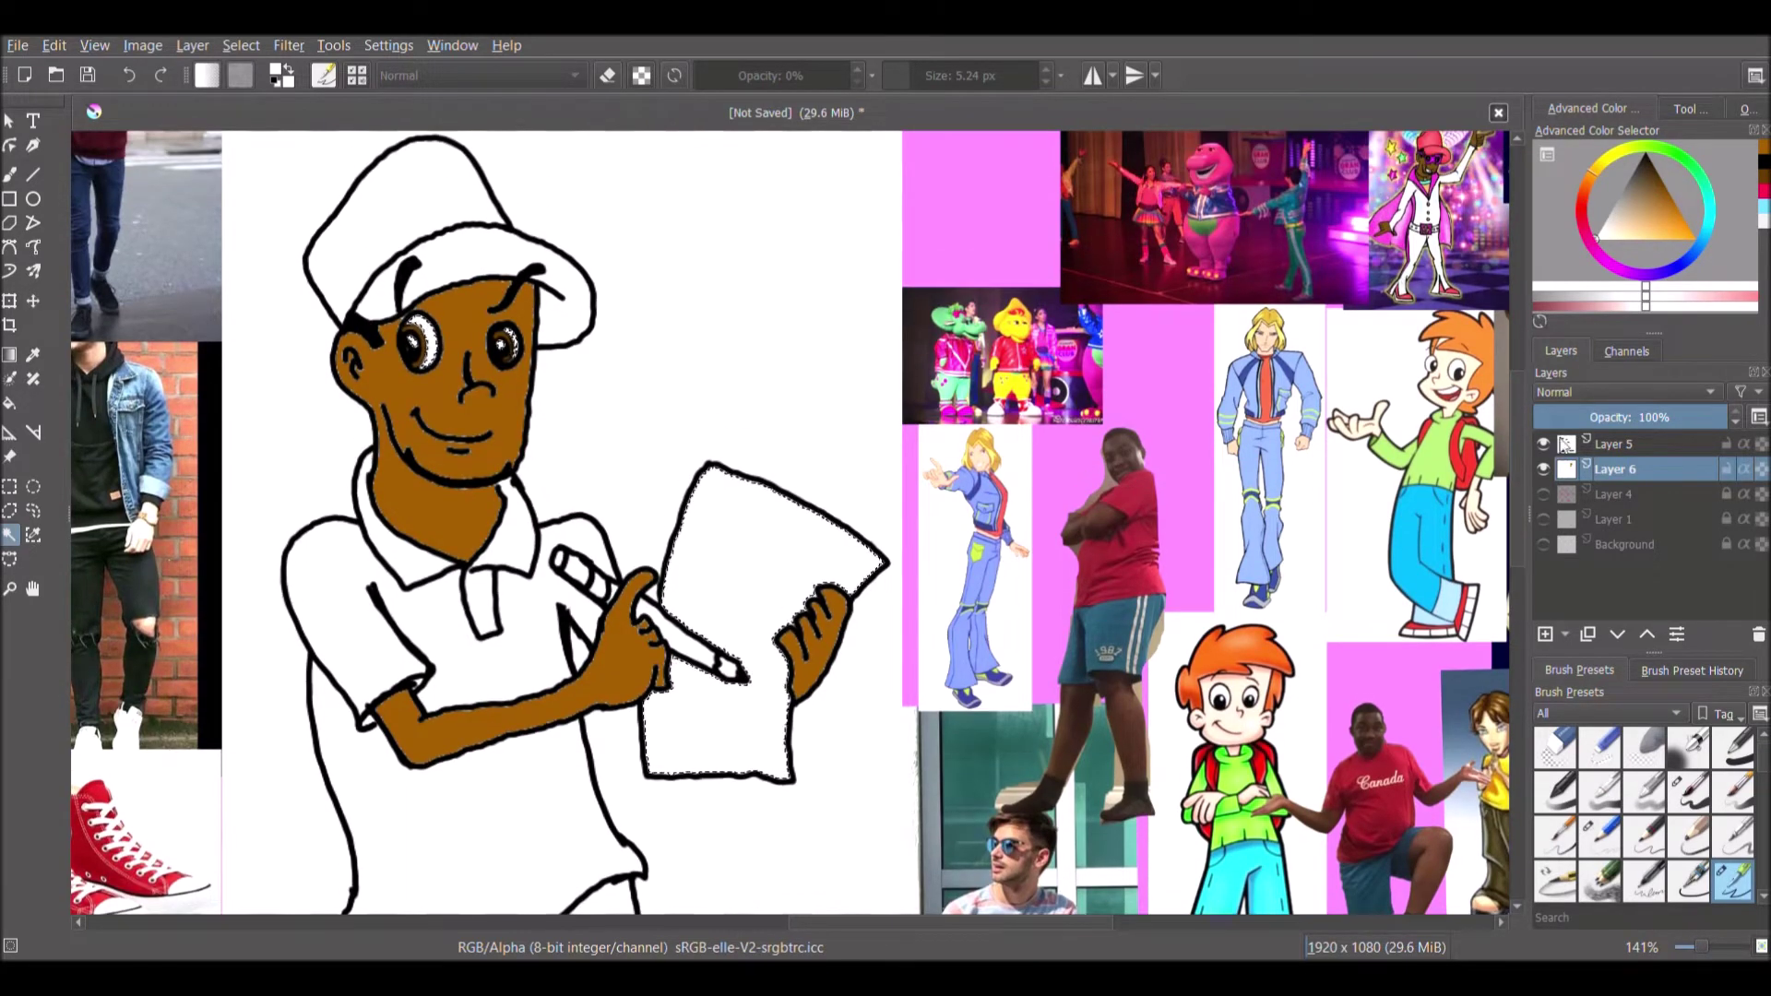
left_click_drag(1518, 470, 1516, 666)
left_click(703, 524, "shift")
left_click(747, 561, "shift")
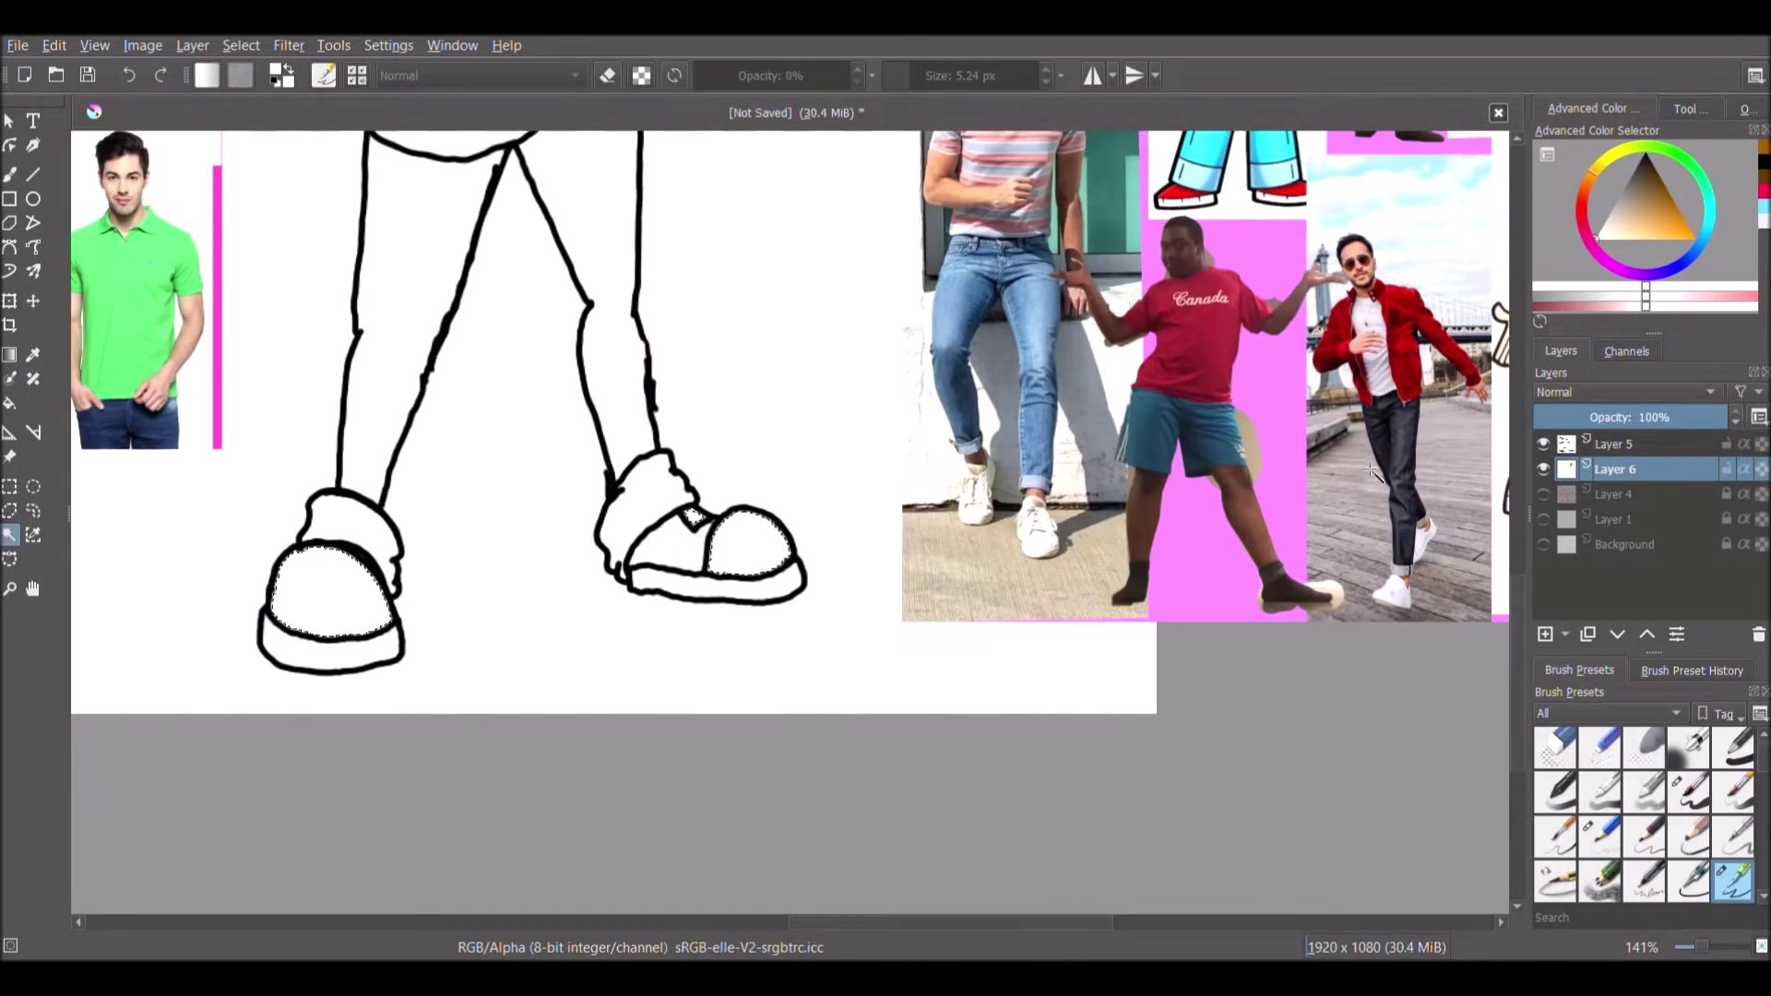
key("f")
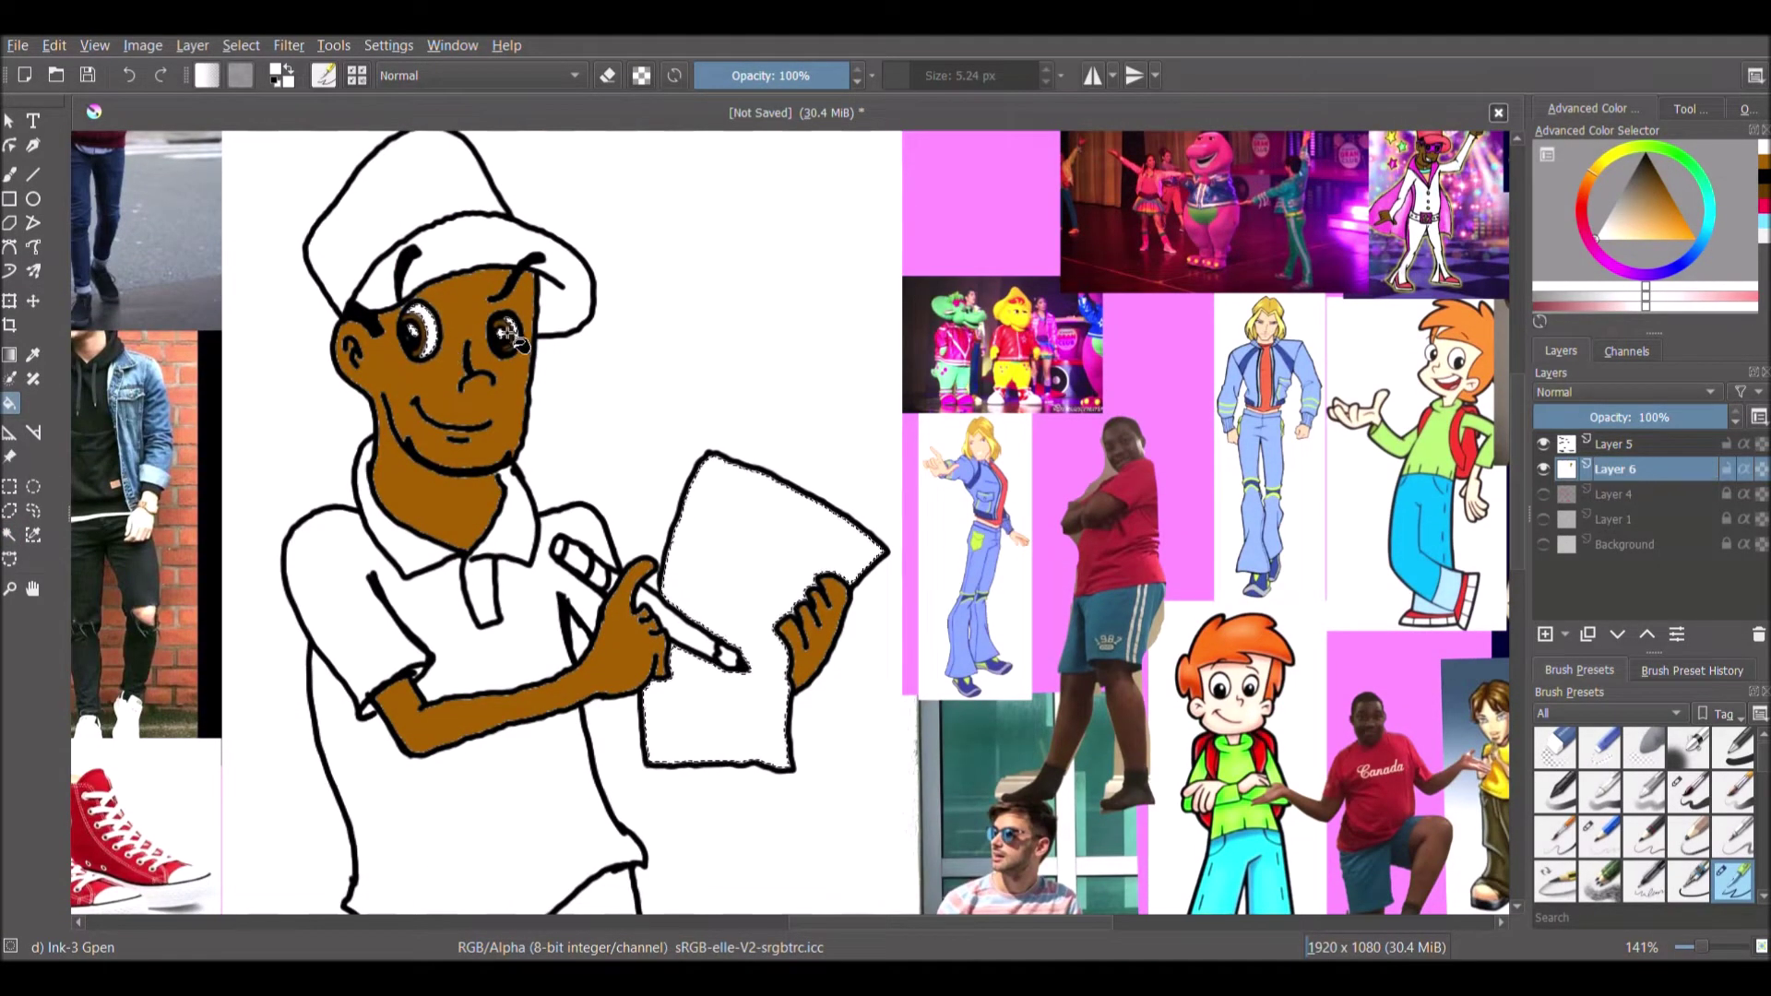
Select the shirt's body, sleeves and collar and fill them with light pink
left_click(10, 535)
left_click(481, 590)
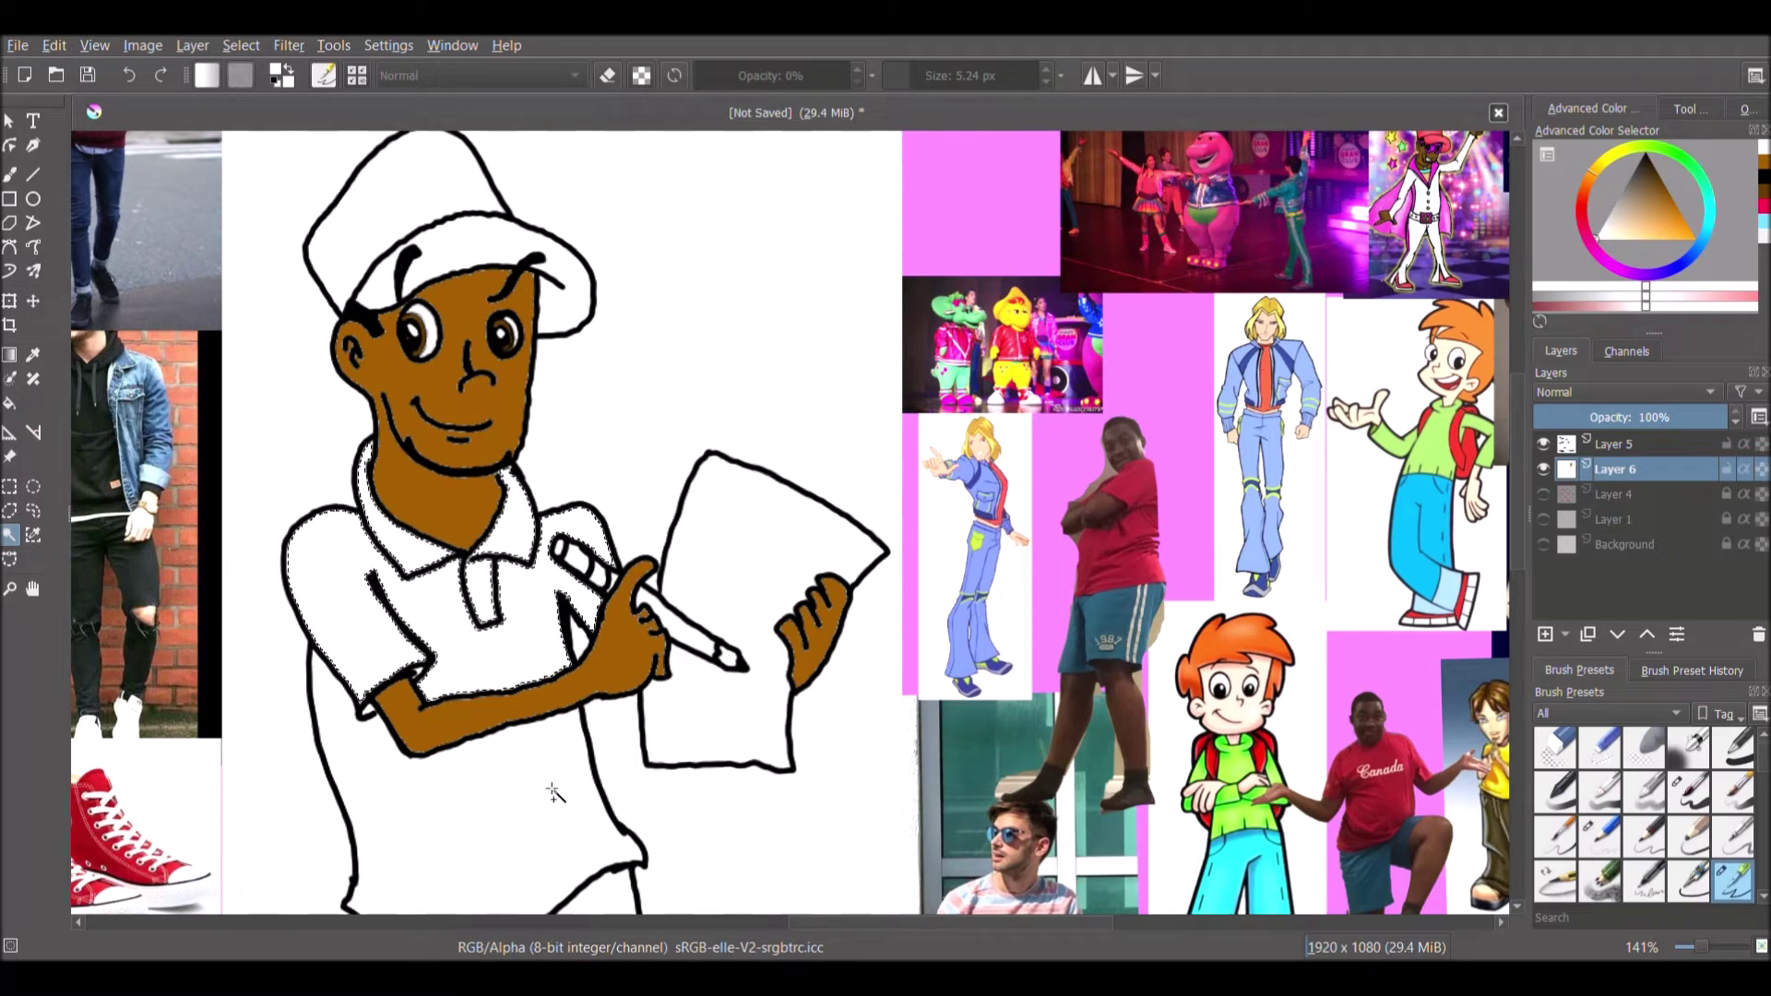
left_click(1635, 287)
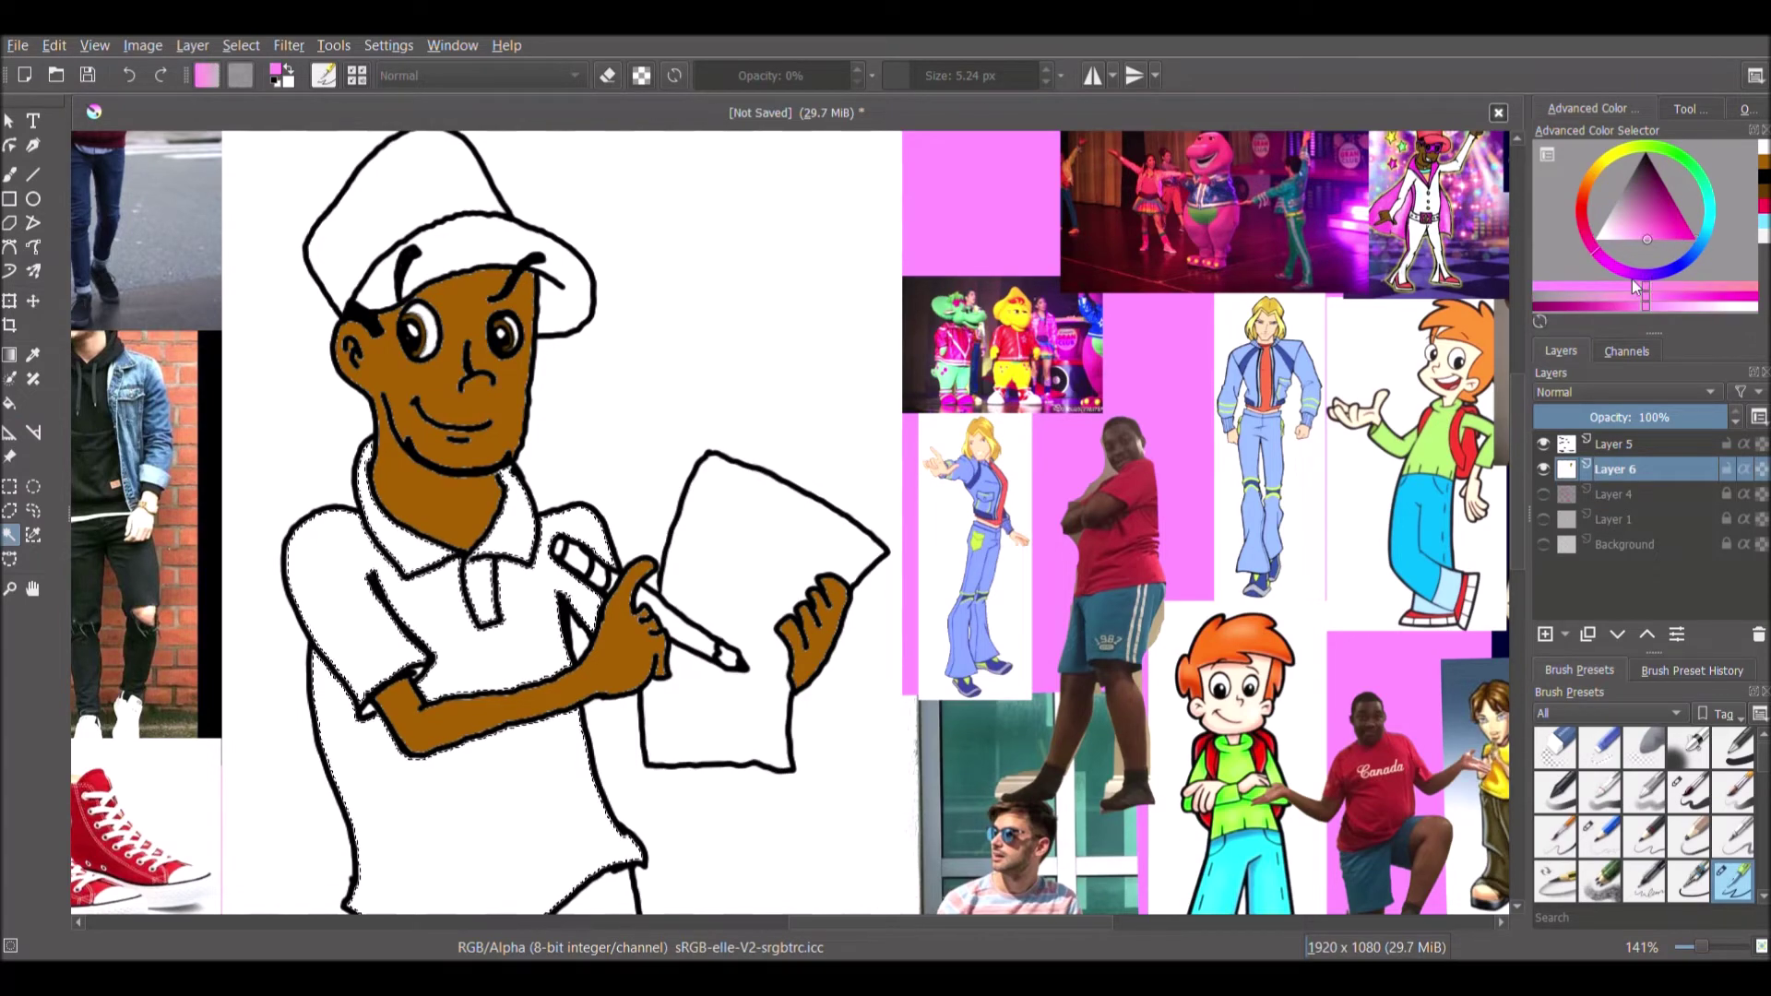
key("f")
left_click(424, 537)
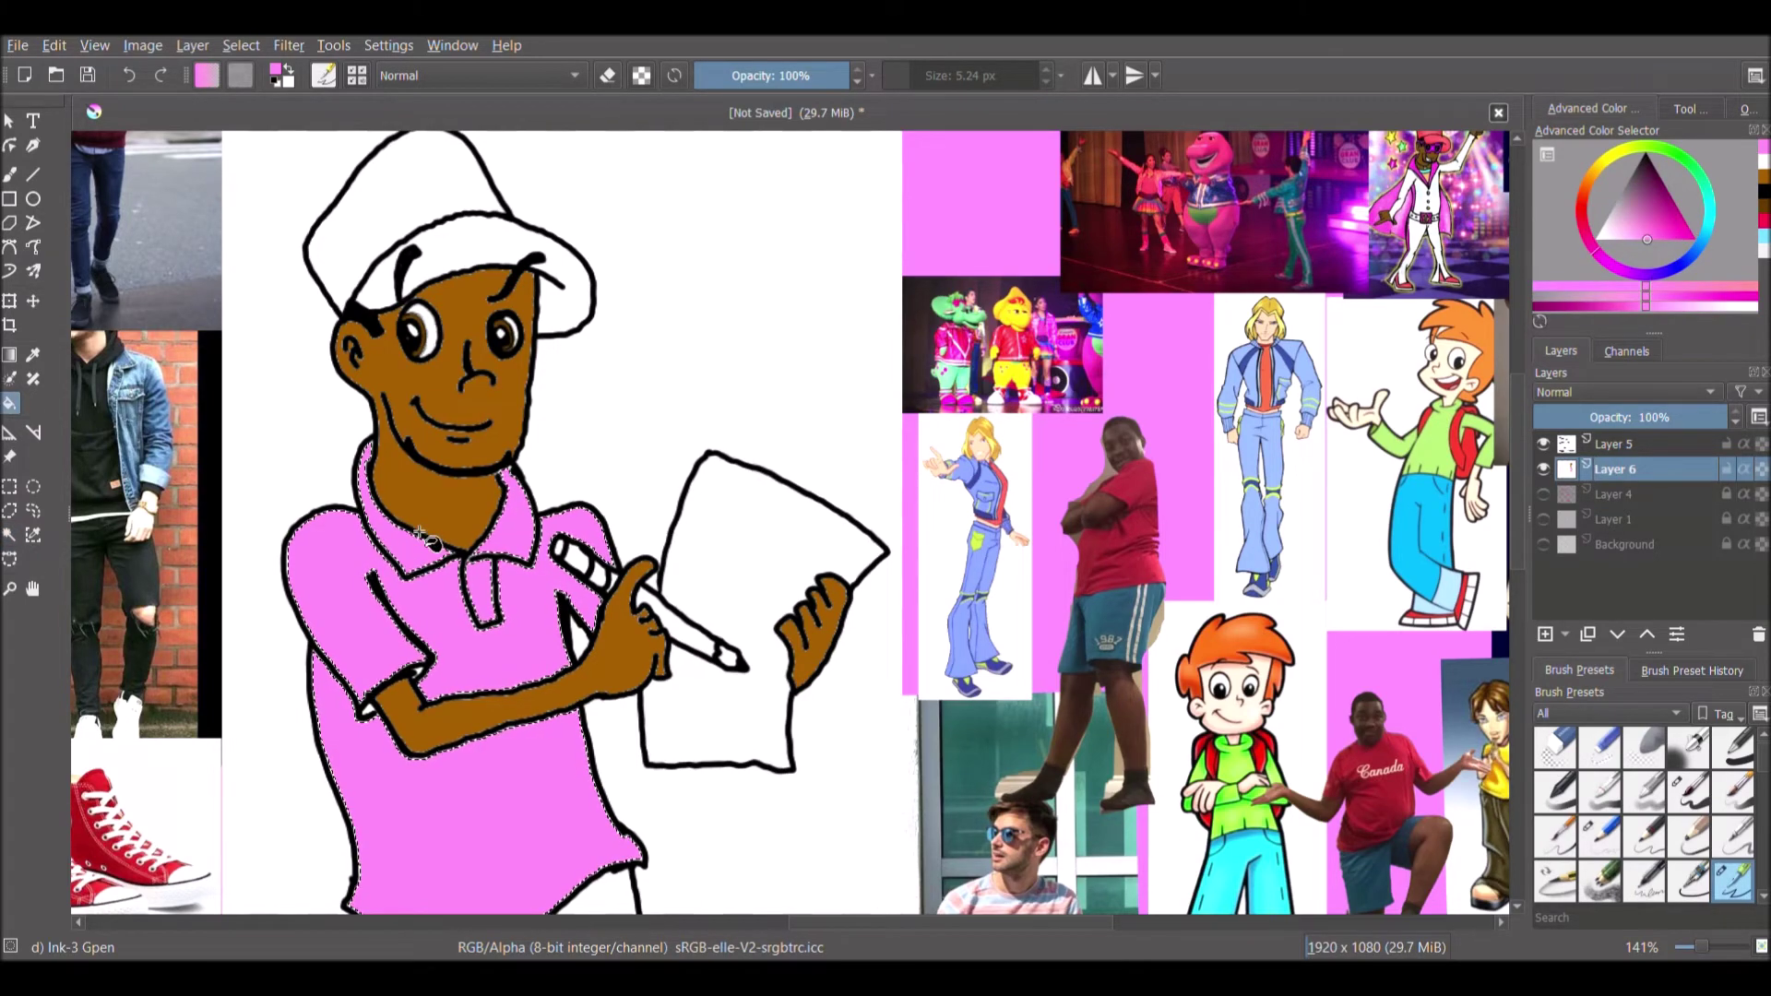
Shade the shirt's folds in darker magenta on a new layer with the Airbrush Soft brush, lowering its opacity to 51%
scroll(424, 536, "down", 3)
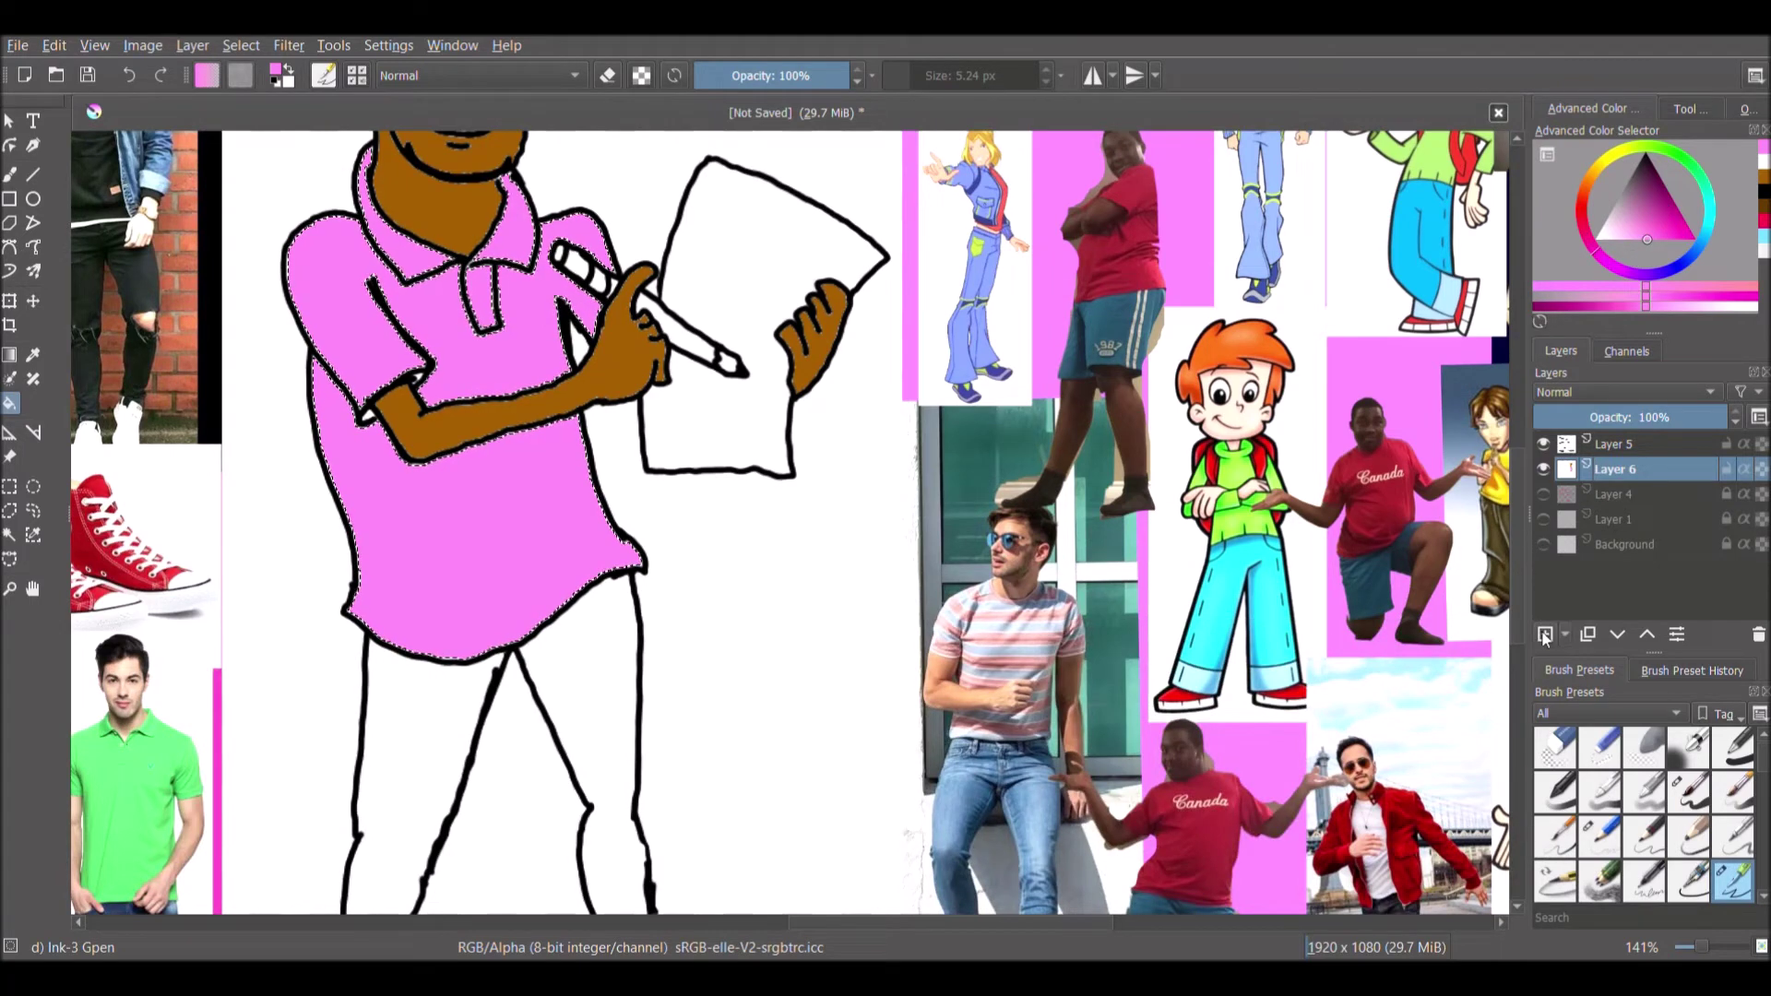
left_click(1543, 635)
left_click(1694, 212)
left_click_drag(1668, 218, 1677, 259)
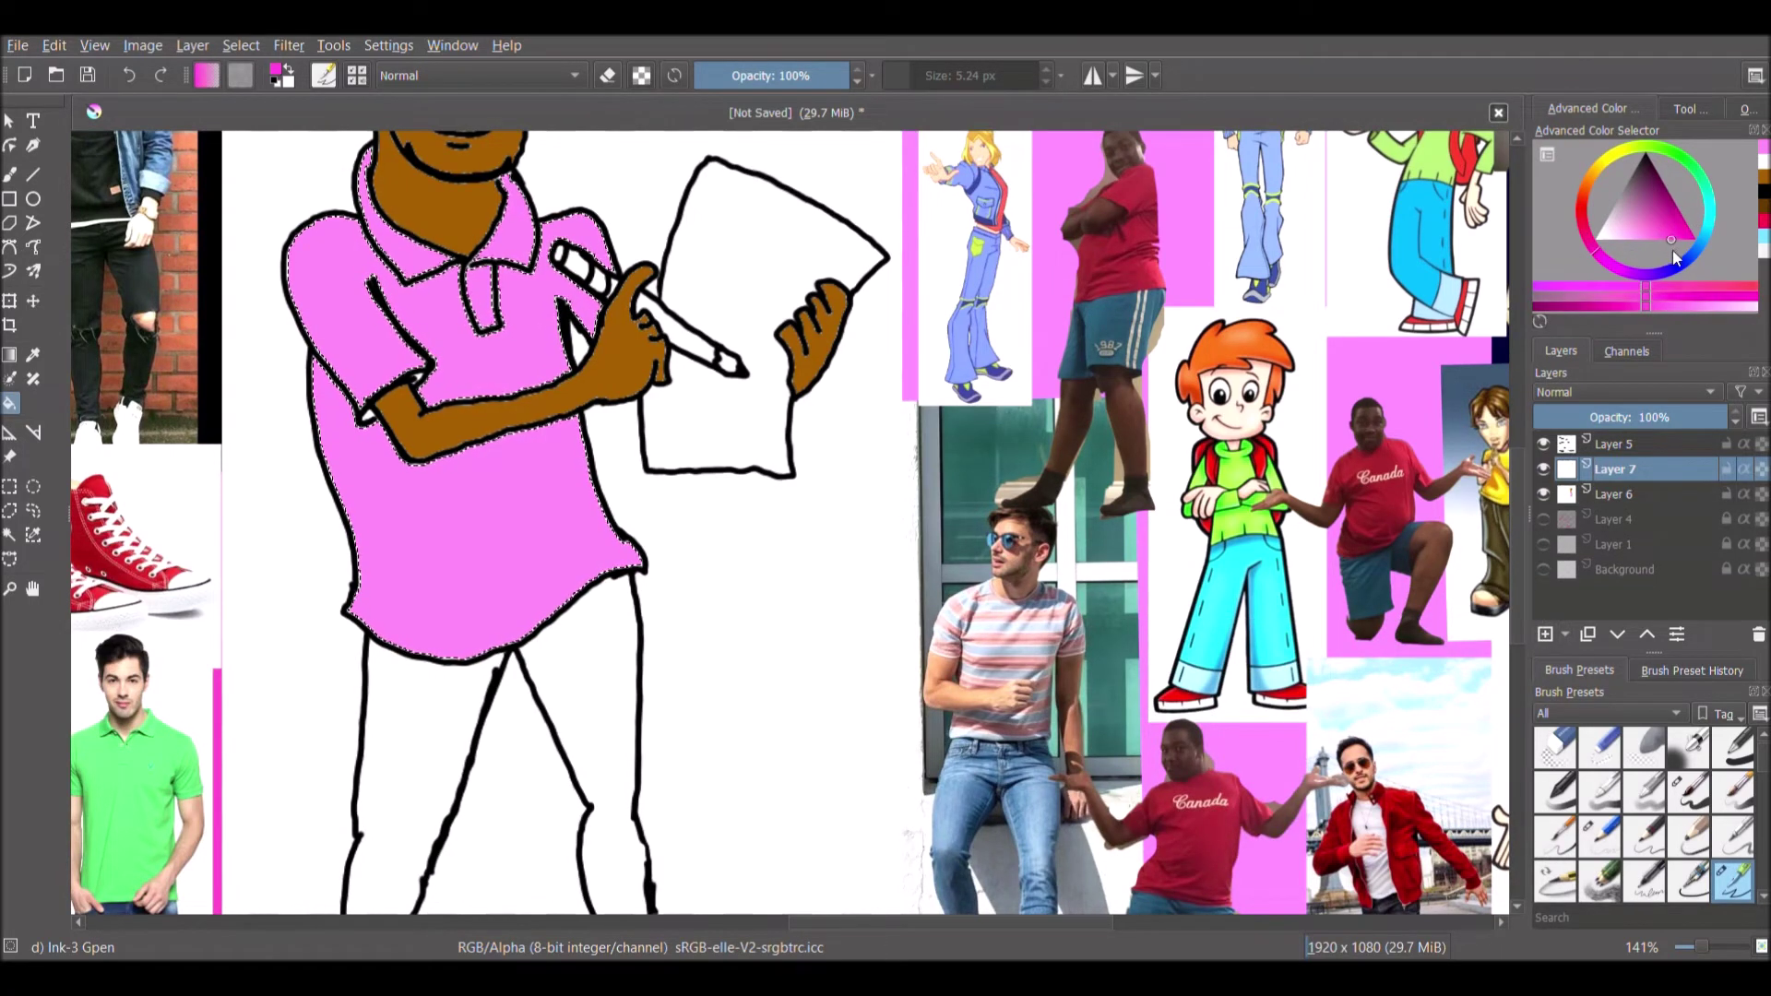
left_click(1688, 748)
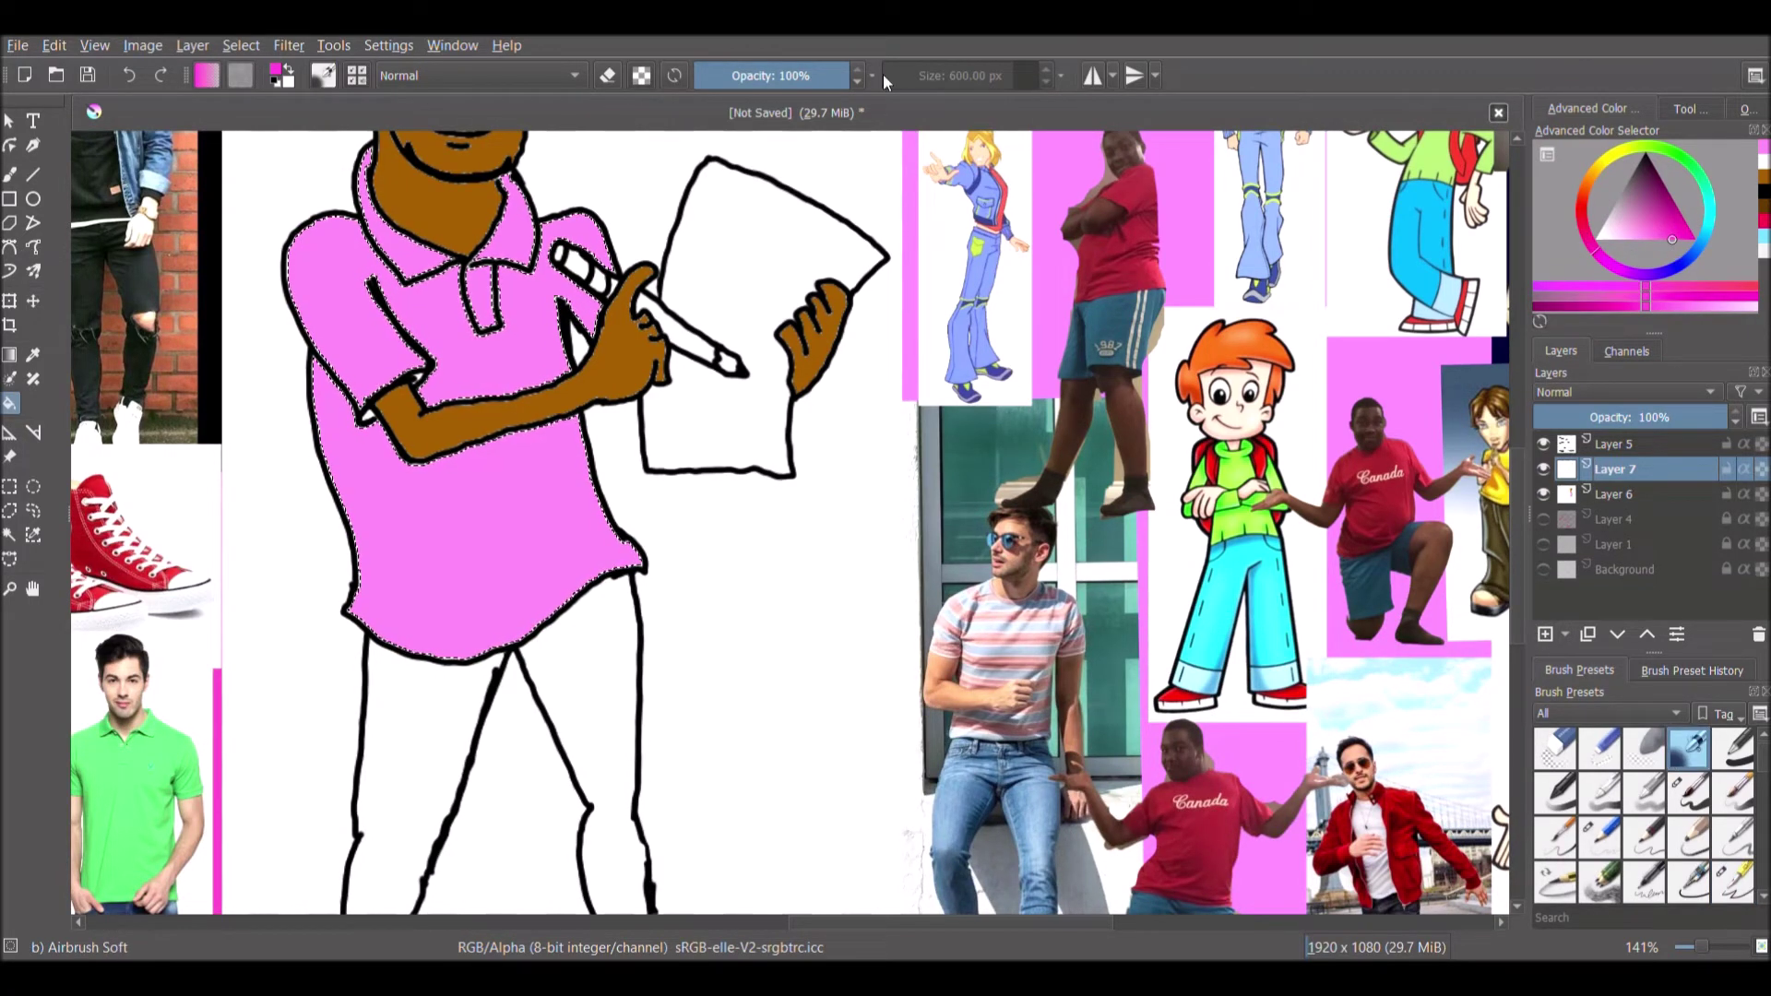
left_click(9, 175)
left_click(937, 78)
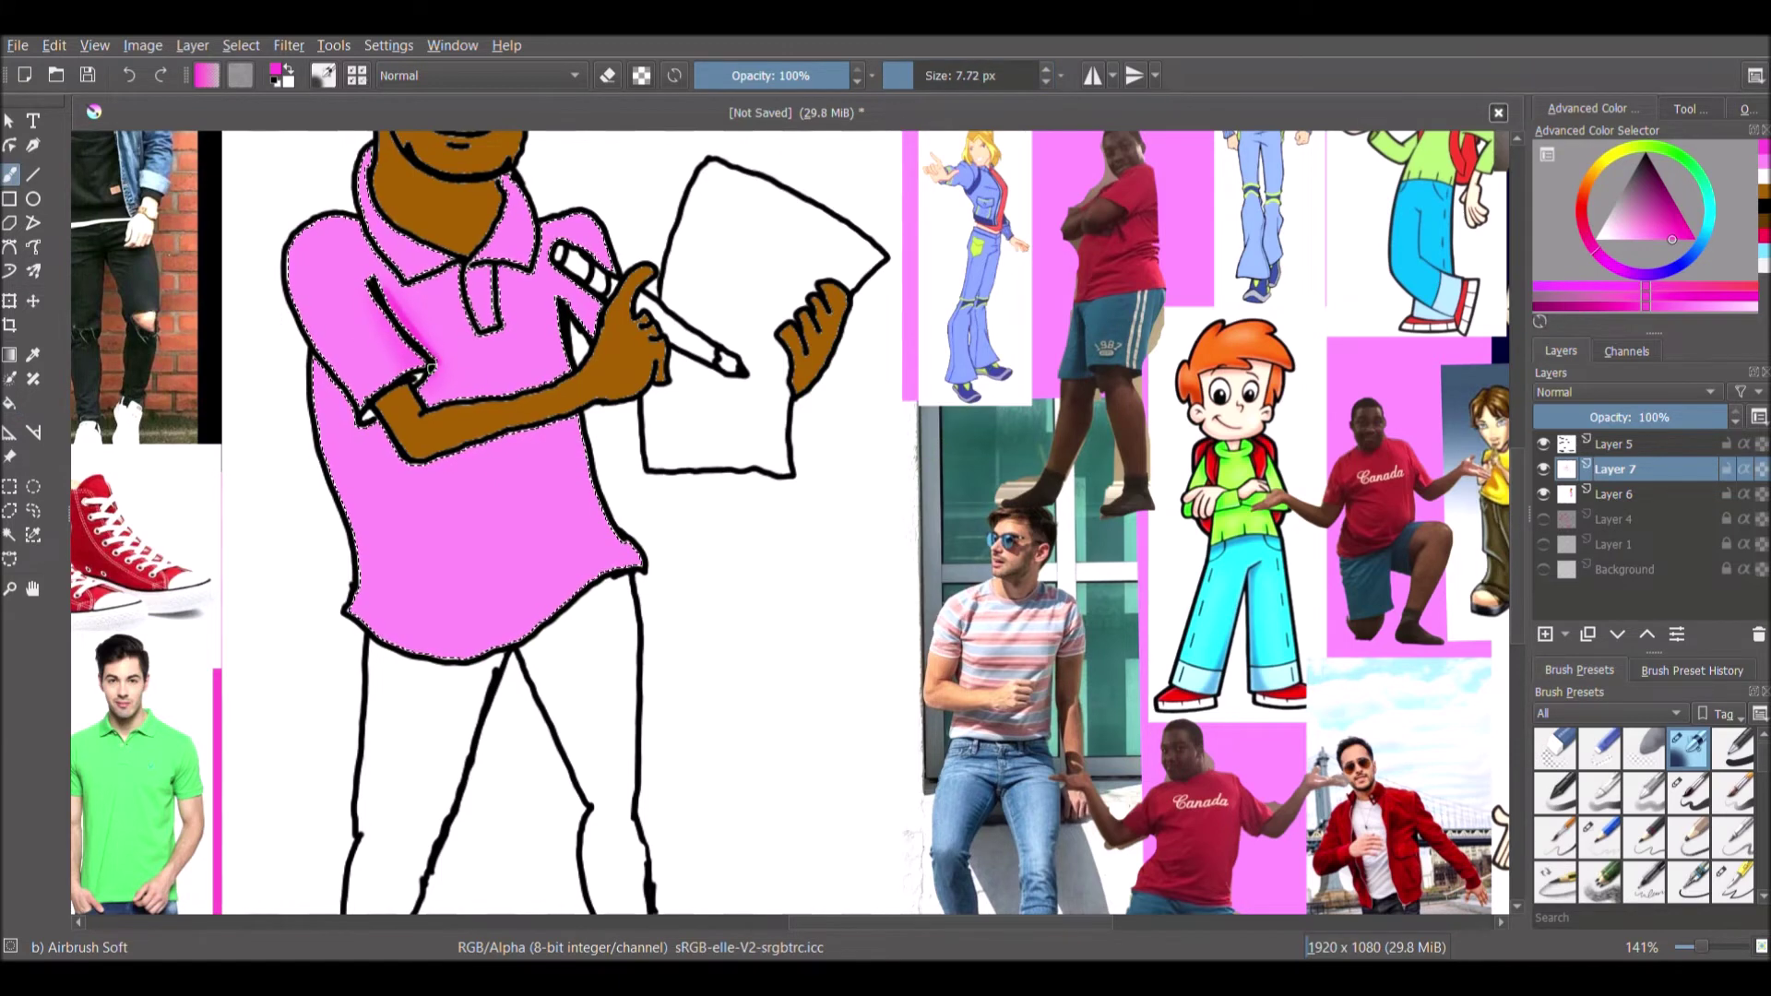
left_click_drag(799, 76, 772, 76)
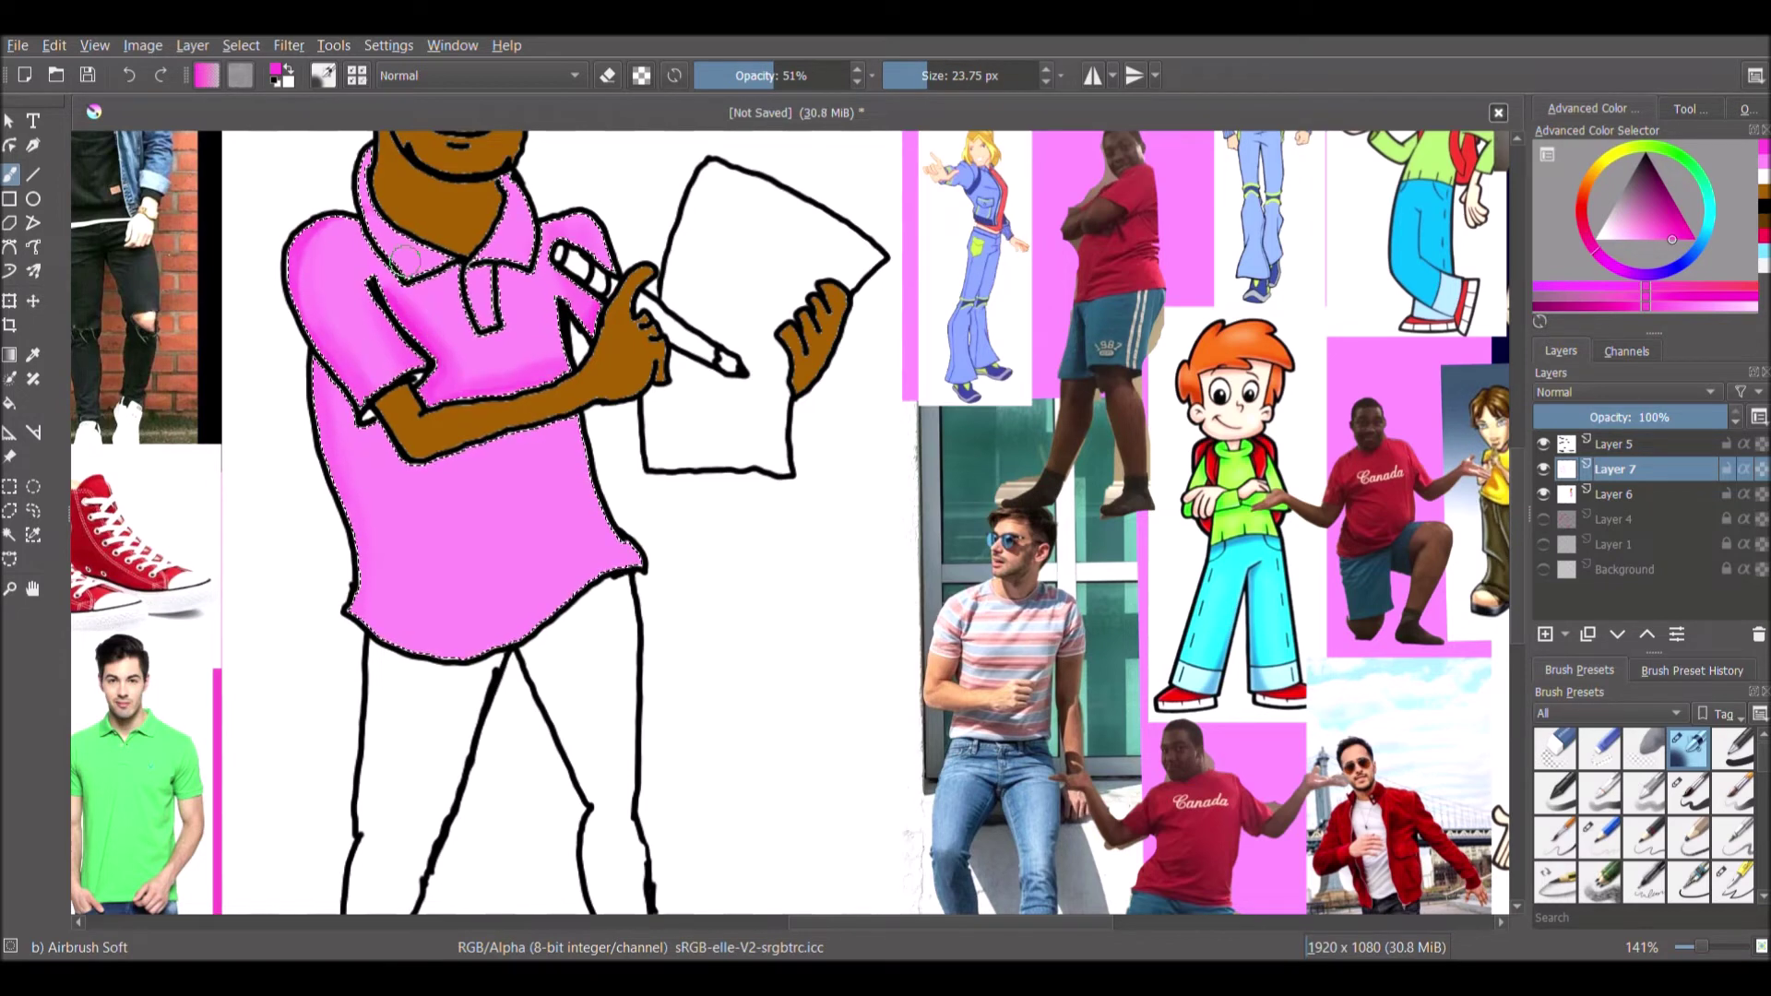
Hide the shading layer and paint cyan vertical stripes down the shirt's side on Layer 6 with a 7.72 px Basic-5 Size brush
left_click_drag(1517, 498, 1517, 478)
left_click(1708, 211)
left_click(1688, 794)
left_click(1619, 497)
left_click(1544, 468)
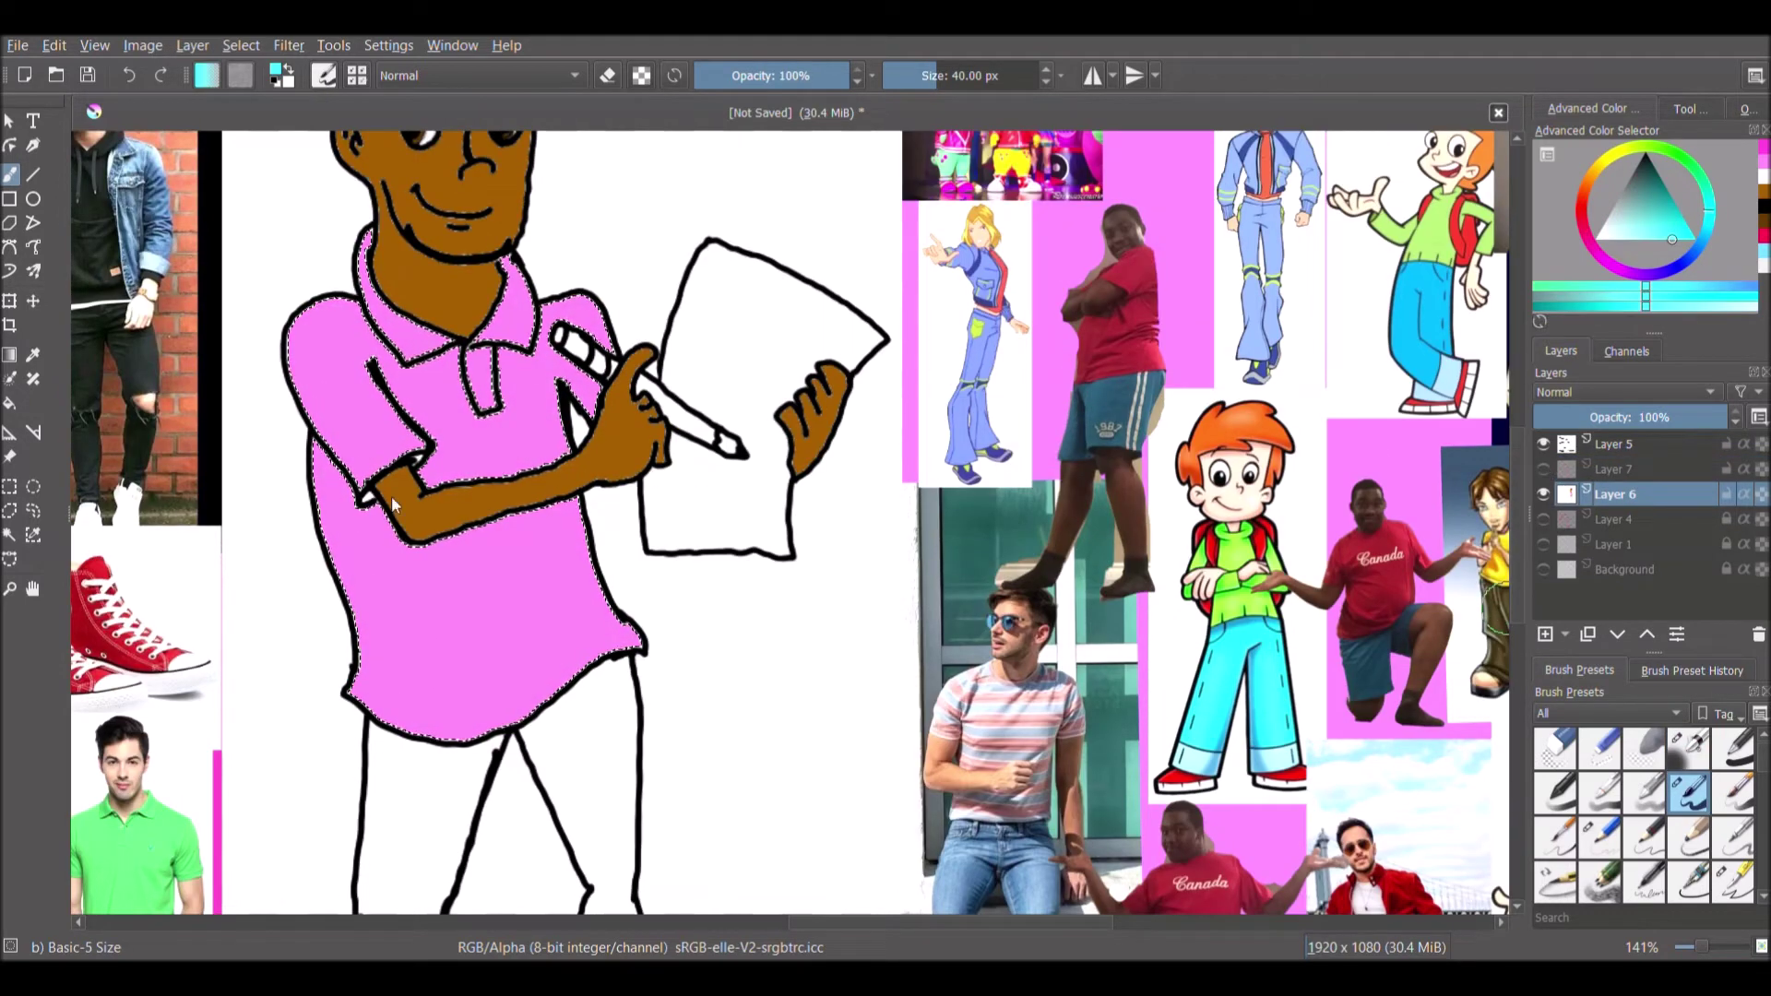
left_click_drag(909, 77, 913, 77)
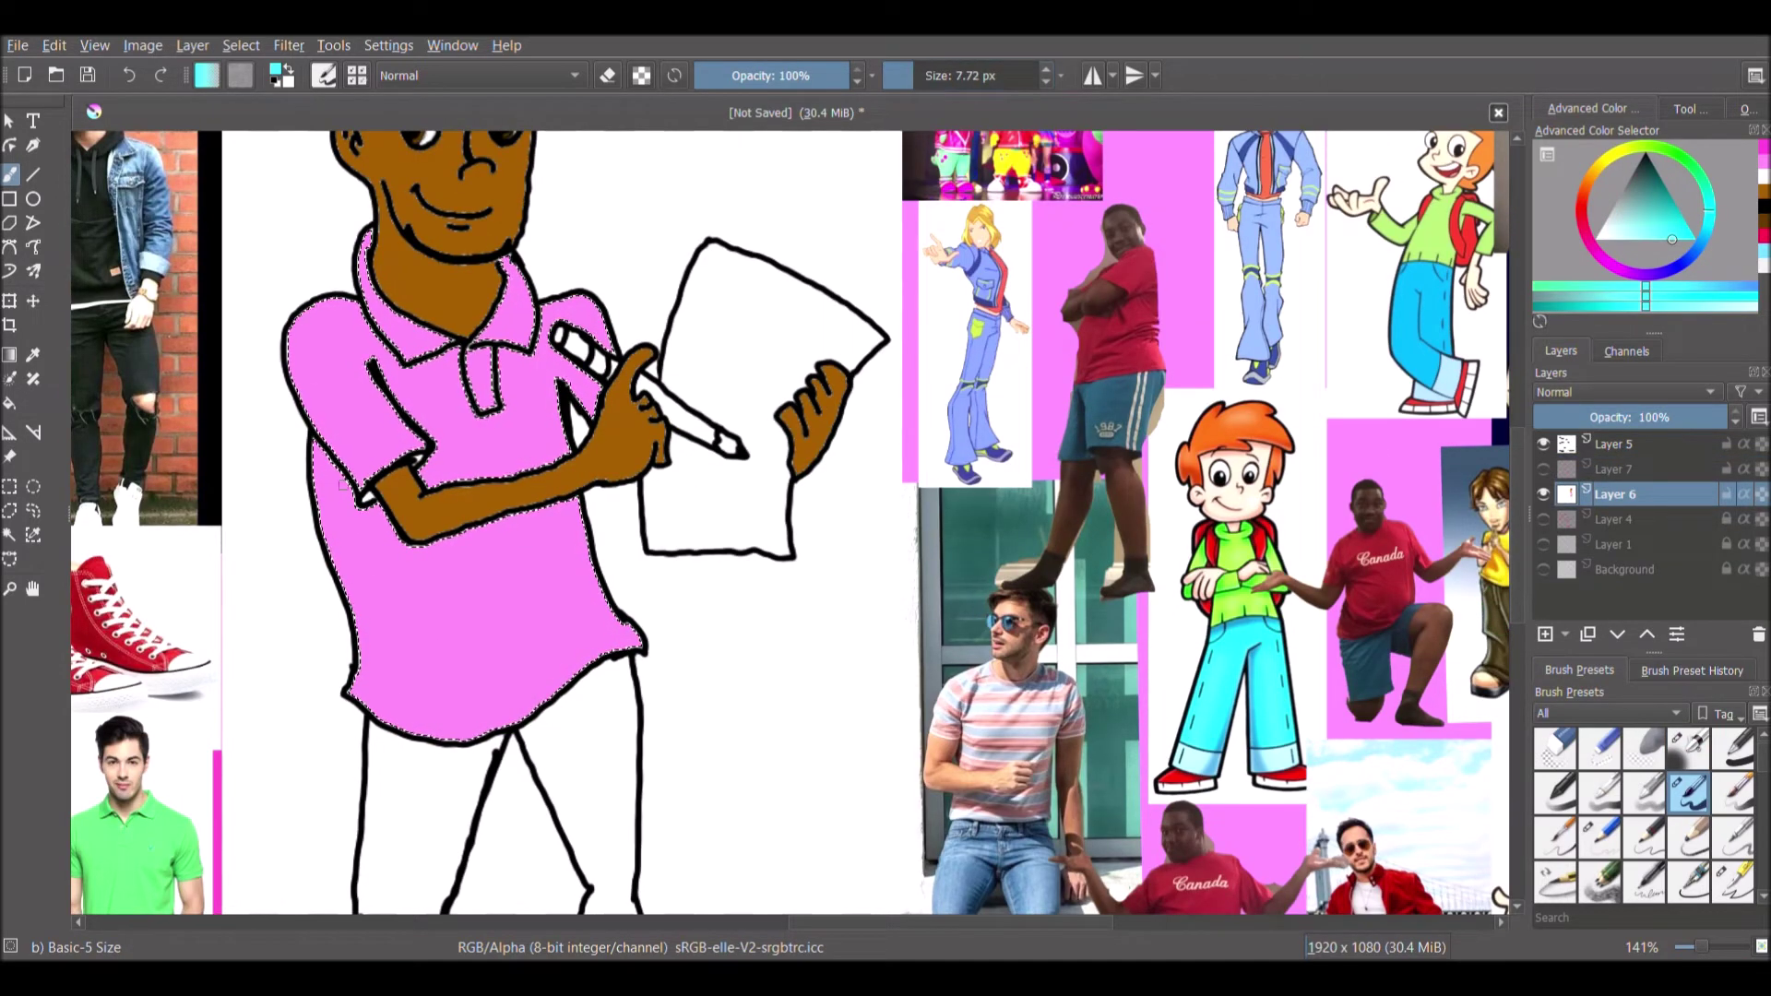
mouse_move(371, 611)
left_mouse_down()
mouse_move(397, 721)
mouse_move(328, 523)
left_mouse_up()
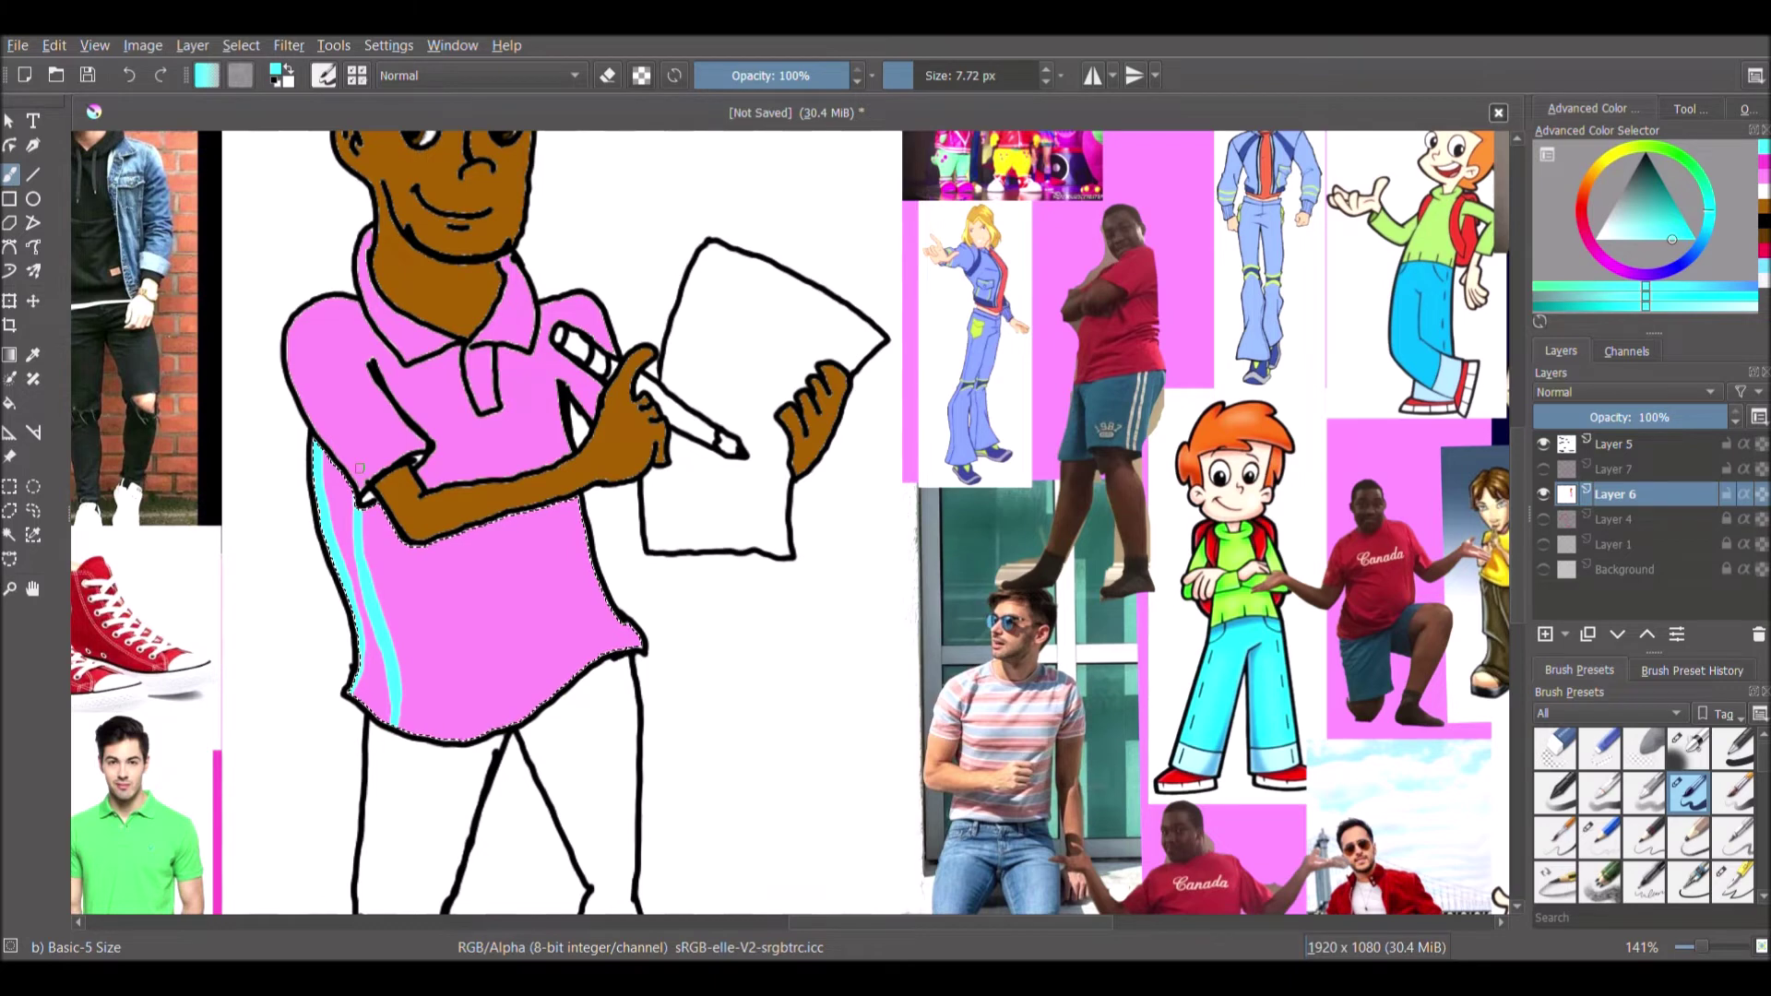
Choose bright yellow, select the shirt's upper part, and add a letter J over the chest with the Text tool
left_click(10, 535)
left_click(1607, 158)
left_click(1695, 240)
left_click(10, 175)
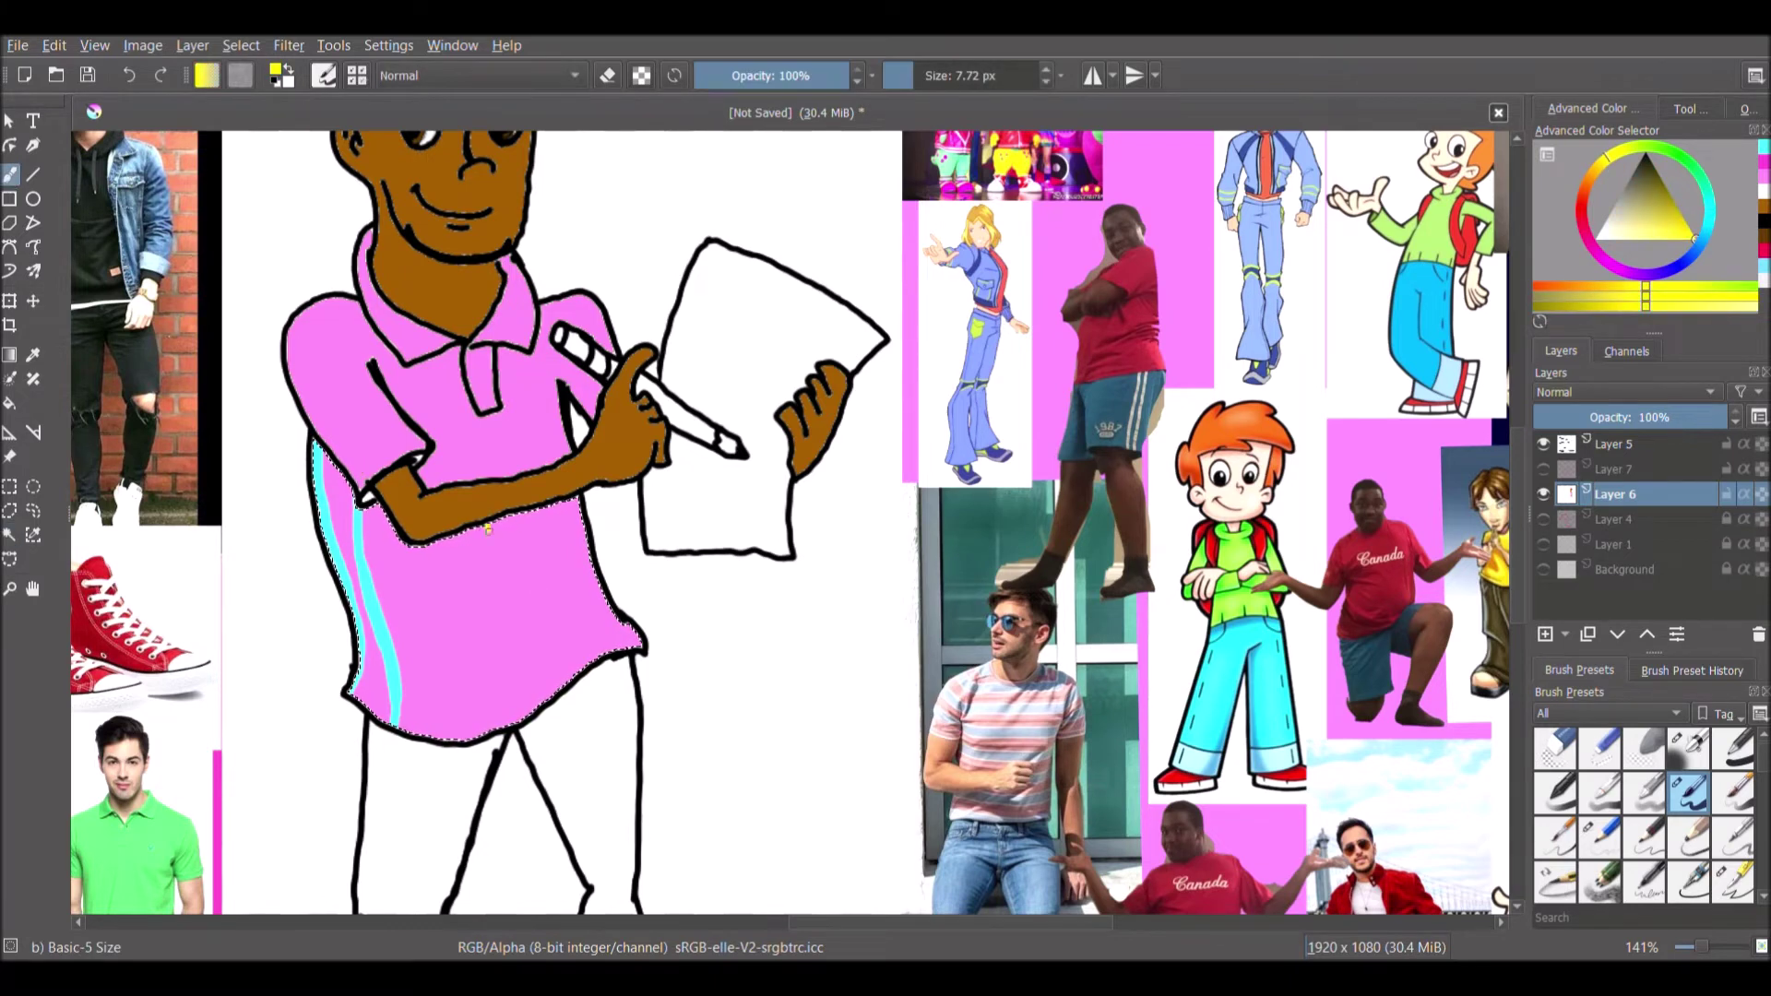
left_click(13, 537)
left_click(520, 406)
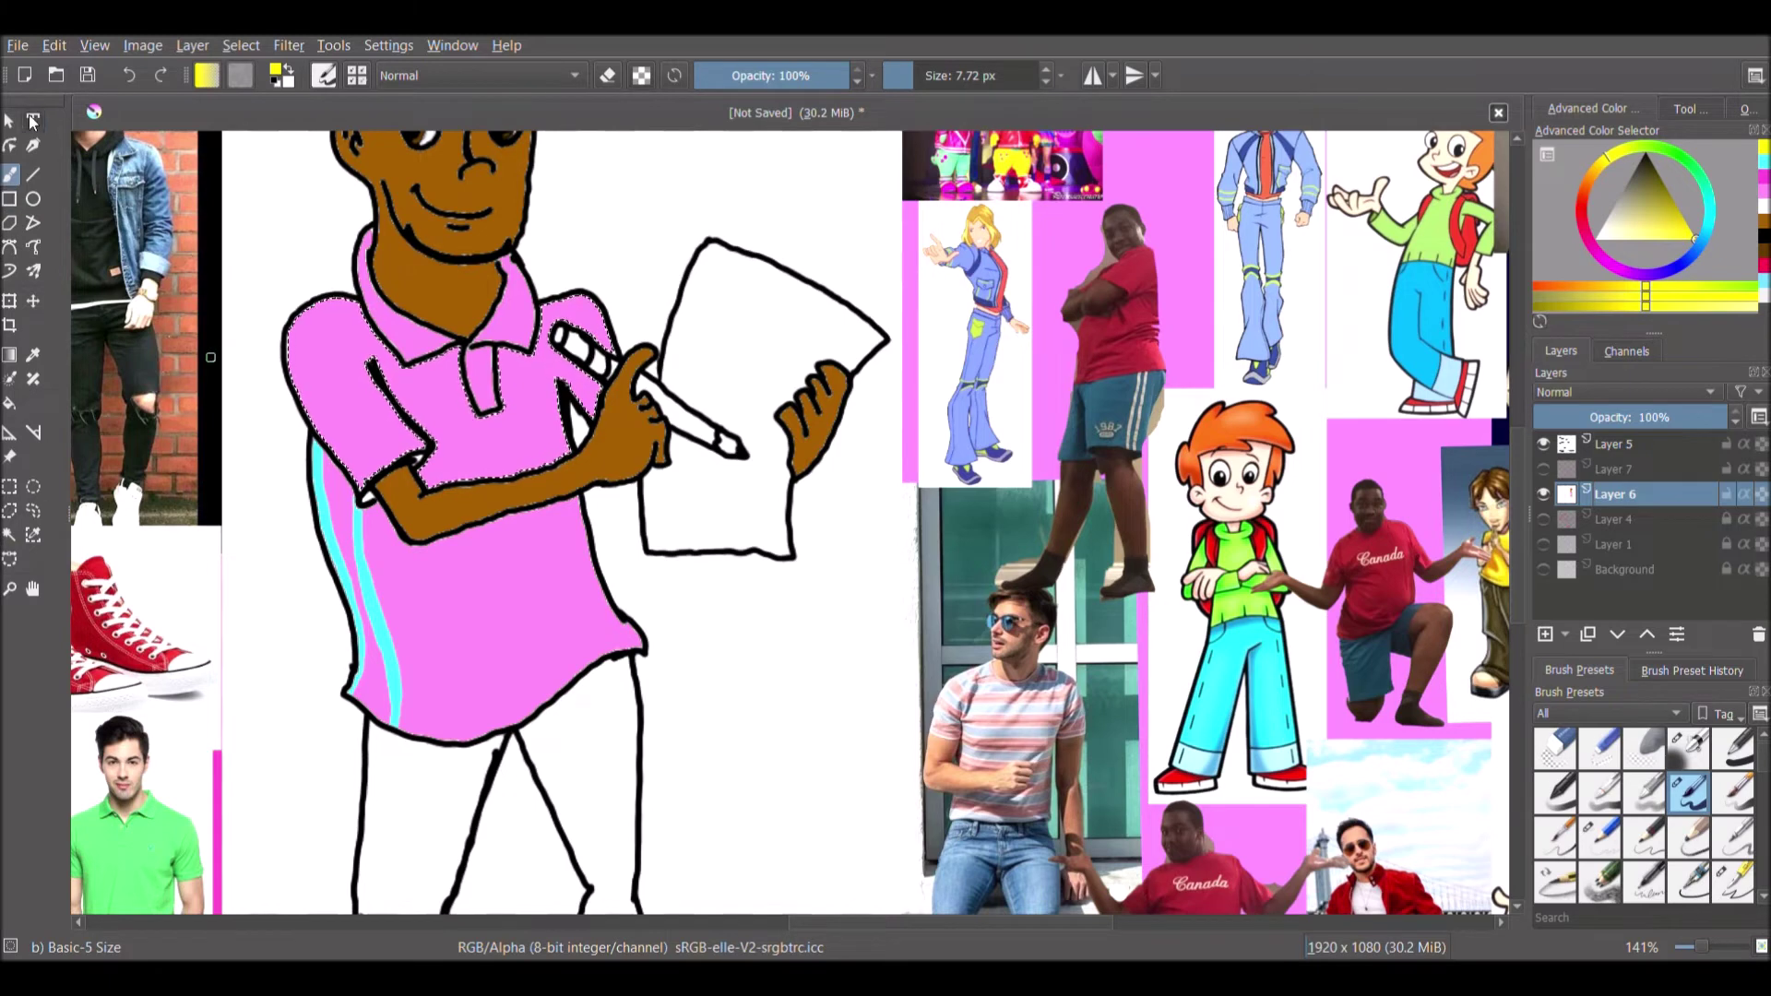
left_click(33, 121)
left_click_drag(555, 437, 557, 444)
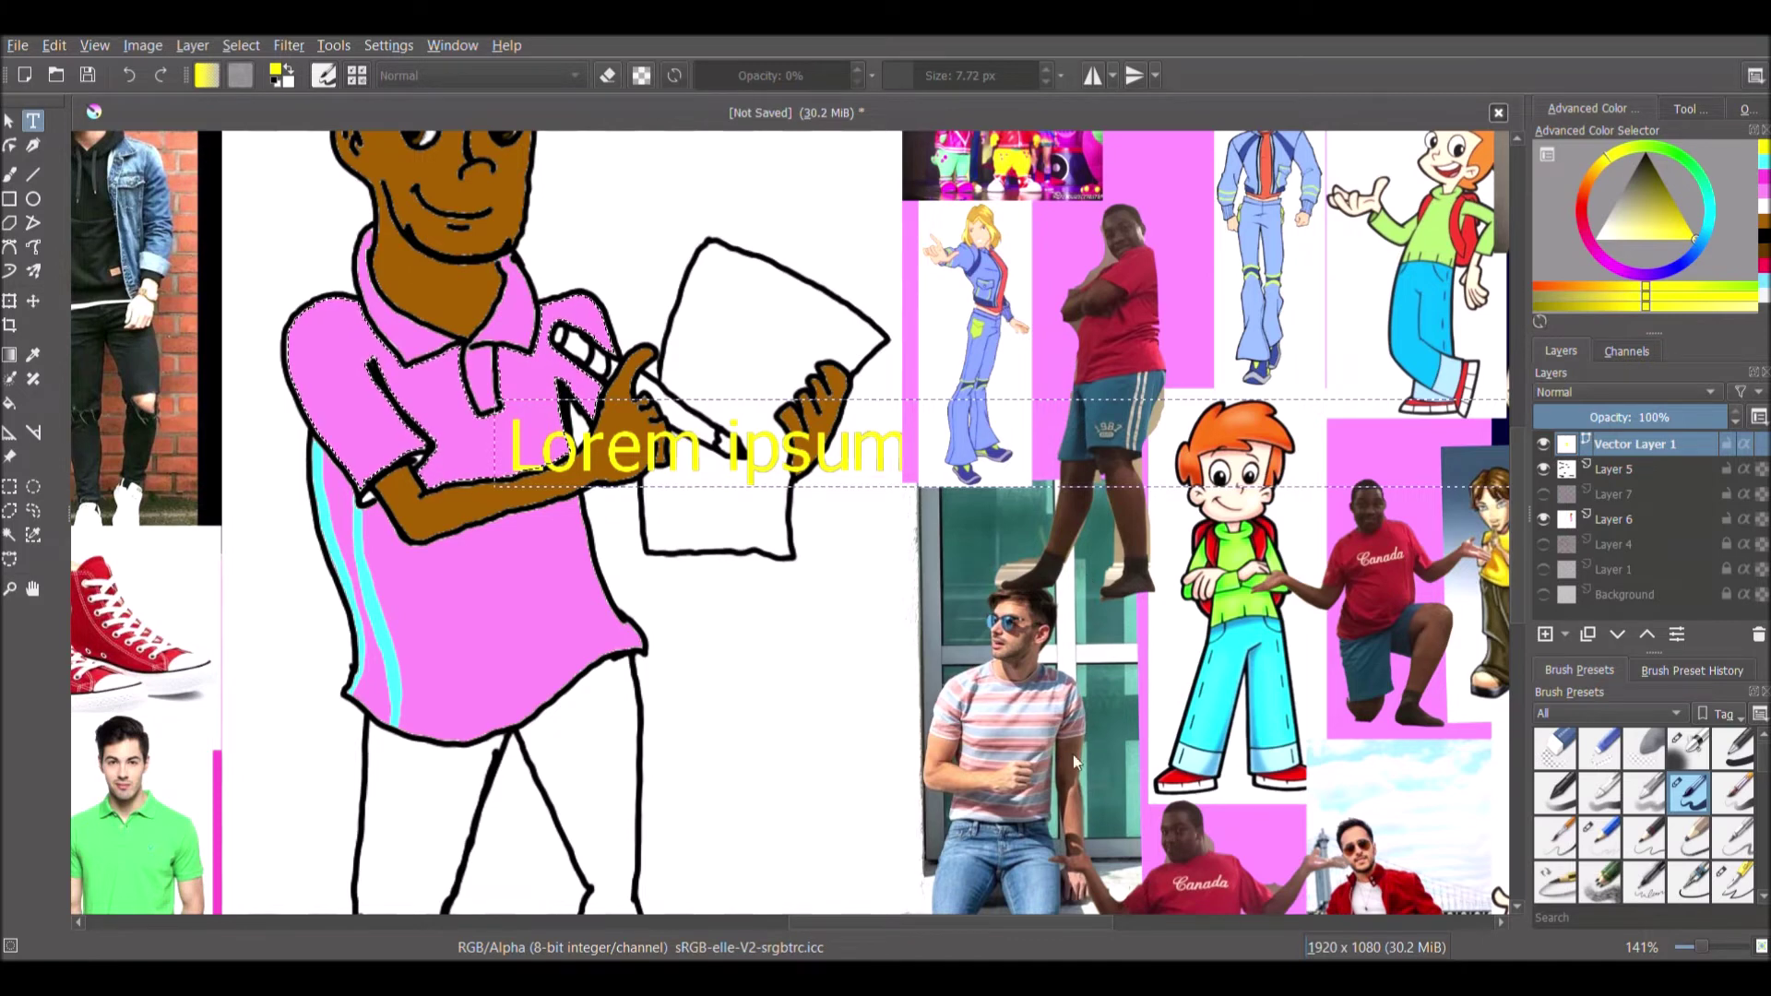
left_click(1207, 954)
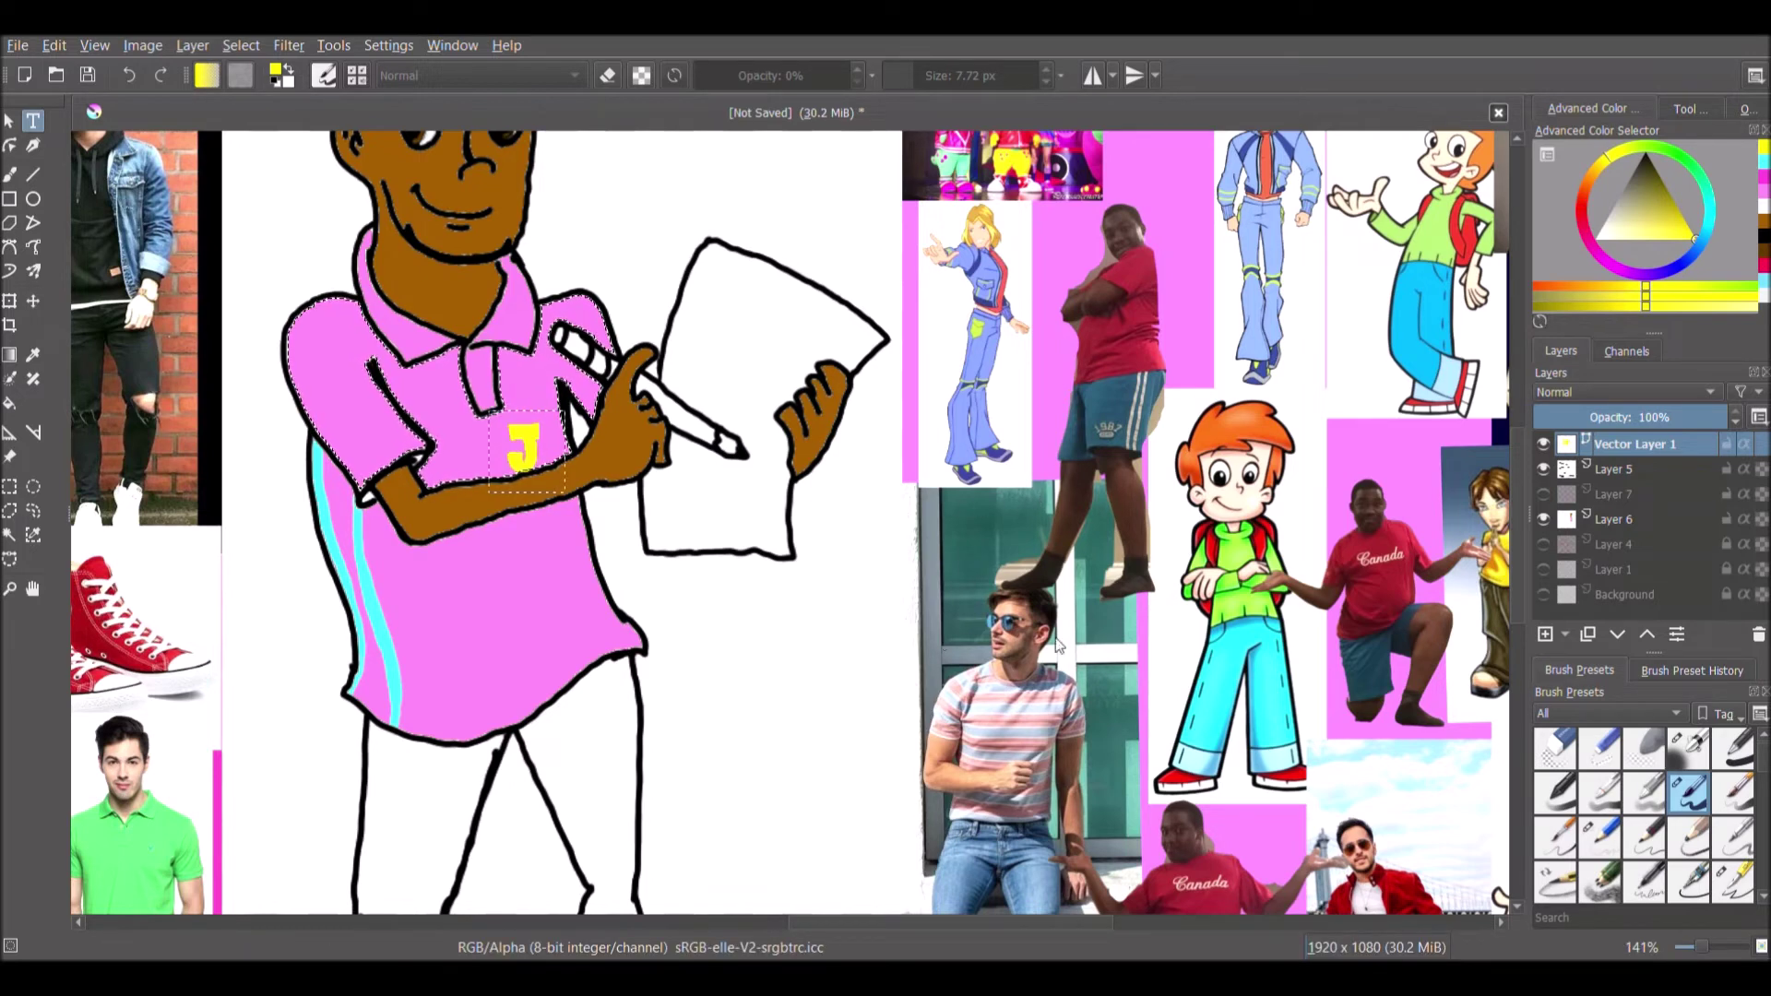
Move the yellow J up onto the shirt's chest beside the button placket
left_click(9, 121)
left_click_drag(530, 450, 543, 428)
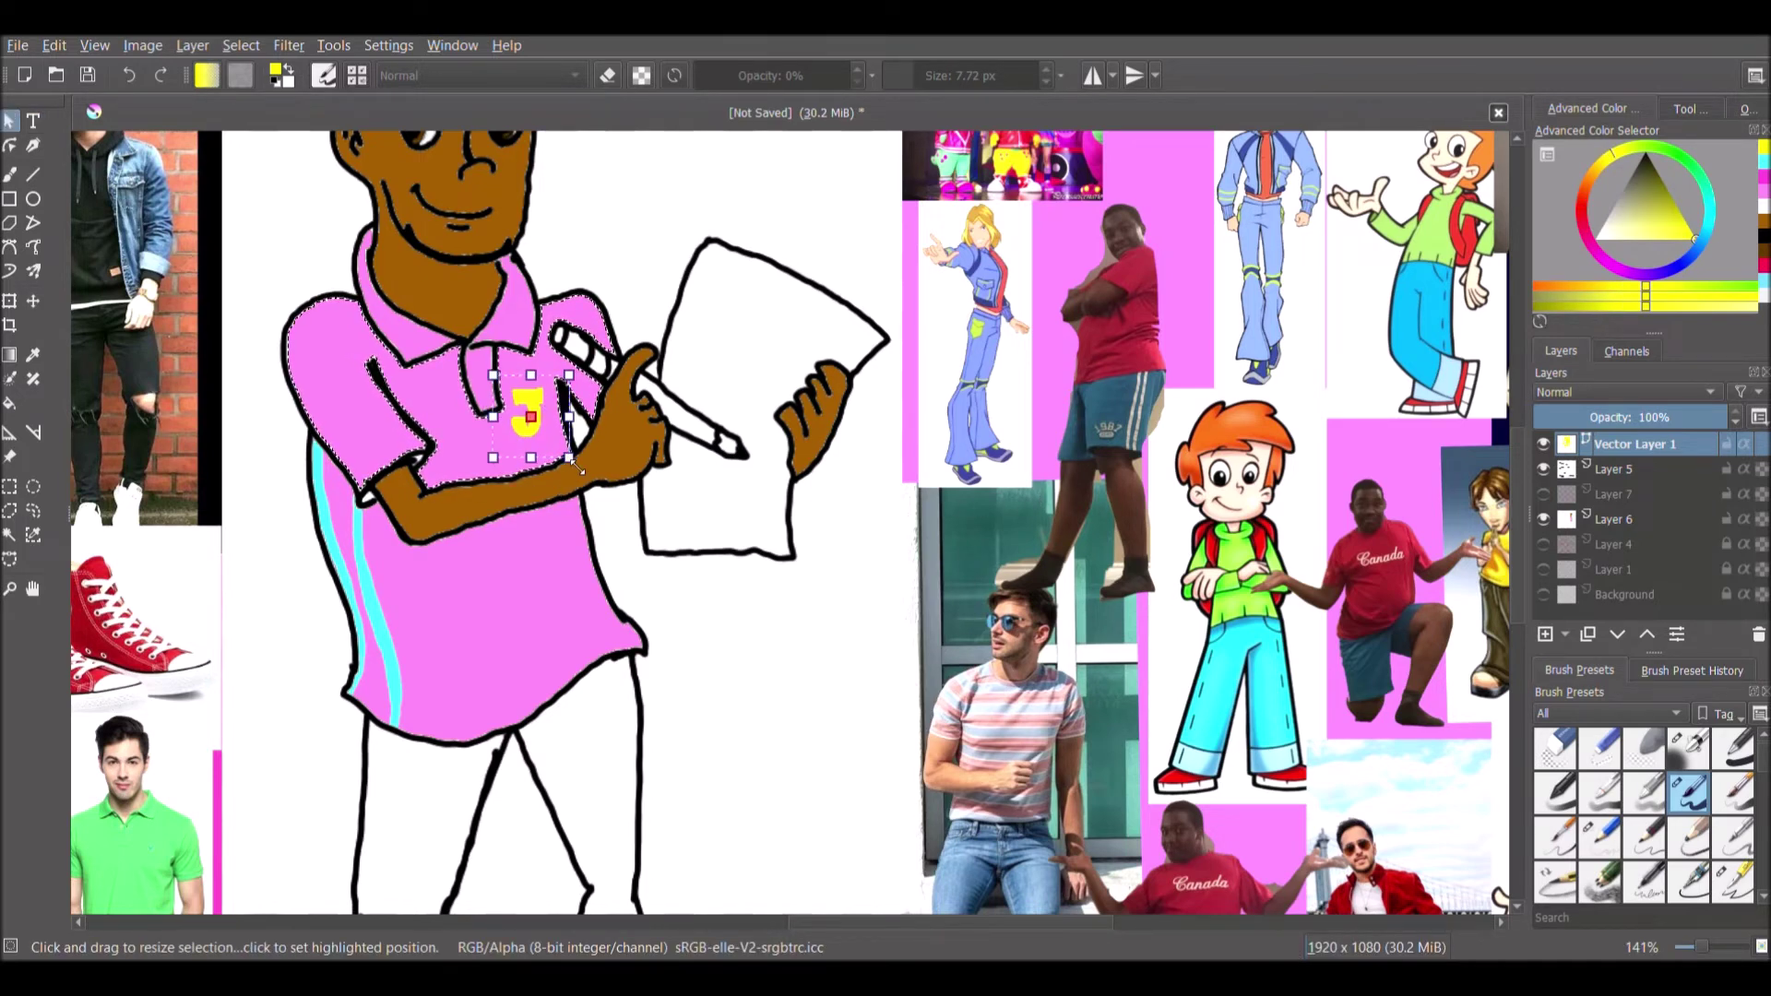
scroll(645, 545, "up", 3)
scroll(602, 535, "down", 3)
key("Return")
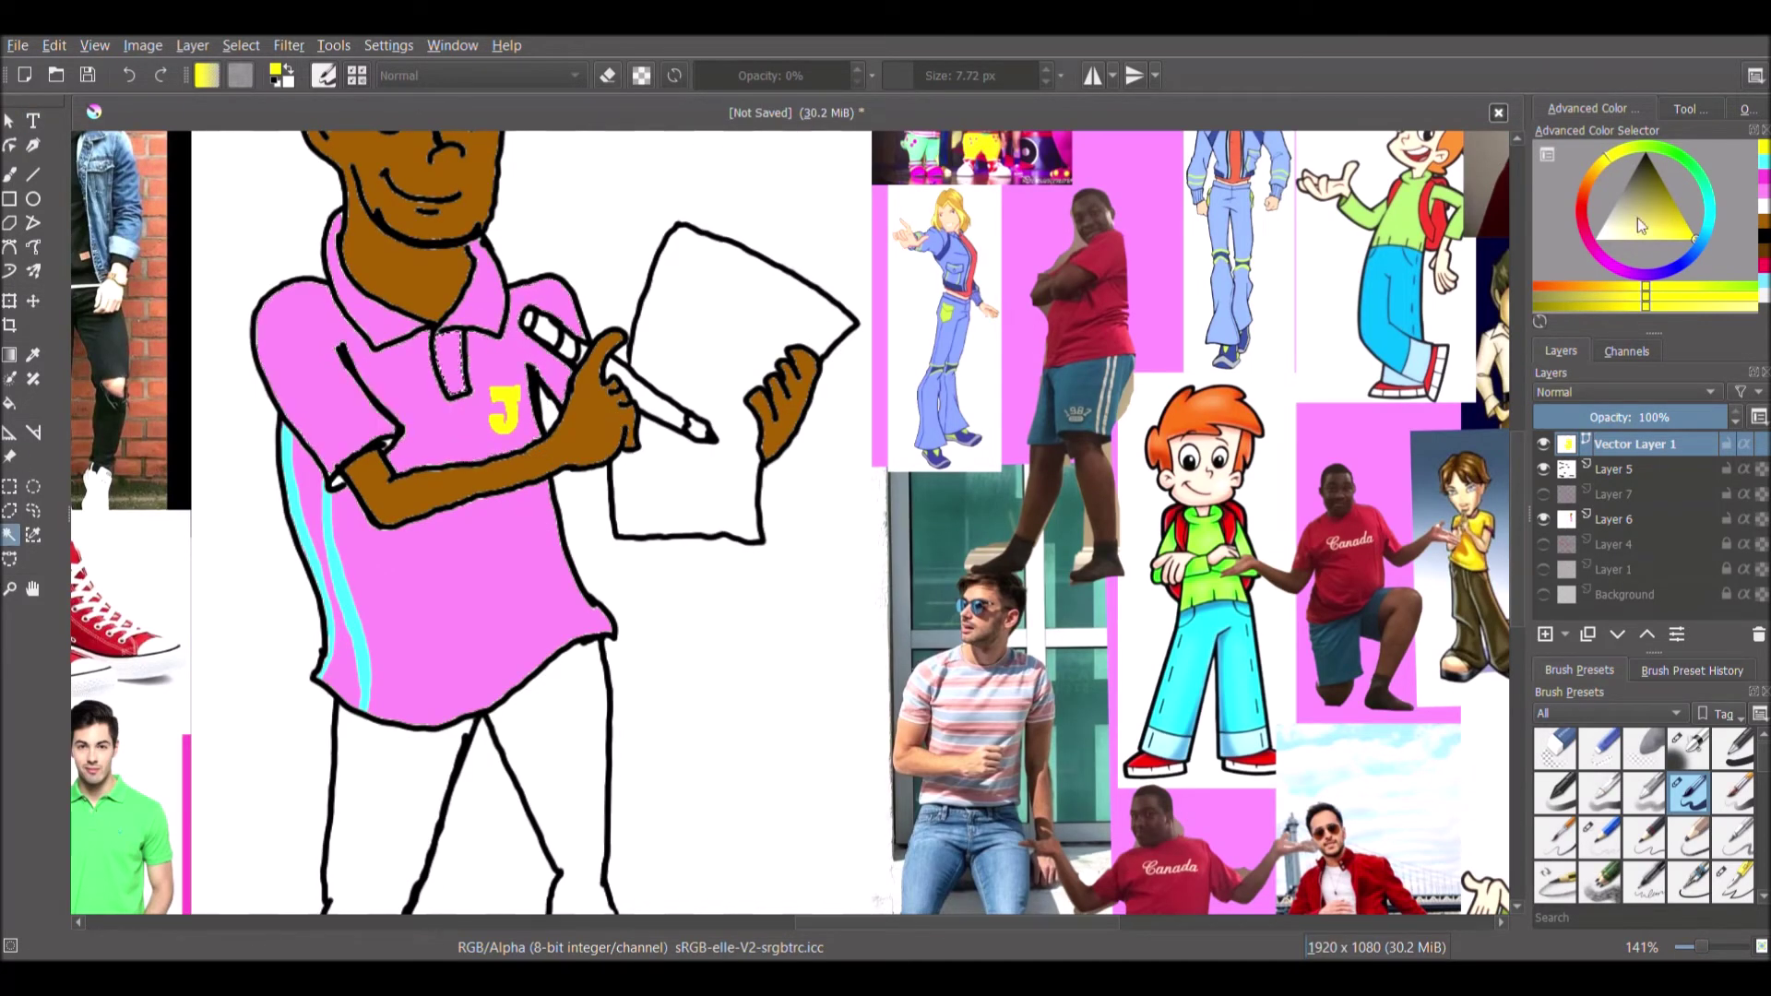
Paint two dark pink buttons on the shirt's placket on Layer 6 with the Basic-5 Size brush at 7.72 px
left_click(1591, 261)
key("b")
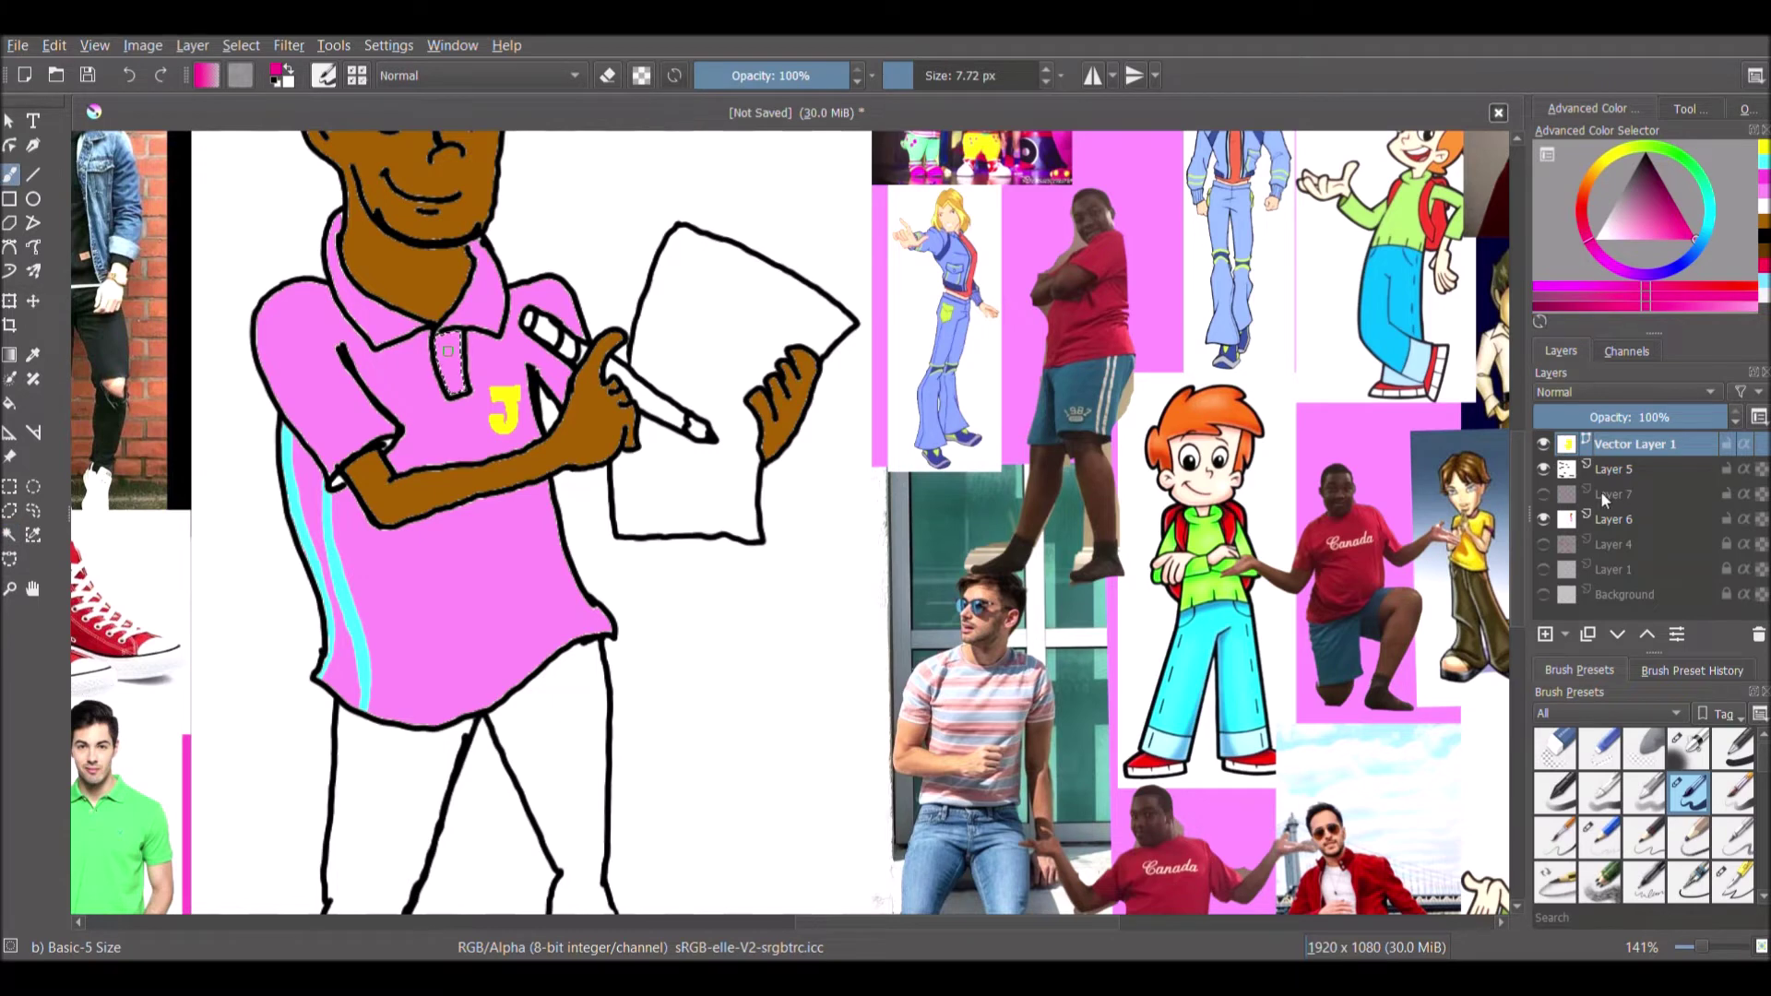
left_click(1616, 519)
left_click(448, 349)
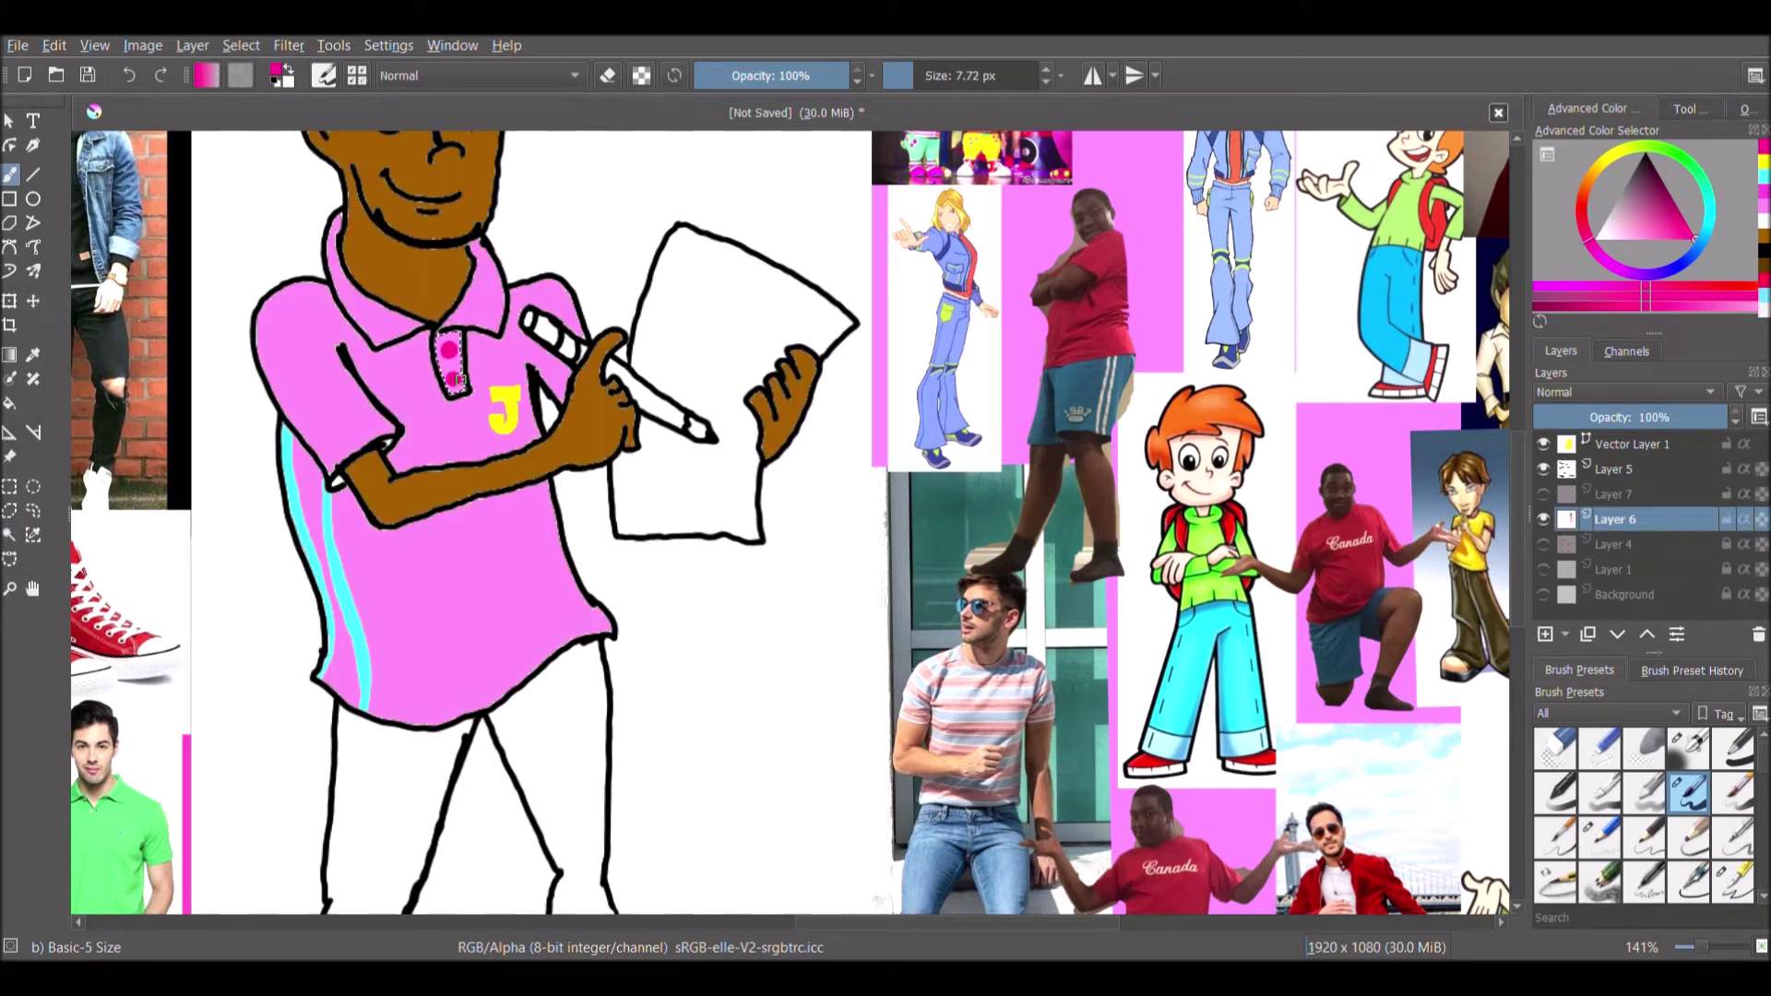
Select the sheet of paper in the character's hand and fill it with white on Layer 6
left_click(11, 537)
left_click(708, 489)
left_click(1595, 240)
left_click(10, 404)
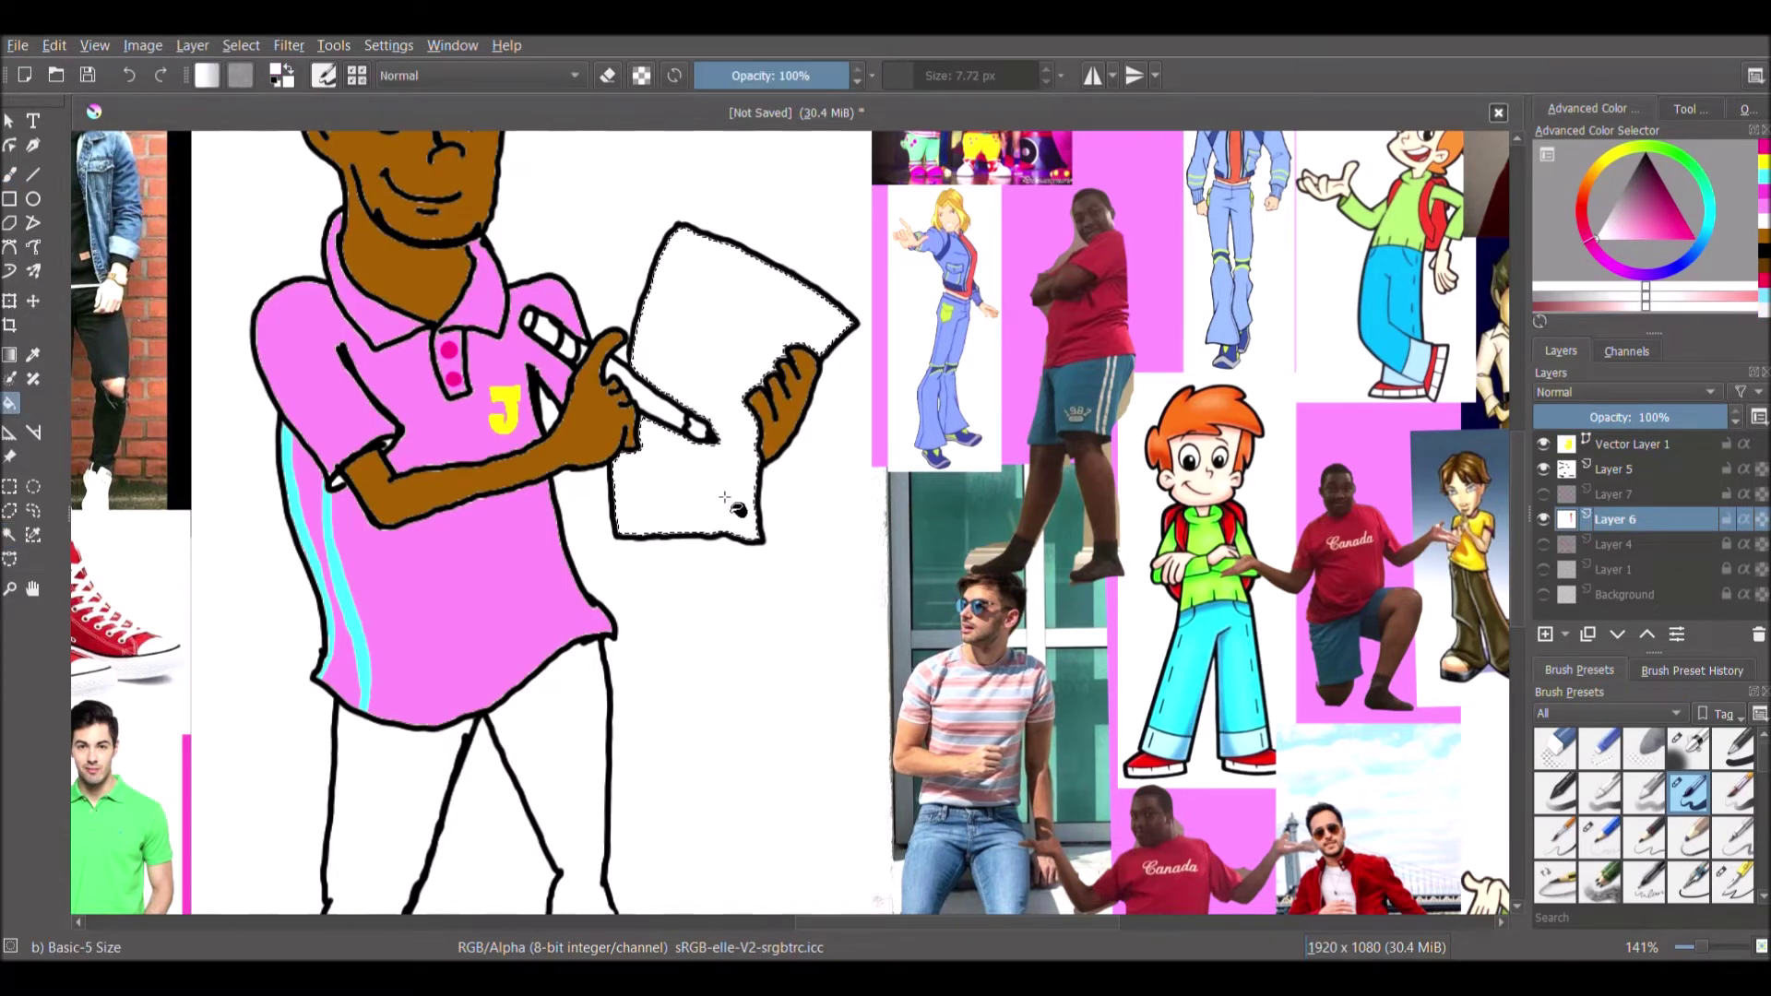
left_click(718, 496)
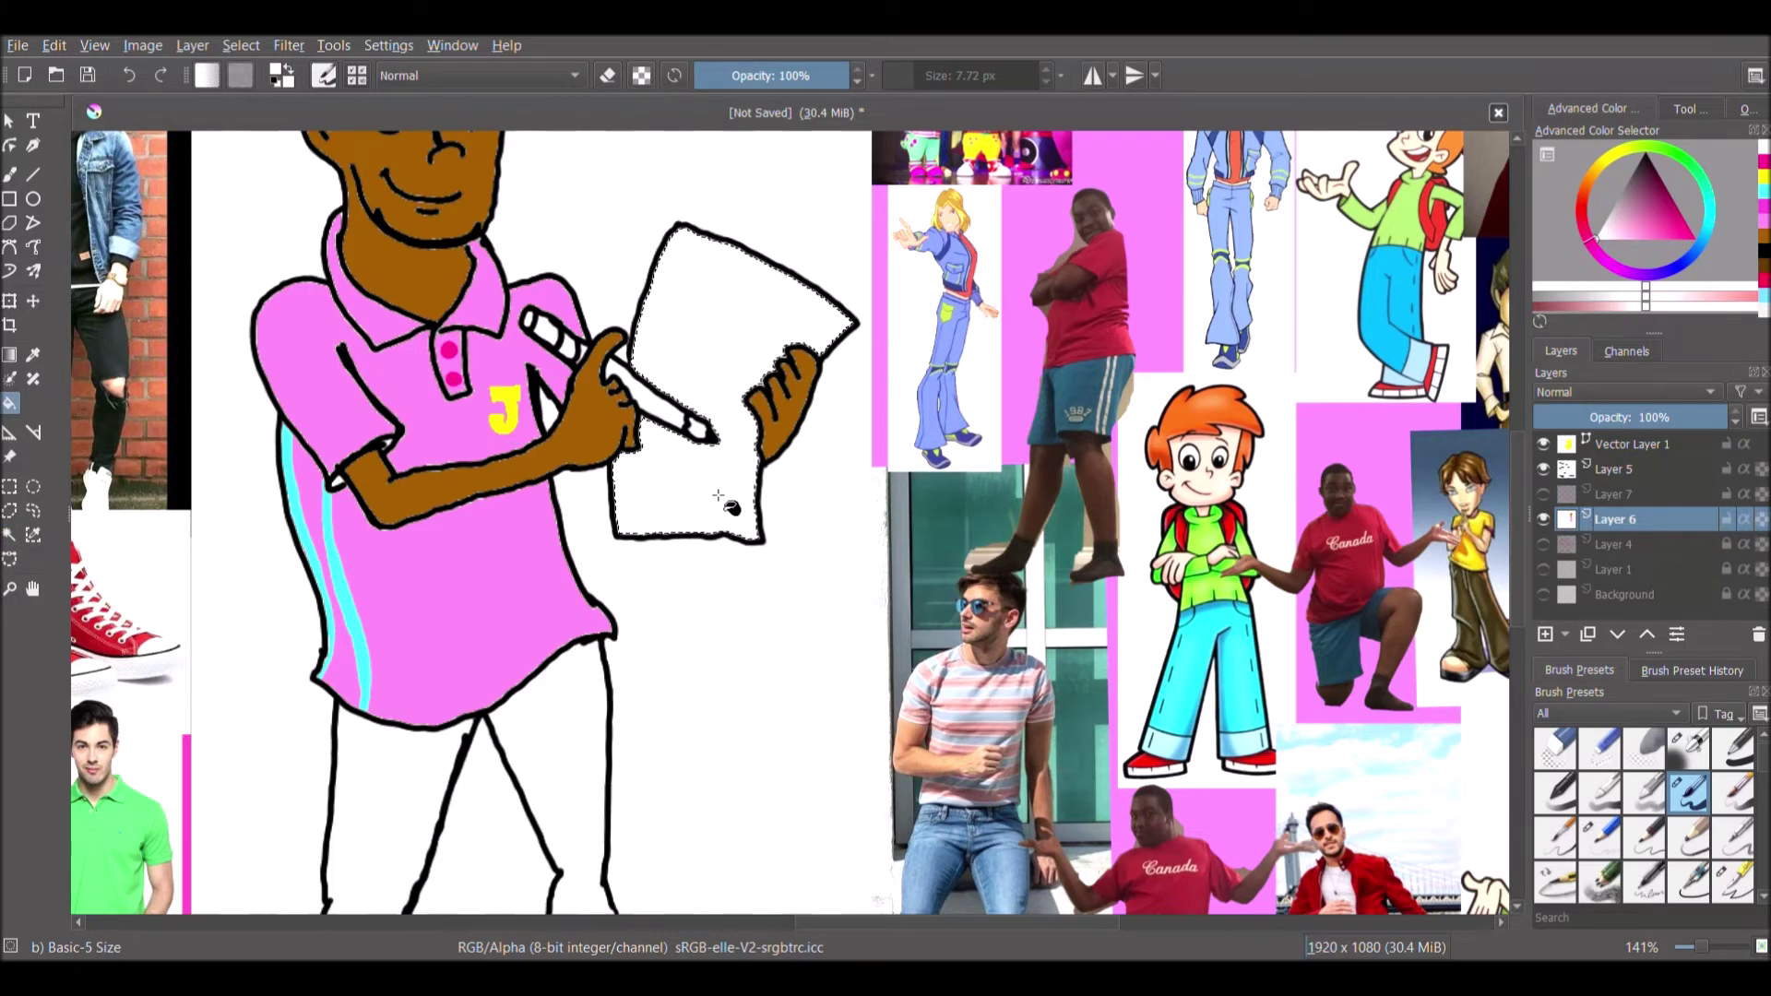
Select the pencil's shaft on both sides of the fingers and color it light pink on Layer 6
left_click(10, 535)
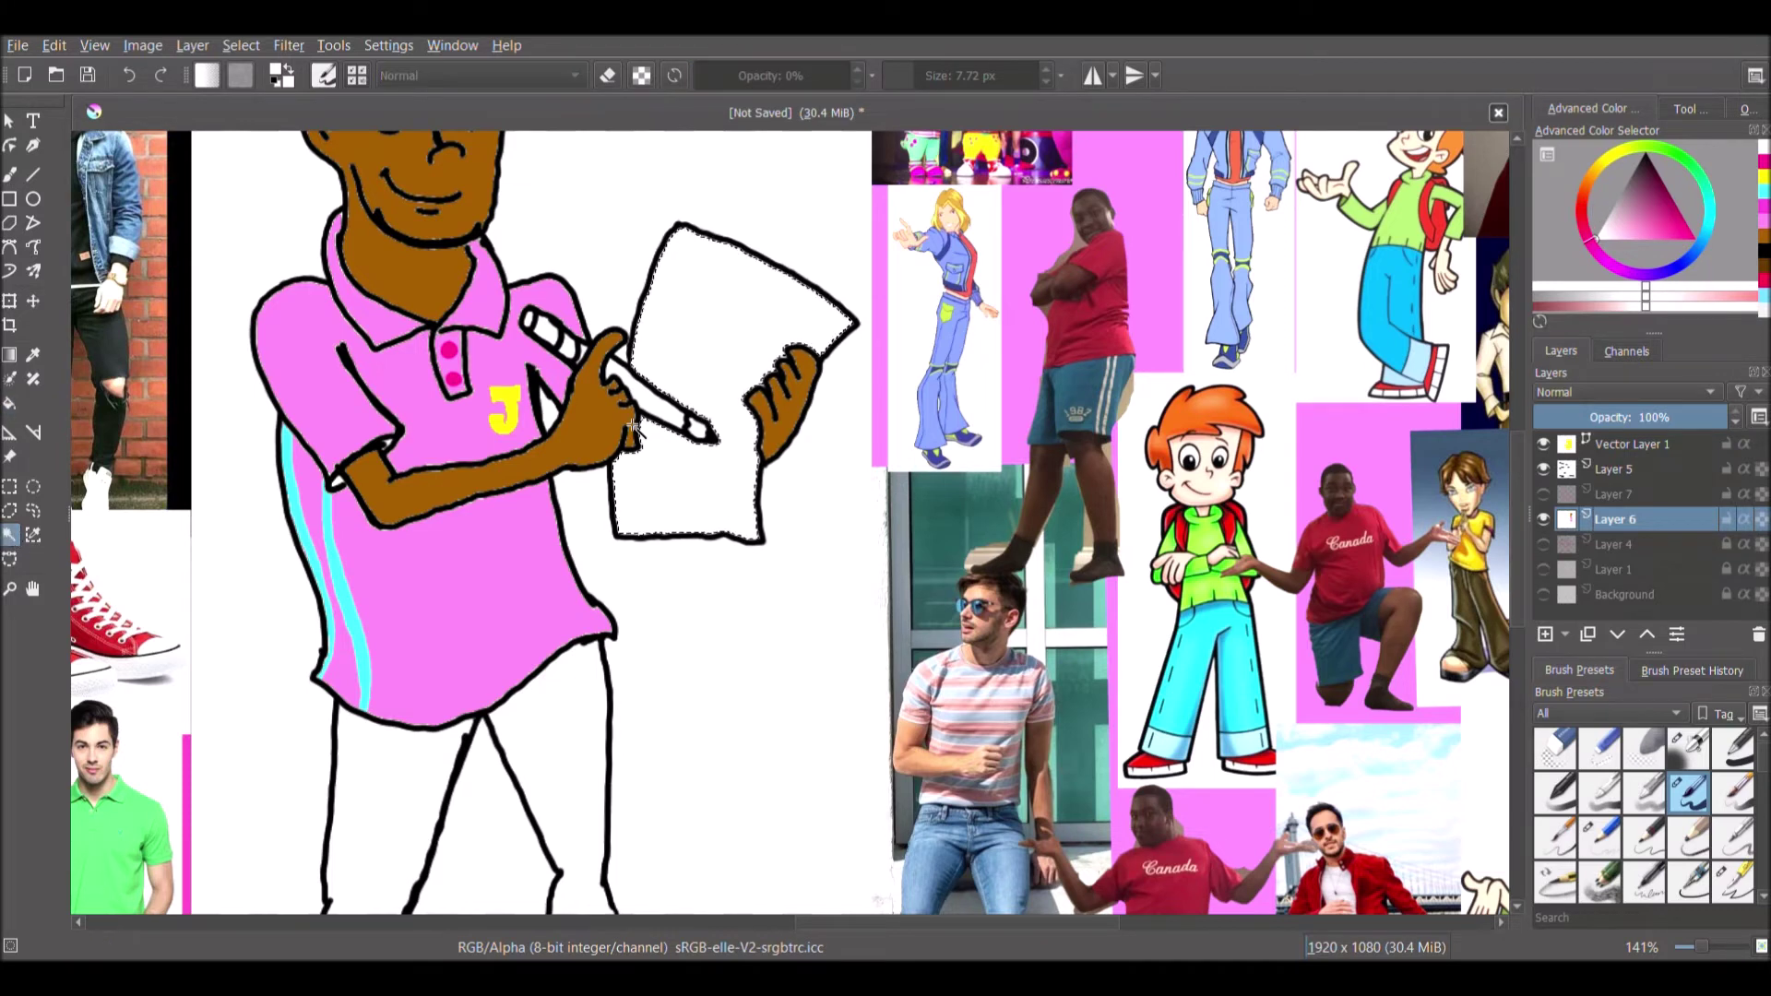
scroll(616, 358, "up", 5)
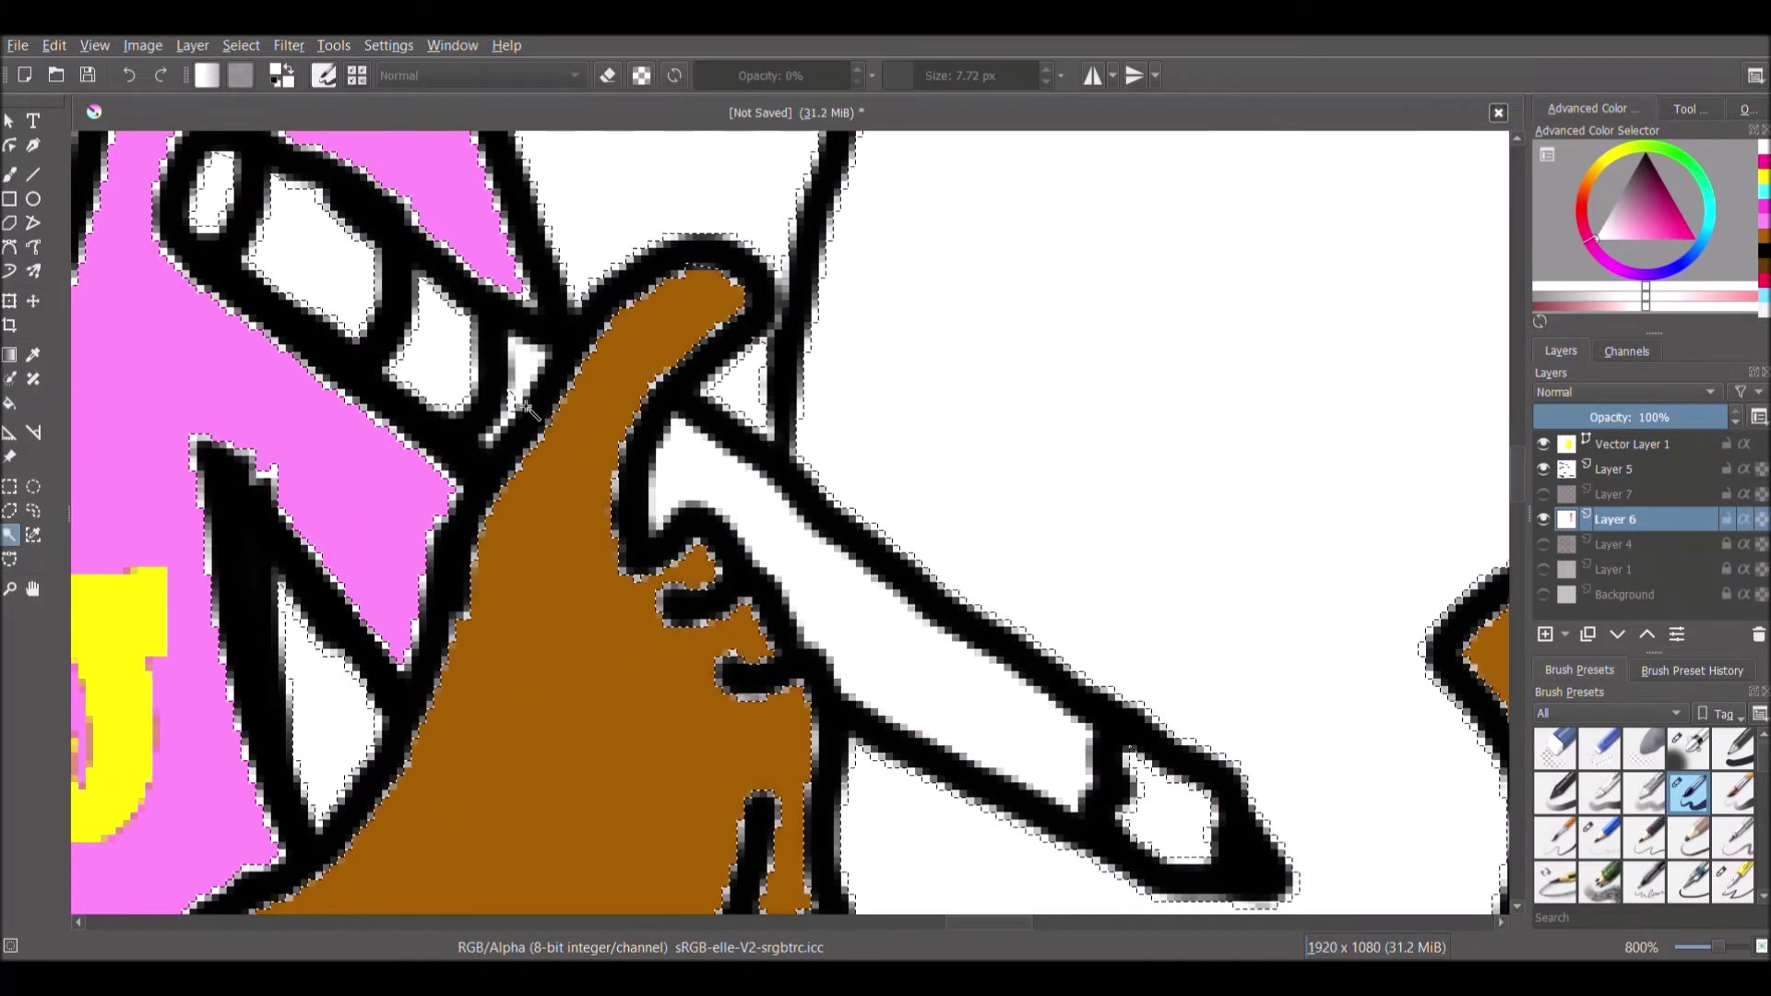
left_click(542, 455)
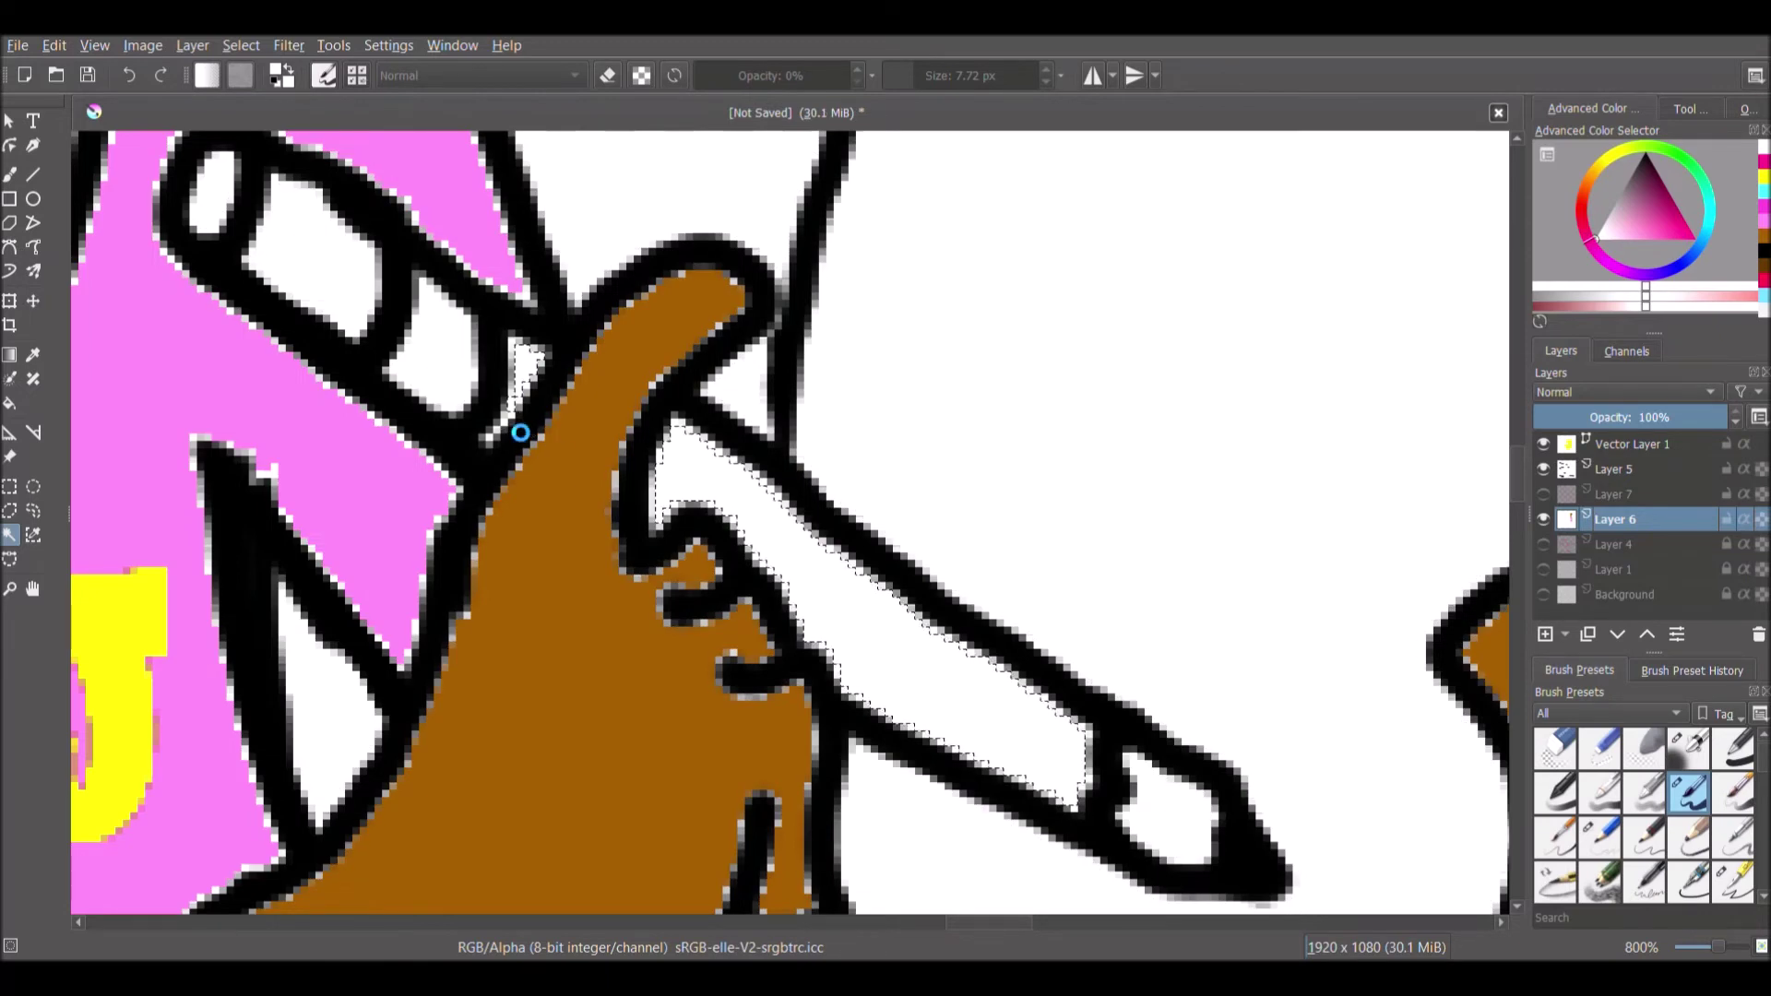
key("ctrl+z")
left_click(1624, 151)
mouse_move(1674, 225)
left_mouse_down()
mouse_move(1695, 213)
mouse_move(1616, 315)
left_mouse_up()
left_click(1645, 239)
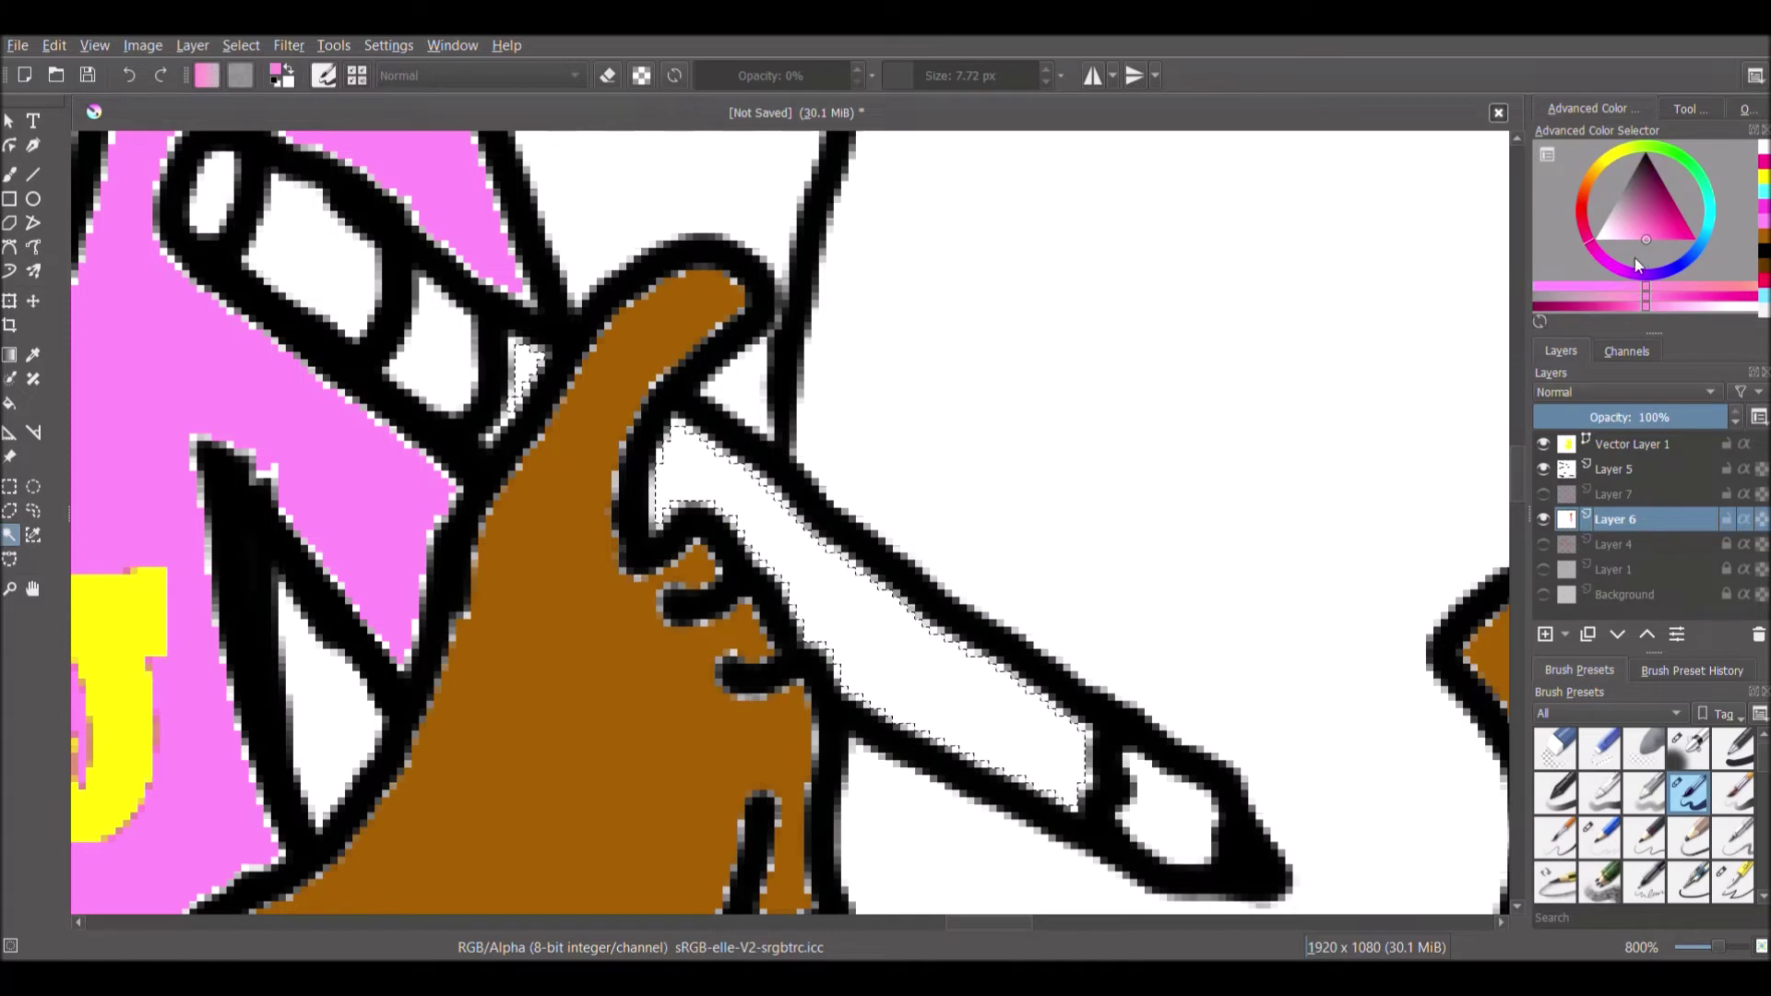
left_click(11, 404)
left_click(11, 175)
mouse_move(886, 517)
left_mouse_down()
mouse_move(713, 608)
mouse_move(1010, 743)
left_mouse_up()
Try to shade the pencil's shaft in dark magenta with the Basic-5 Size brush at 45% opacity
left_click(910, 76)
left_click_drag(1658, 224, 1674, 200)
left_click_drag(678, 431, 659, 519)
left_click_drag(784, 75, 764, 75)
left_click_drag(676, 491, 834, 646)
scroll(780, 588, "down", 5)
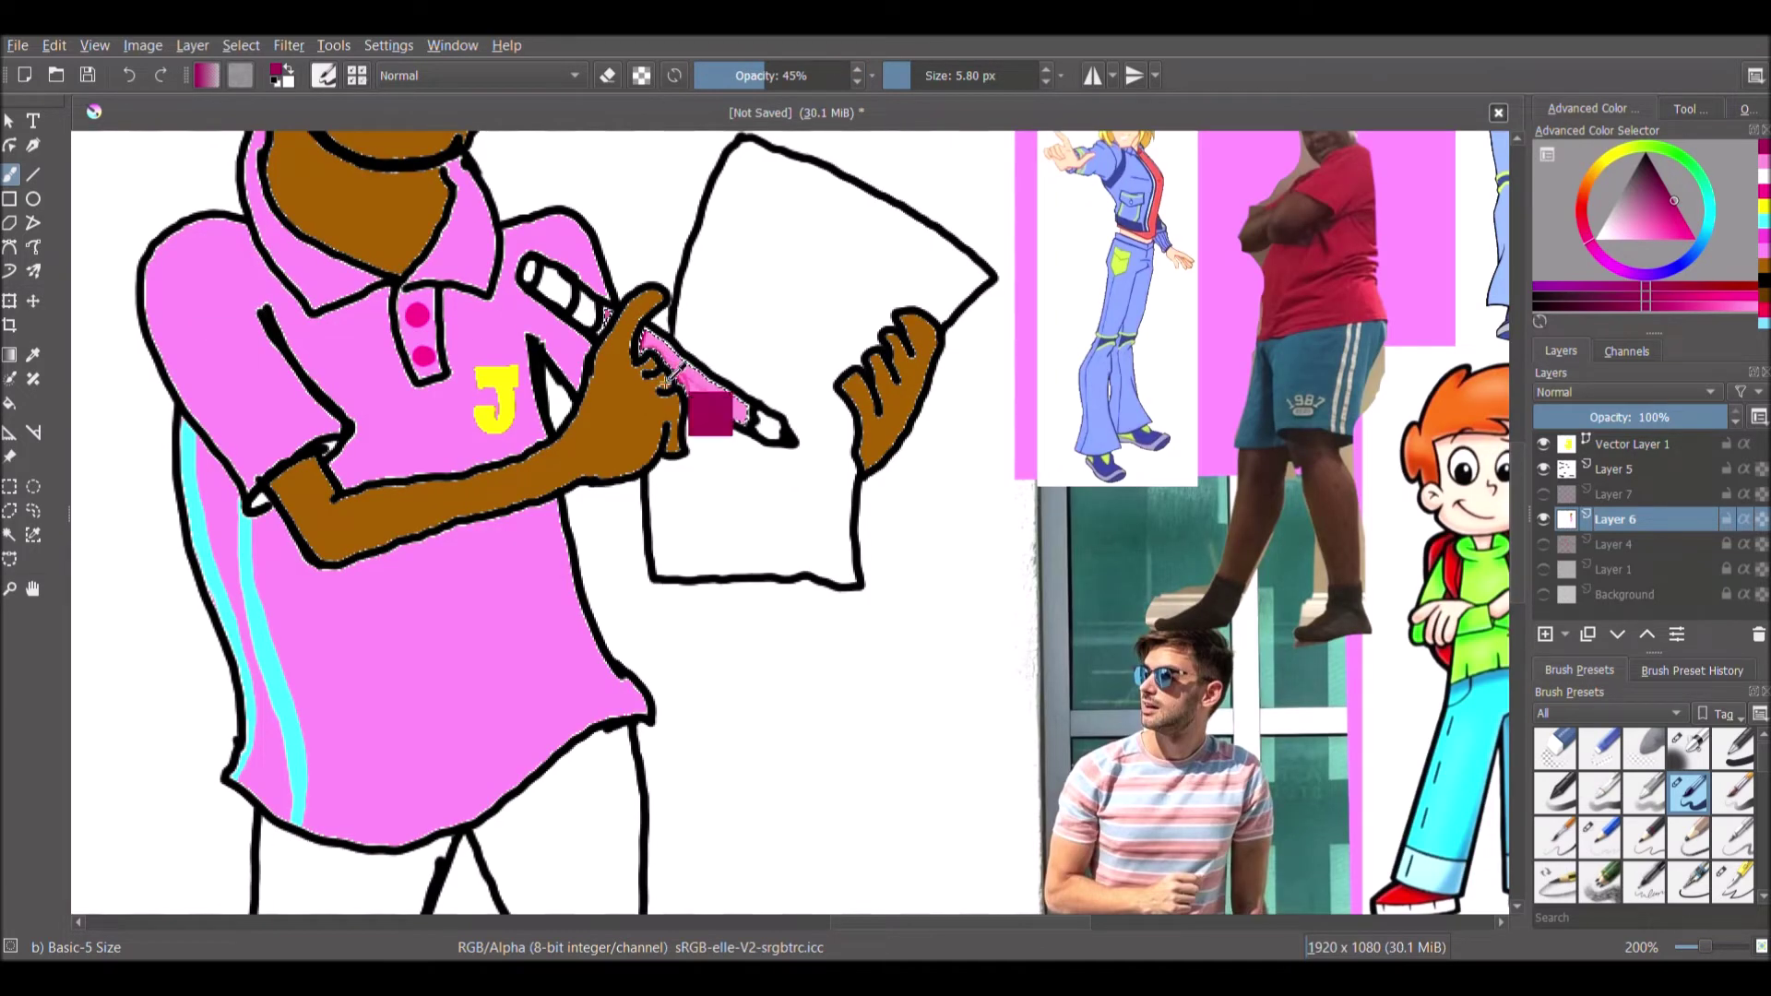
left_click(919, 78)
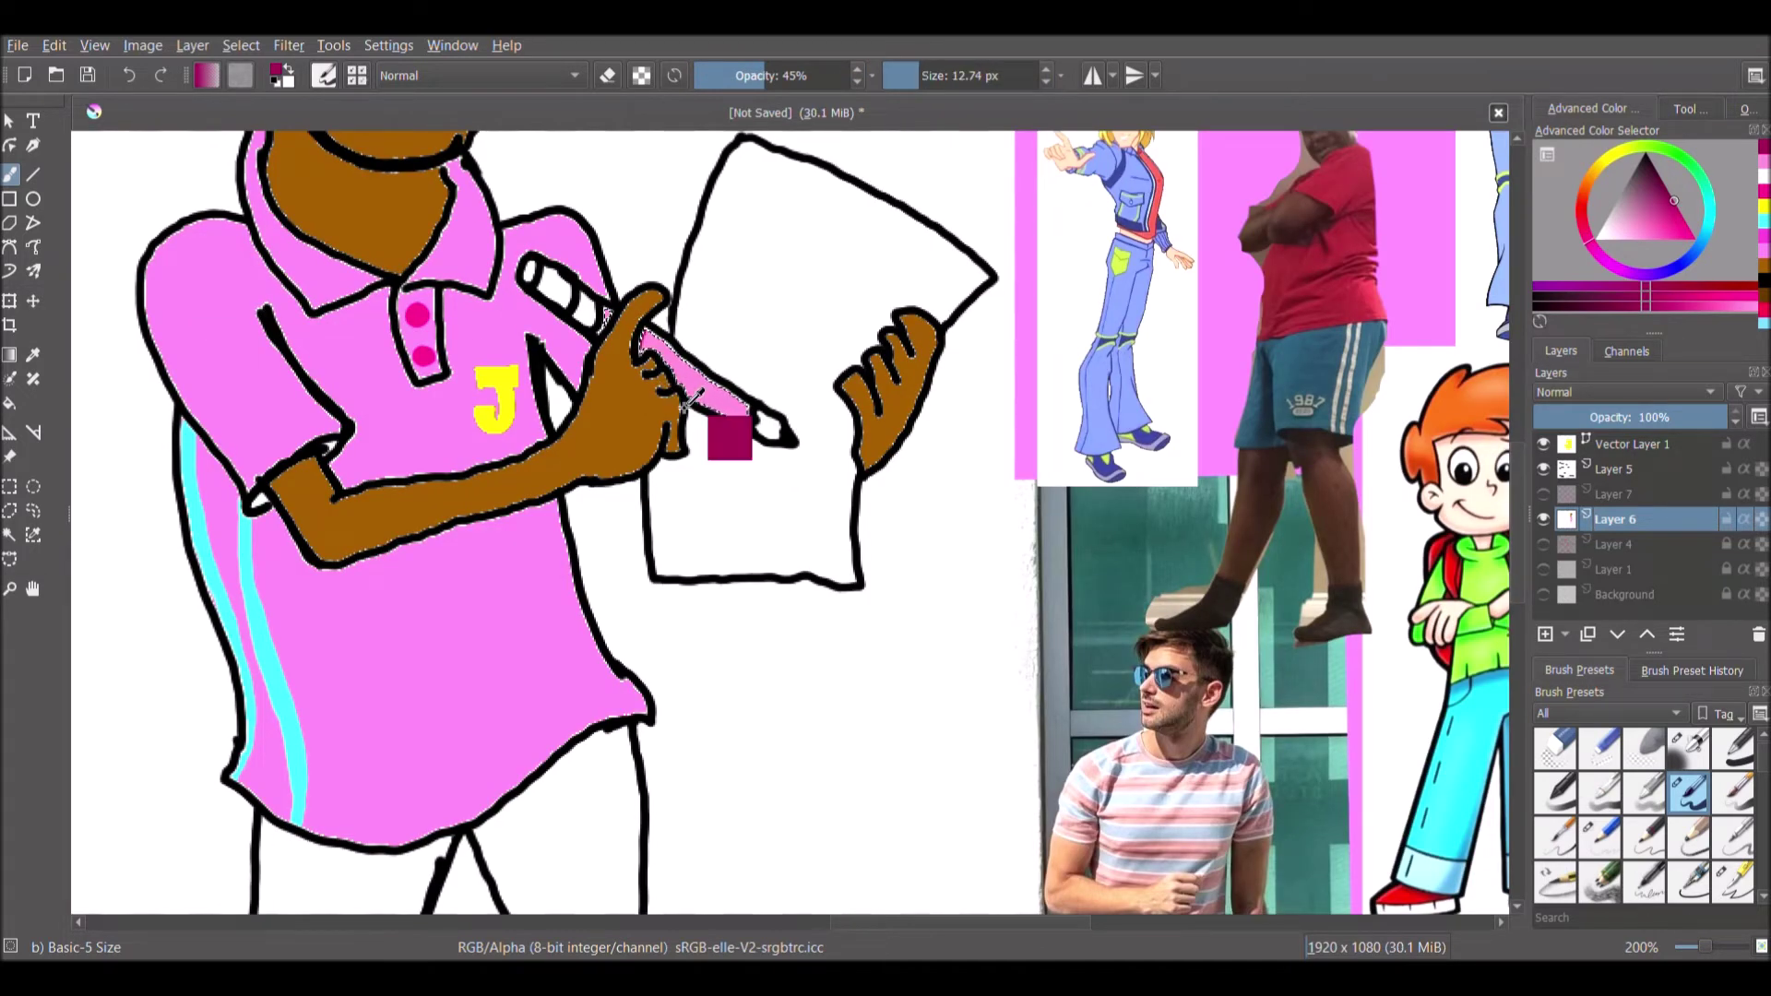
Show Layer 7 and shade the pencil's shaft in dark magenta with a 23.75 px Airbrush Soft brush at 51% opacity
left_click(1616, 495)
left_click(1543, 495)
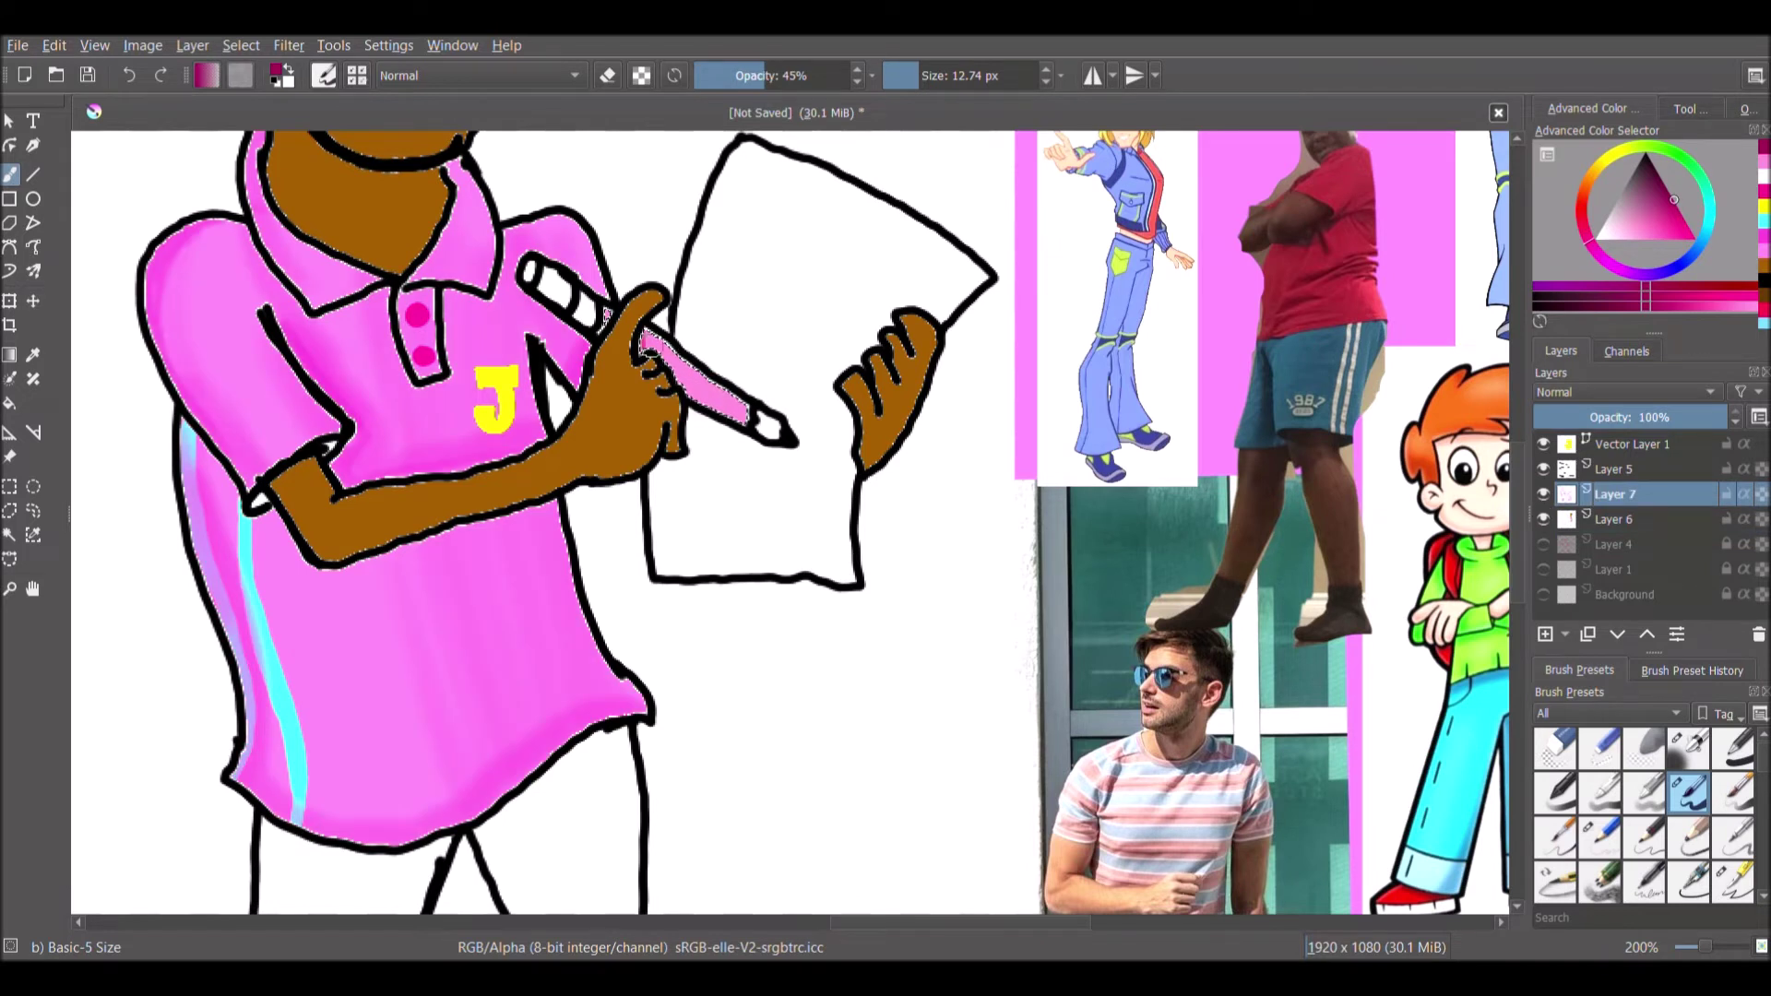
left_click(1684, 752)
left_click_drag(644, 356, 684, 427)
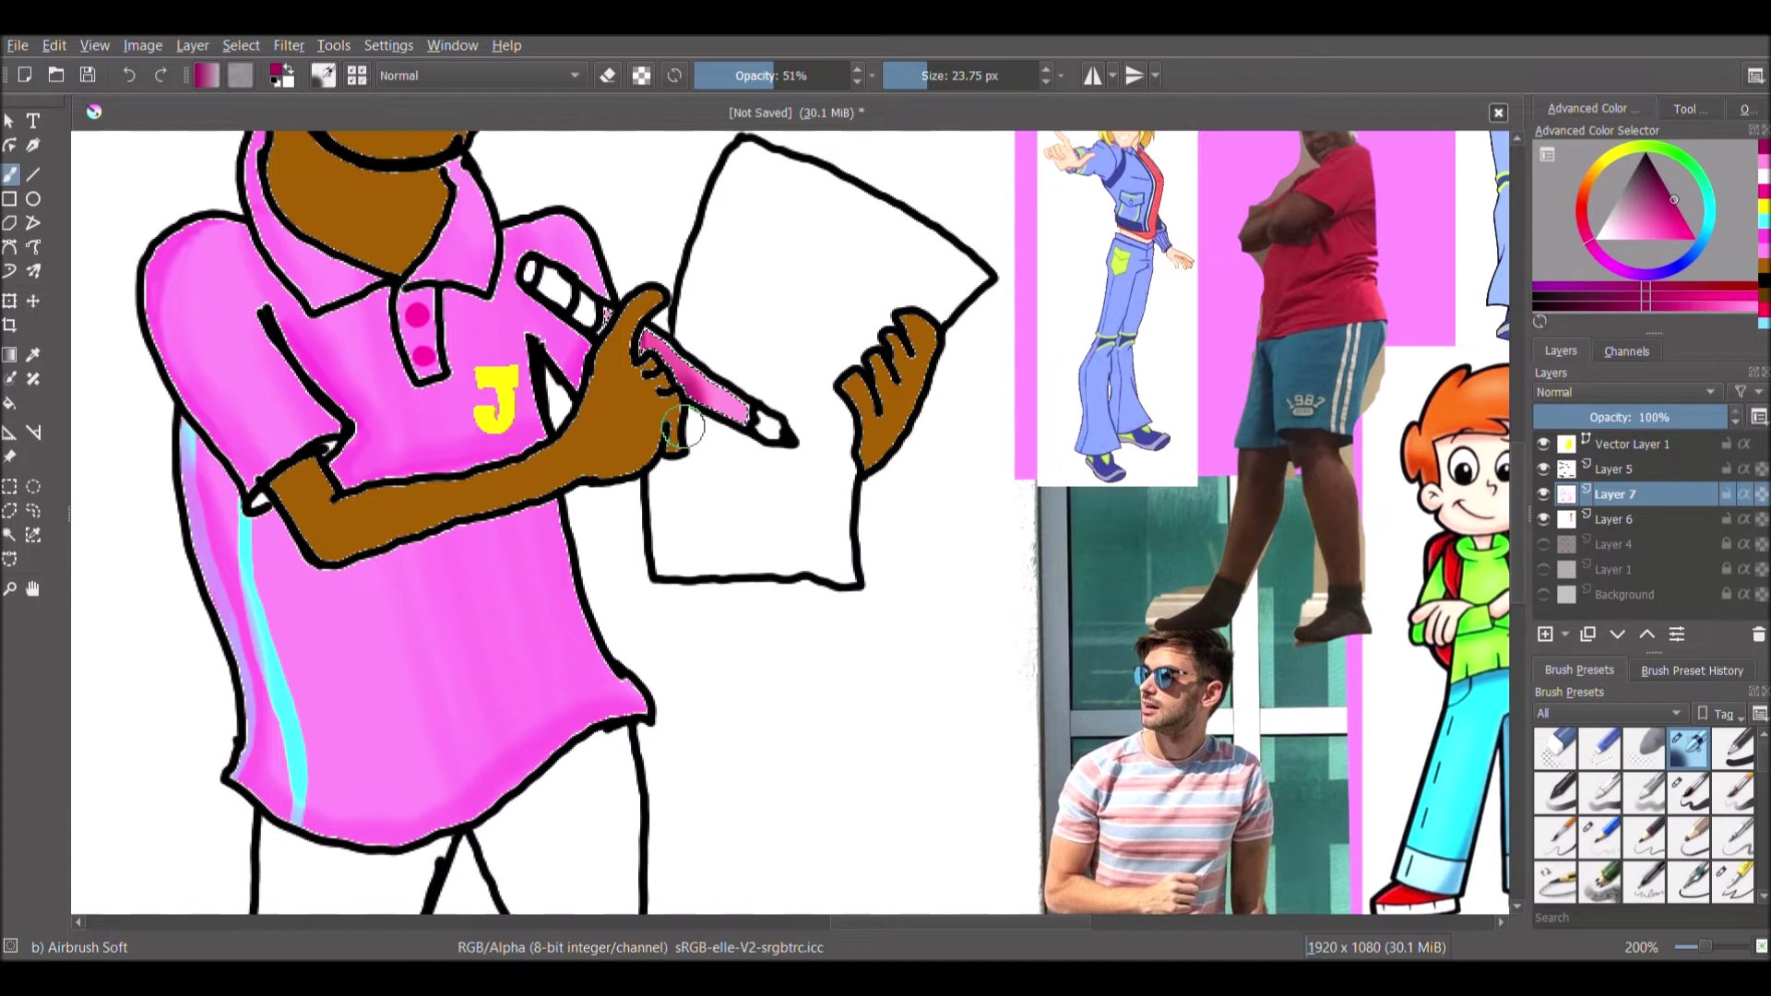
Hide the shading layer and fill the pencil's eraser end with bright green on Layer 6
left_click(1543, 494)
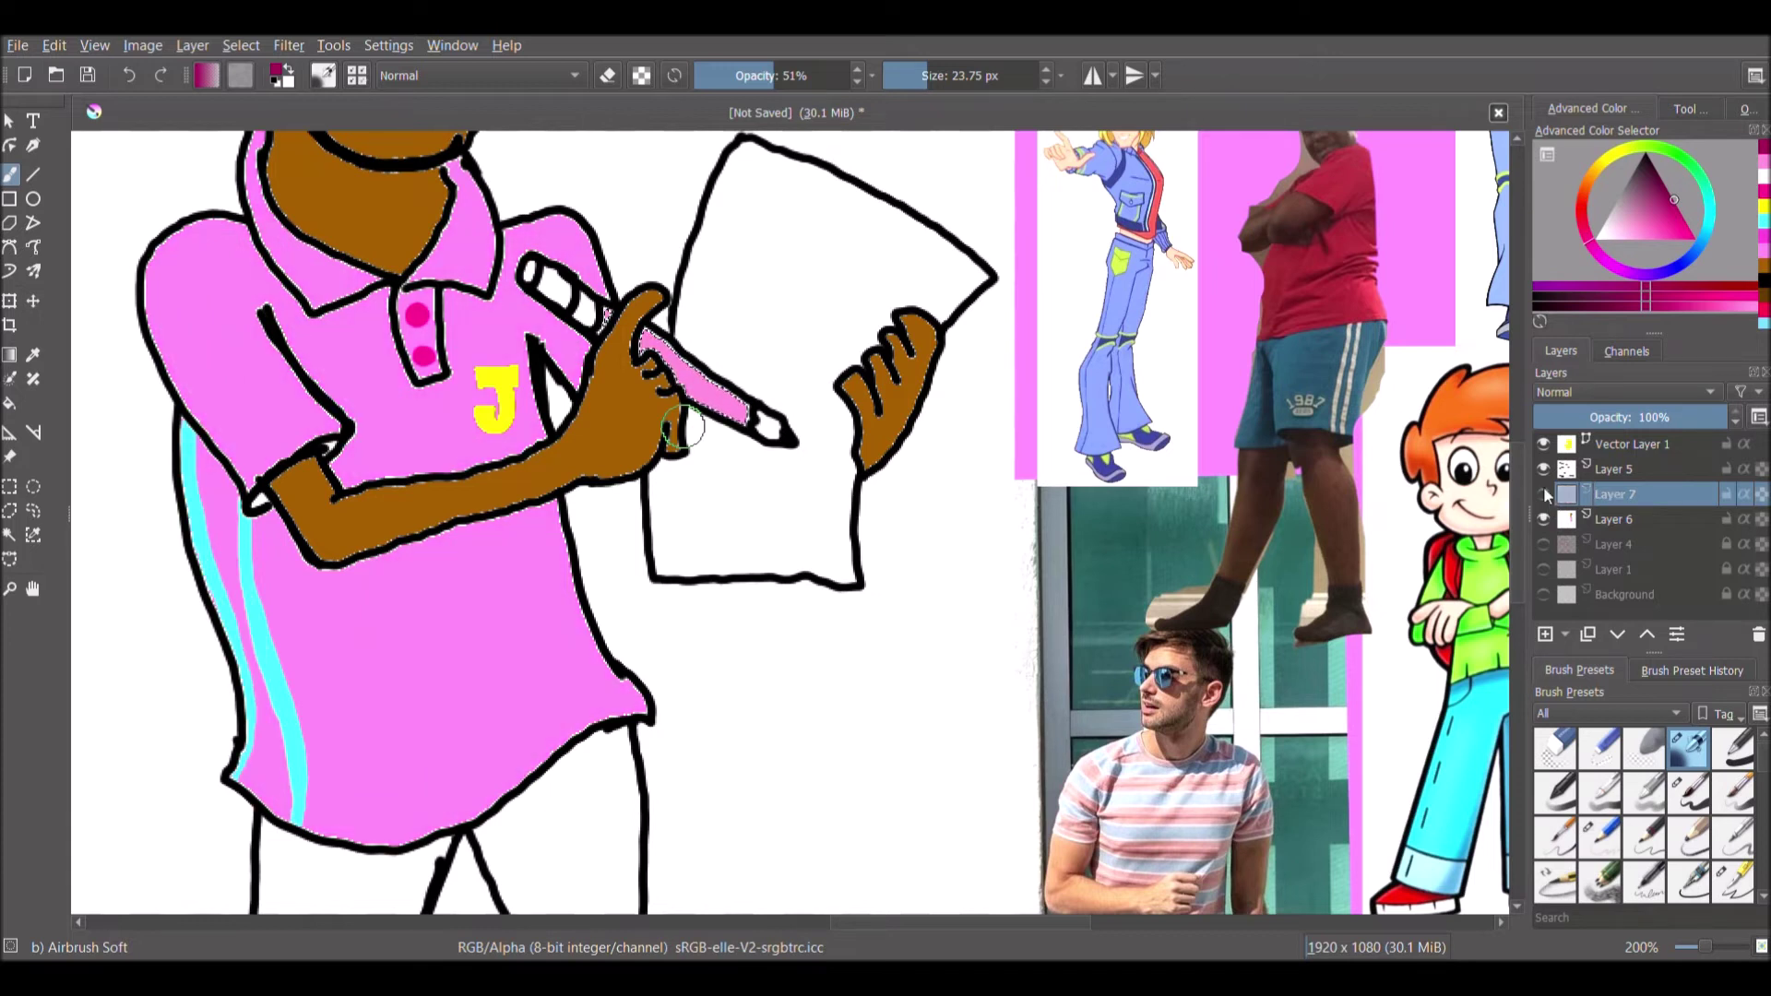
left_click(1614, 519)
left_click(9, 535)
left_click(1696, 170)
left_click(1695, 240)
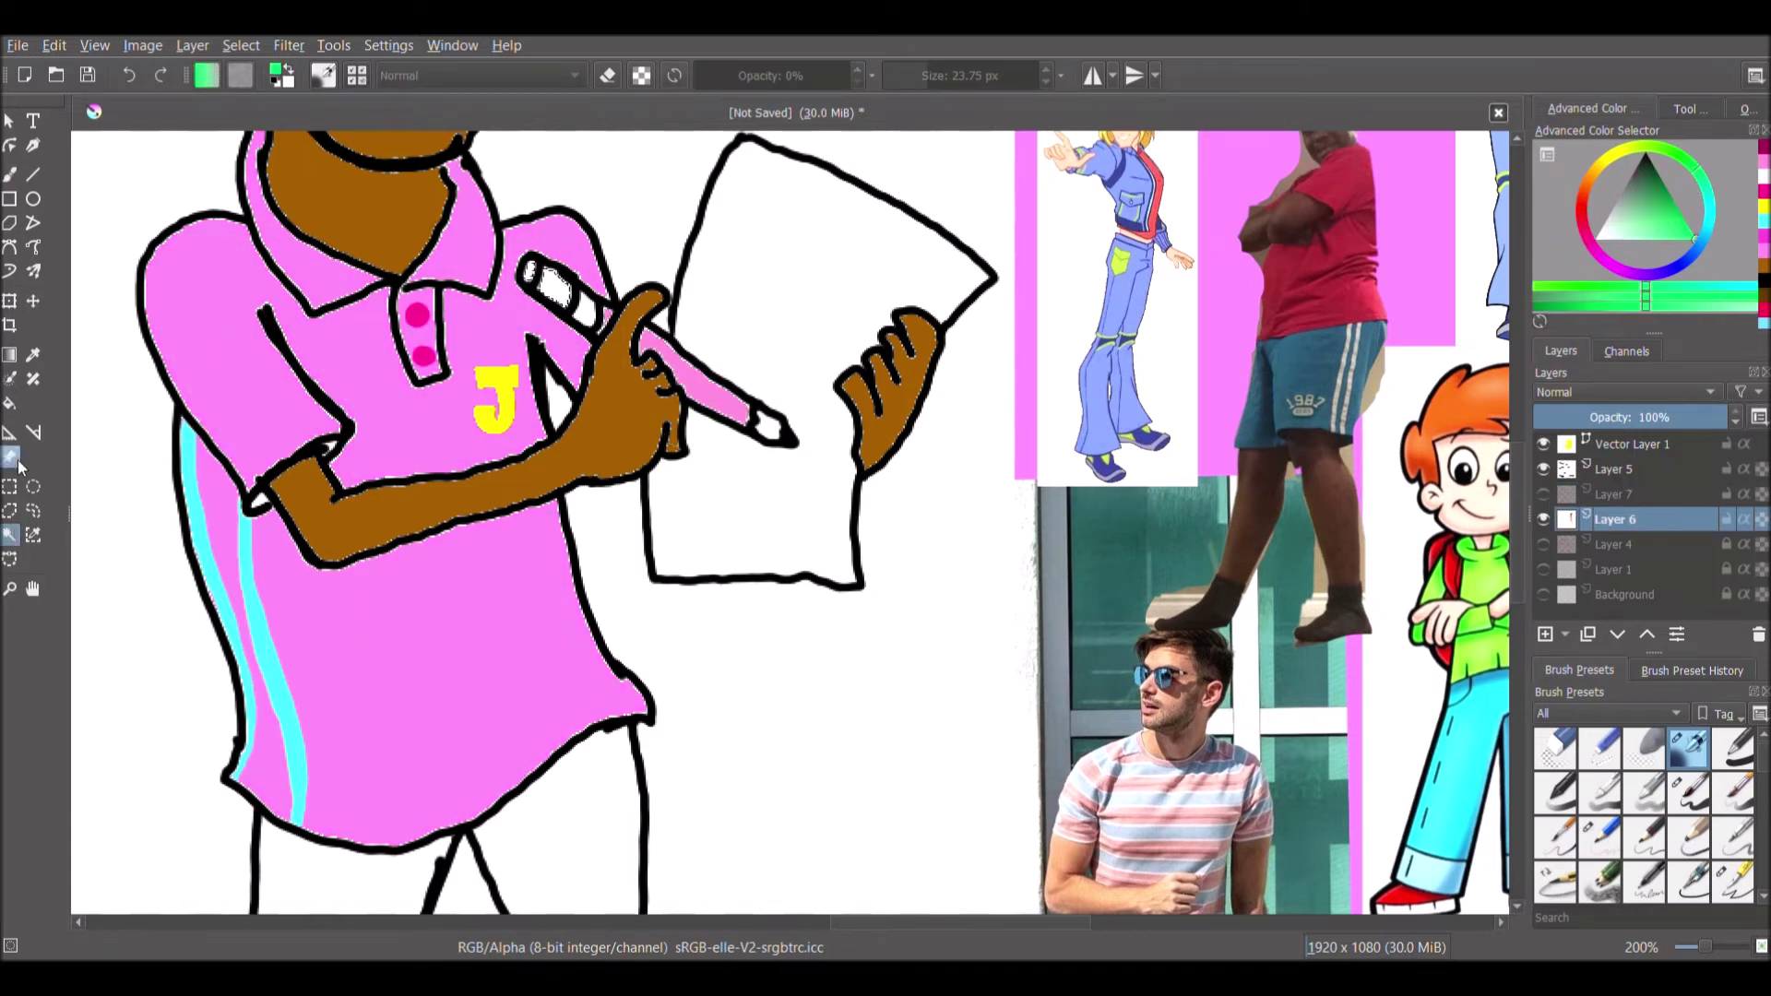
left_click(10, 403)
left_click(564, 295)
Select the sharpened wood part of the pencil's tip and fill it with pale cream
left_click(9, 535)
left_click(770, 427)
left_click(1594, 170)
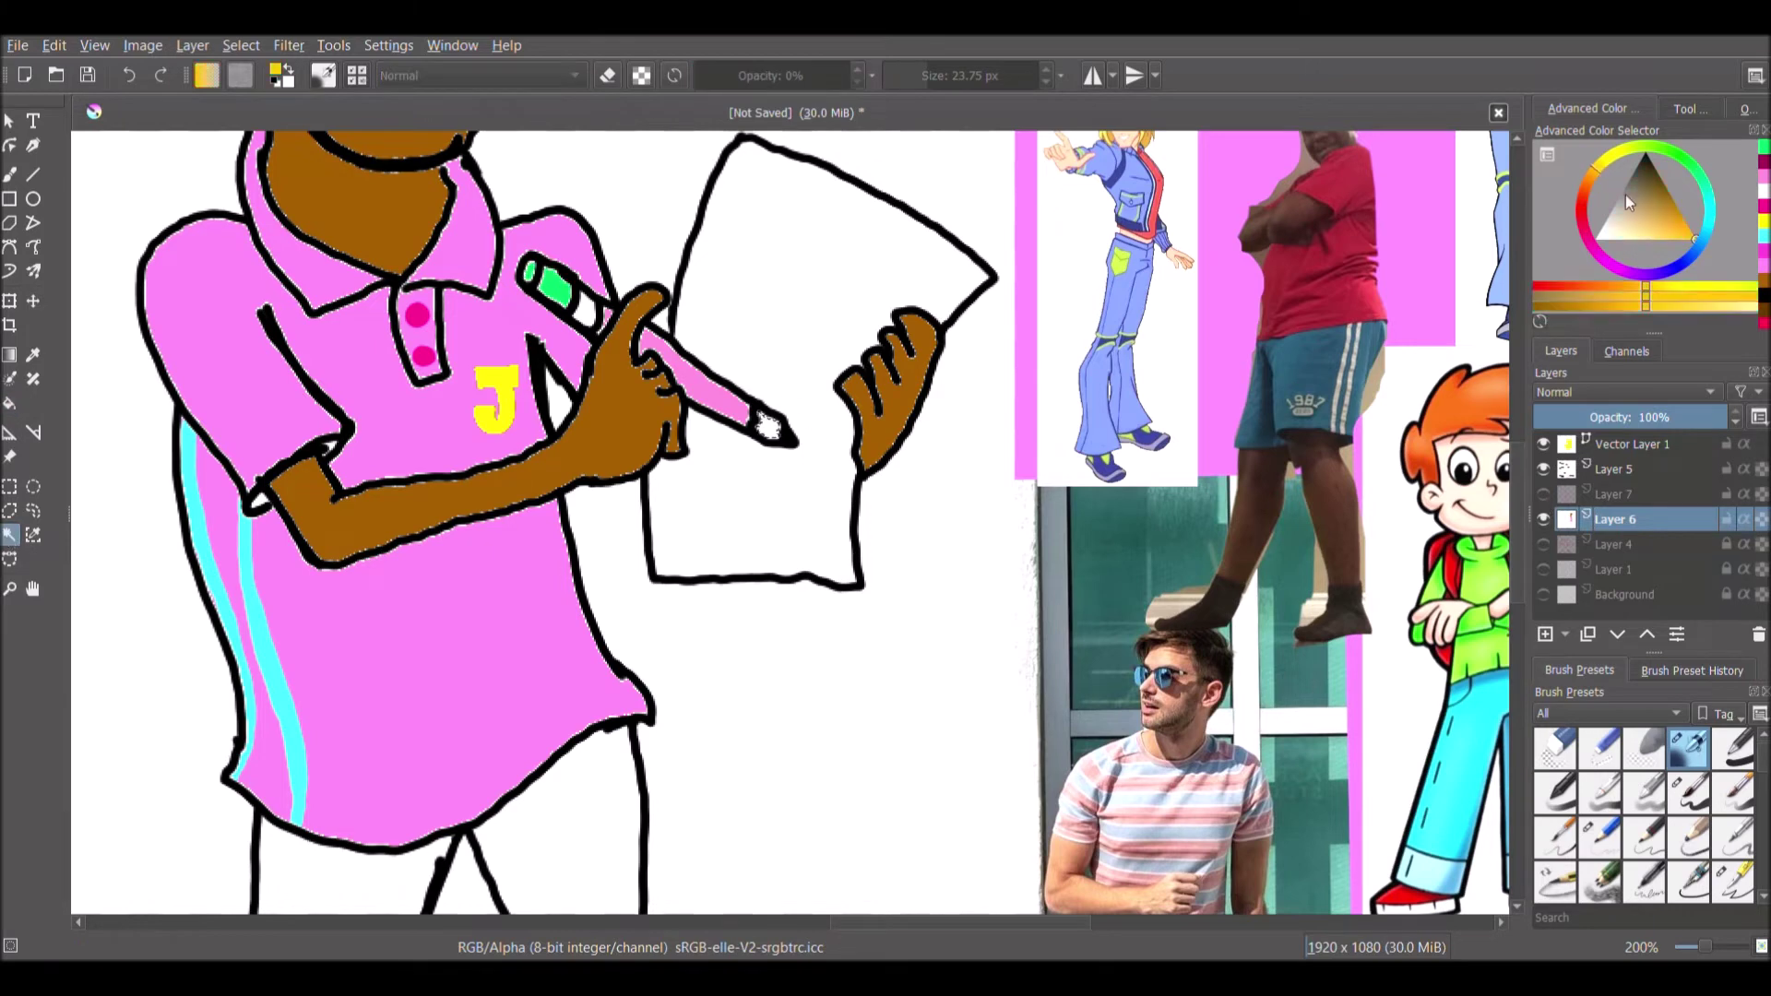
left_click(1625, 239)
left_click(9, 403)
left_click(769, 427)
Select the band below the pencil's eraser and fill it with light grey
left_click(9, 535)
left_click(589, 319)
left_click(1606, 219)
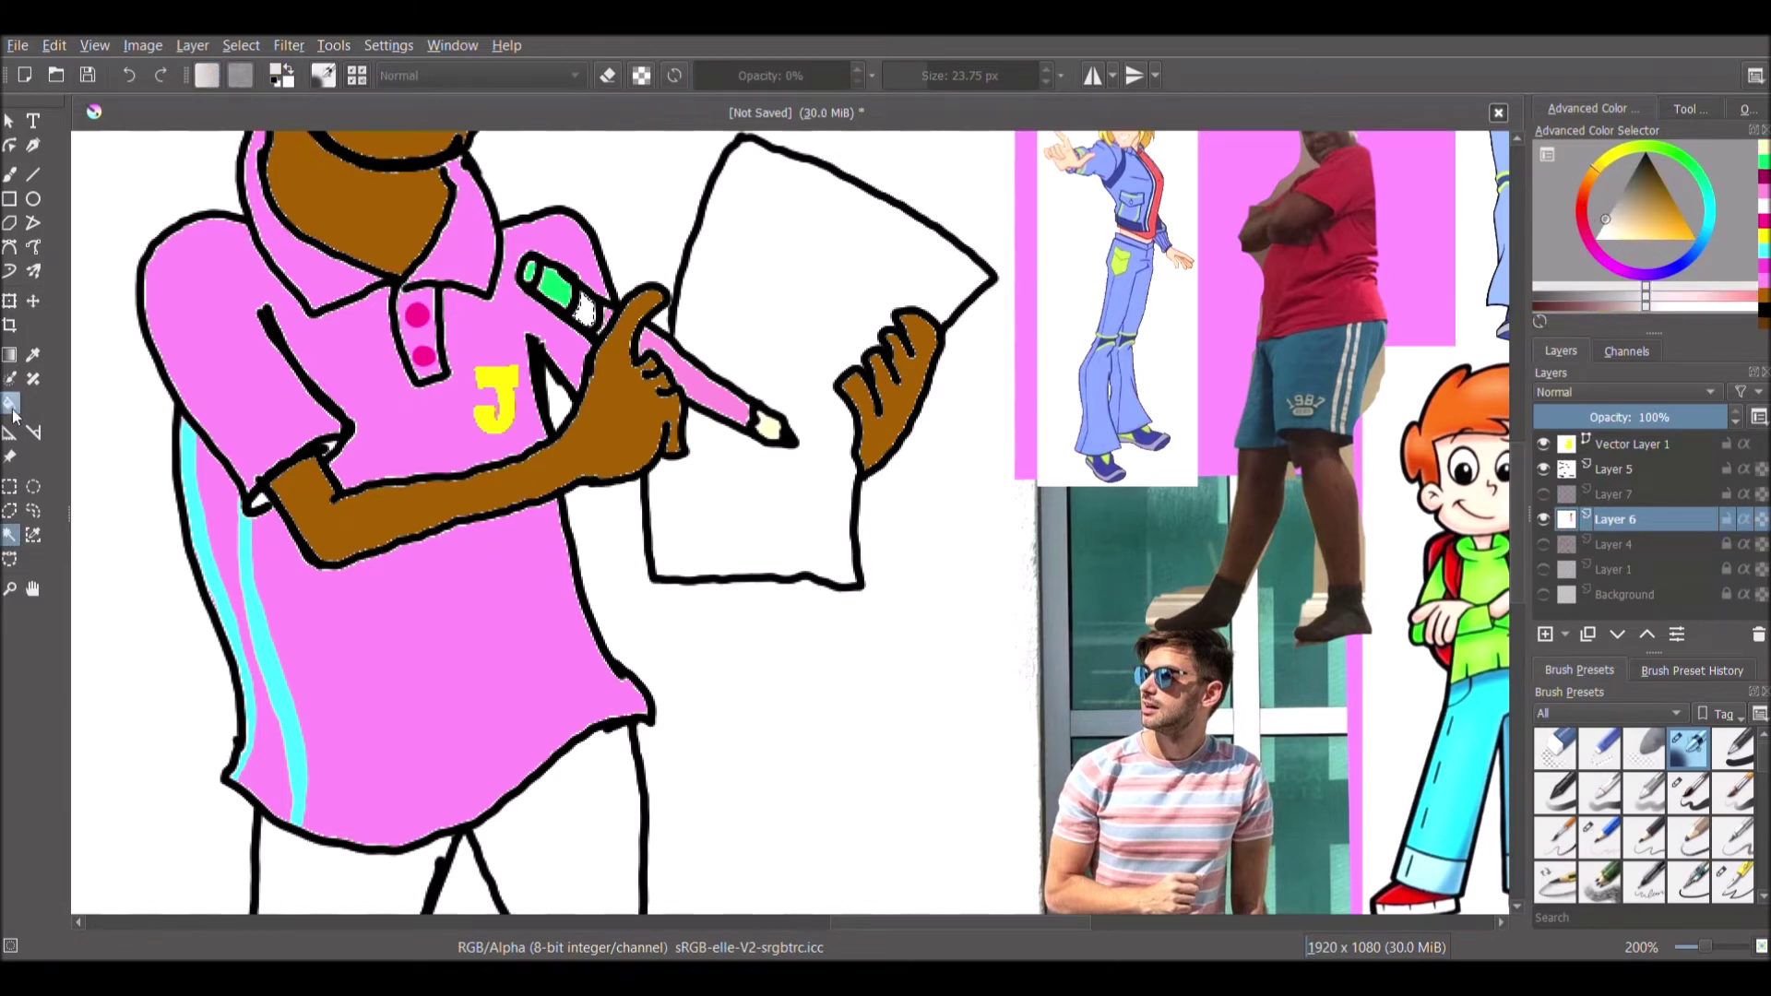
left_click(10, 403)
left_click(589, 318)
Select the cap's crown and brim and fill them with red, including the small area beside the eyebrow
left_click_drag(1518, 561, 1520, 454)
left_click(9, 535)
left_click(296, 318)
left_click(399, 368, "shift")
left_click(1579, 219)
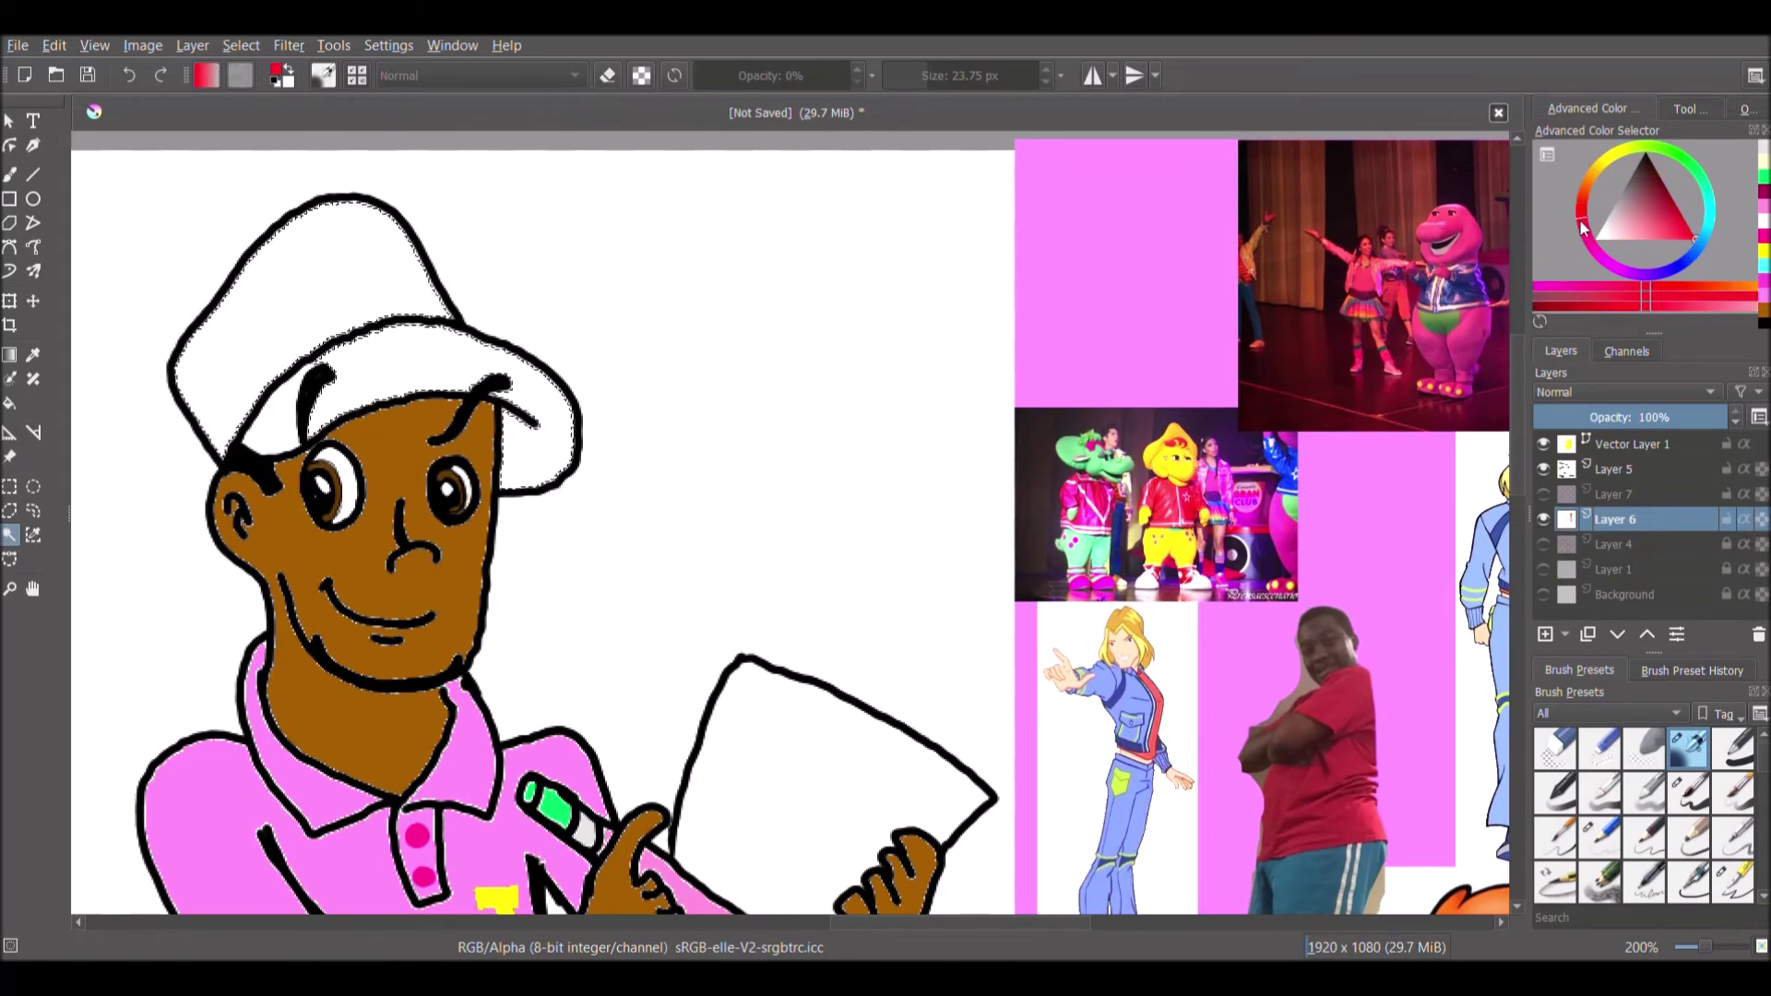
key("f")
left_click(392, 376)
left_click(270, 430)
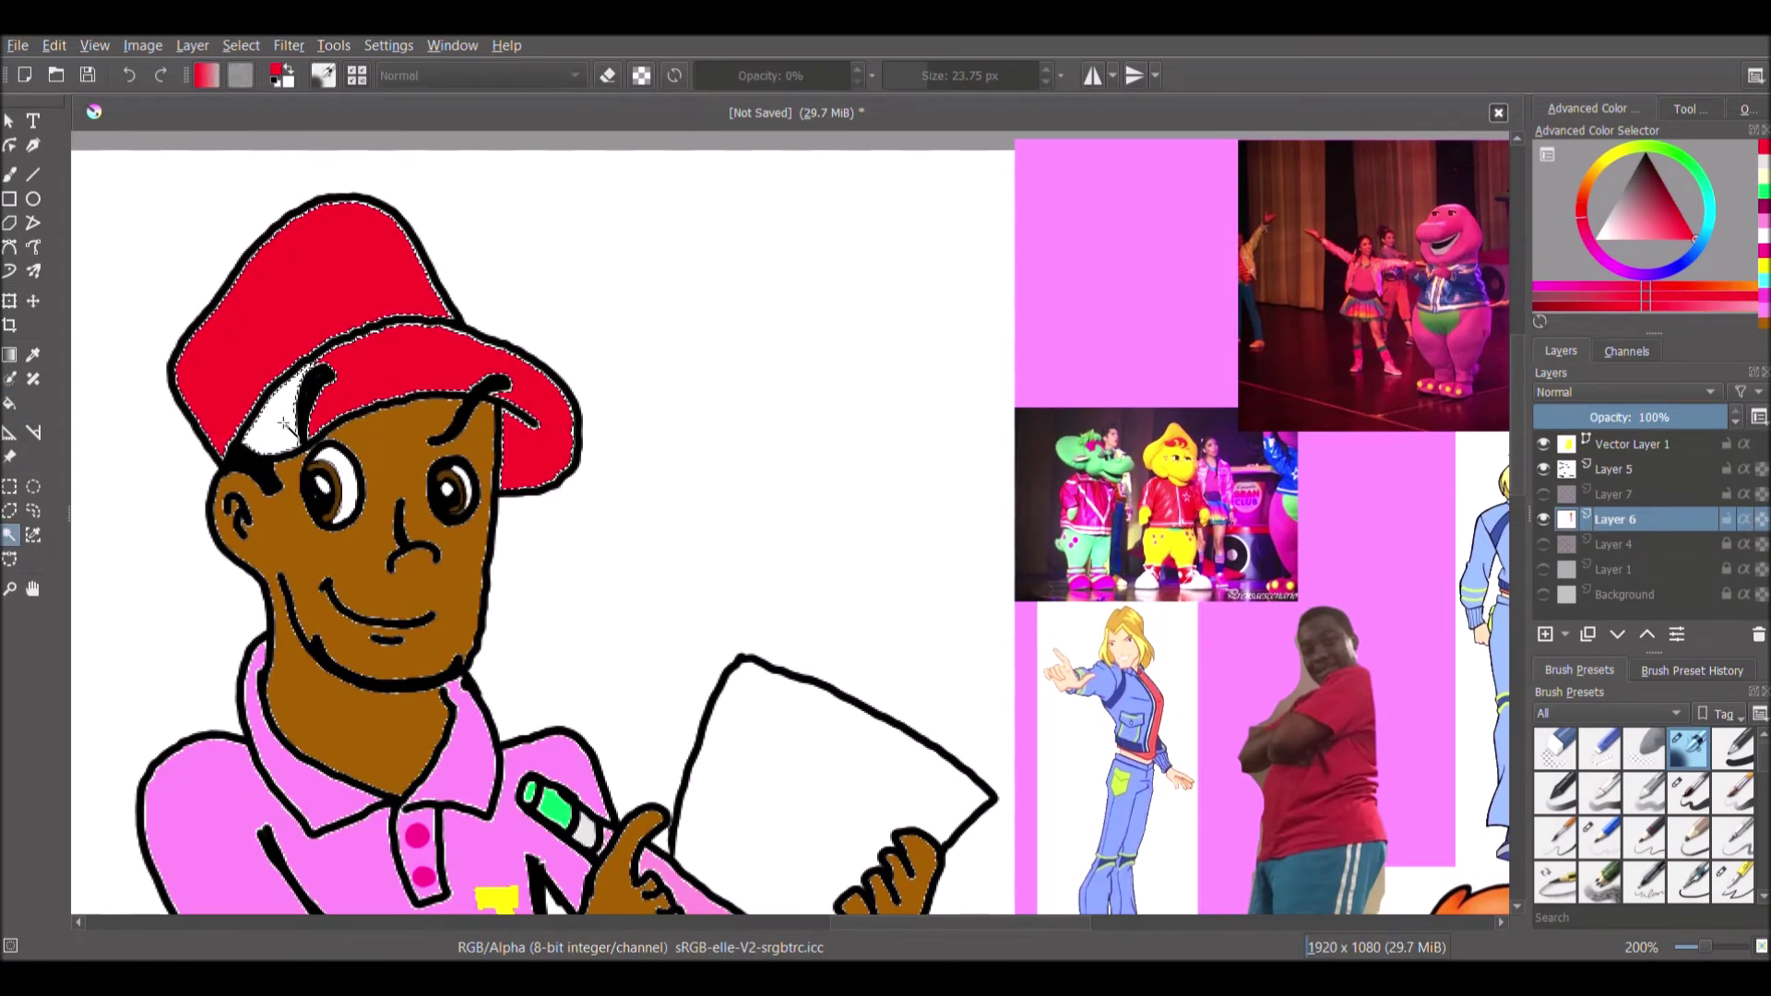
Show Layer 7 and shade the cap in dark red with the Airbrush Soft brush
left_click_drag(1677, 212, 1667, 188)
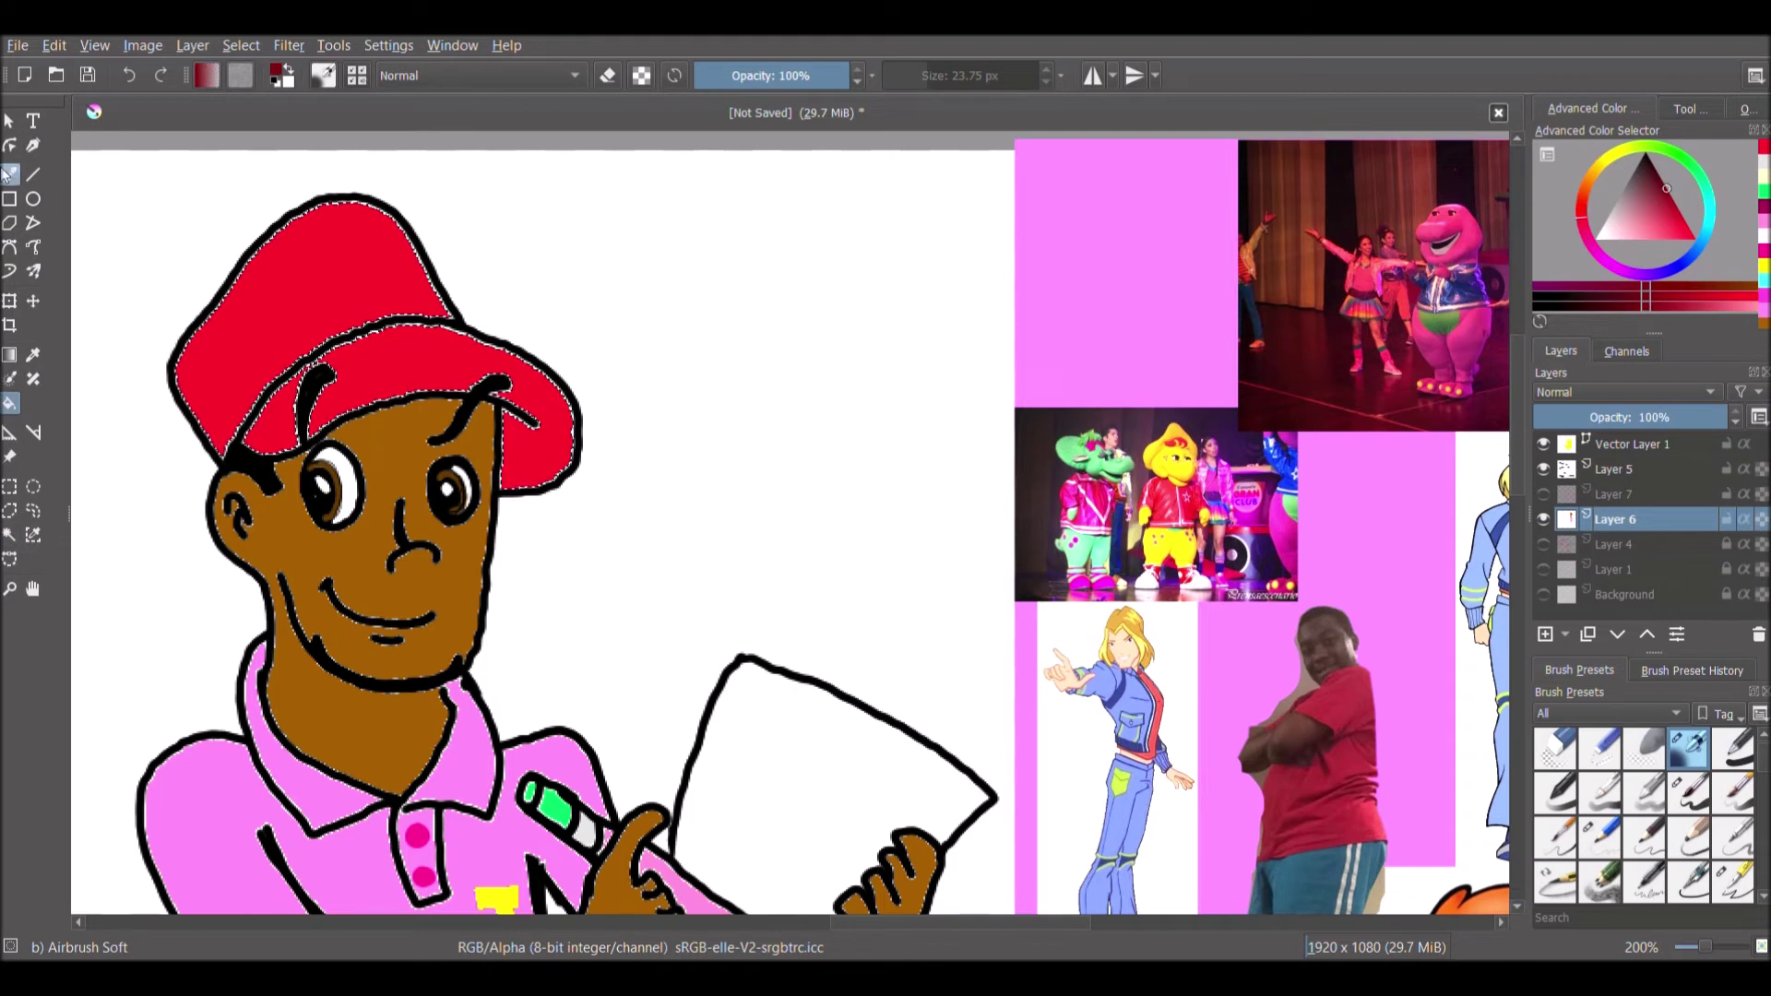
left_click(9, 175)
left_click(1615, 494)
left_click(1543, 494)
mouse_move(437, 371)
left_mouse_down()
mouse_move(505, 470)
mouse_move(205, 434)
mouse_move(174, 389)
mouse_move(363, 211)
mouse_move(528, 485)
mouse_move(260, 416)
mouse_move(466, 346)
left_mouse_up()
Select the face and neck and airbrush dark brown shading and off-white highlights on them on Layer 7
left_click(9, 535)
left_click(294, 561)
left_click(33, 355)
left_click(369, 553)
left_click_drag(1675, 207, 1663, 182)
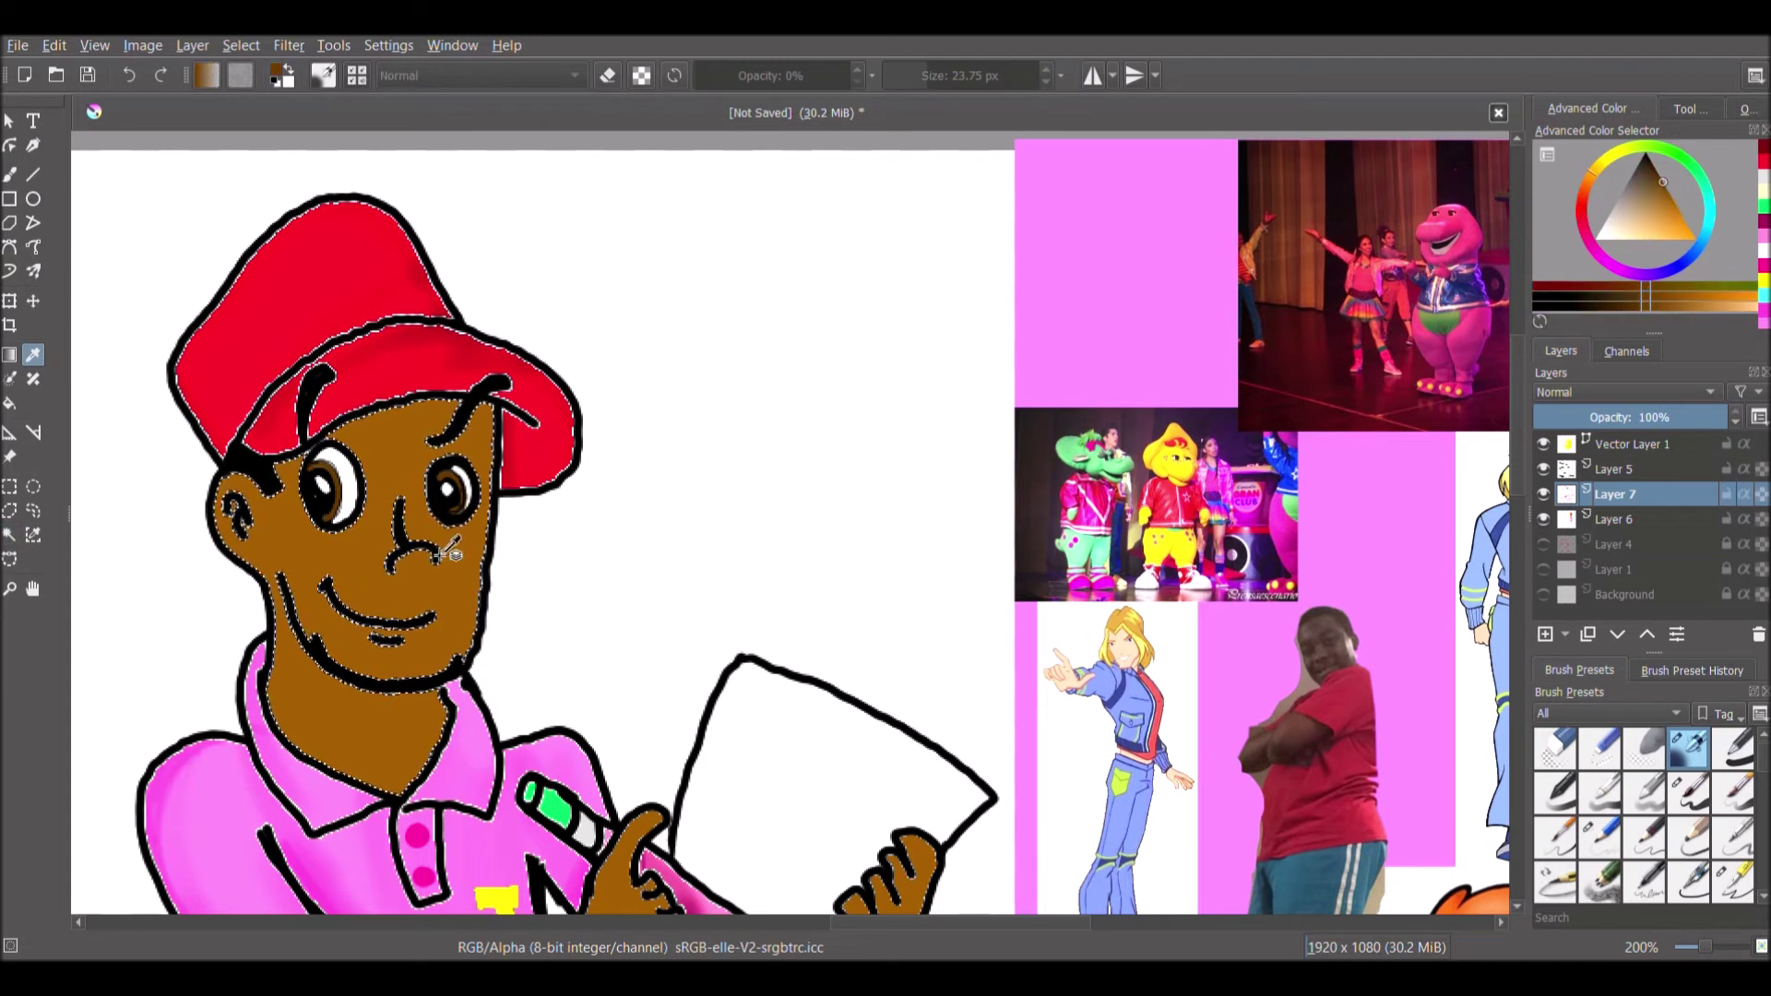
left_click(9, 175)
mouse_move(322, 685)
left_mouse_down()
mouse_move(455, 713)
mouse_move(425, 775)
mouse_move(292, 743)
mouse_move(249, 584)
mouse_move(243, 470)
mouse_move(493, 434)
mouse_move(390, 675)
mouse_move(427, 673)
mouse_move(481, 466)
mouse_move(471, 611)
mouse_move(498, 423)
mouse_move(343, 671)
mouse_move(272, 598)
mouse_move(436, 730)
mouse_move(328, 572)
mouse_move(273, 420)
mouse_move(236, 543)
left_mouse_up()
left_click(1612, 240)
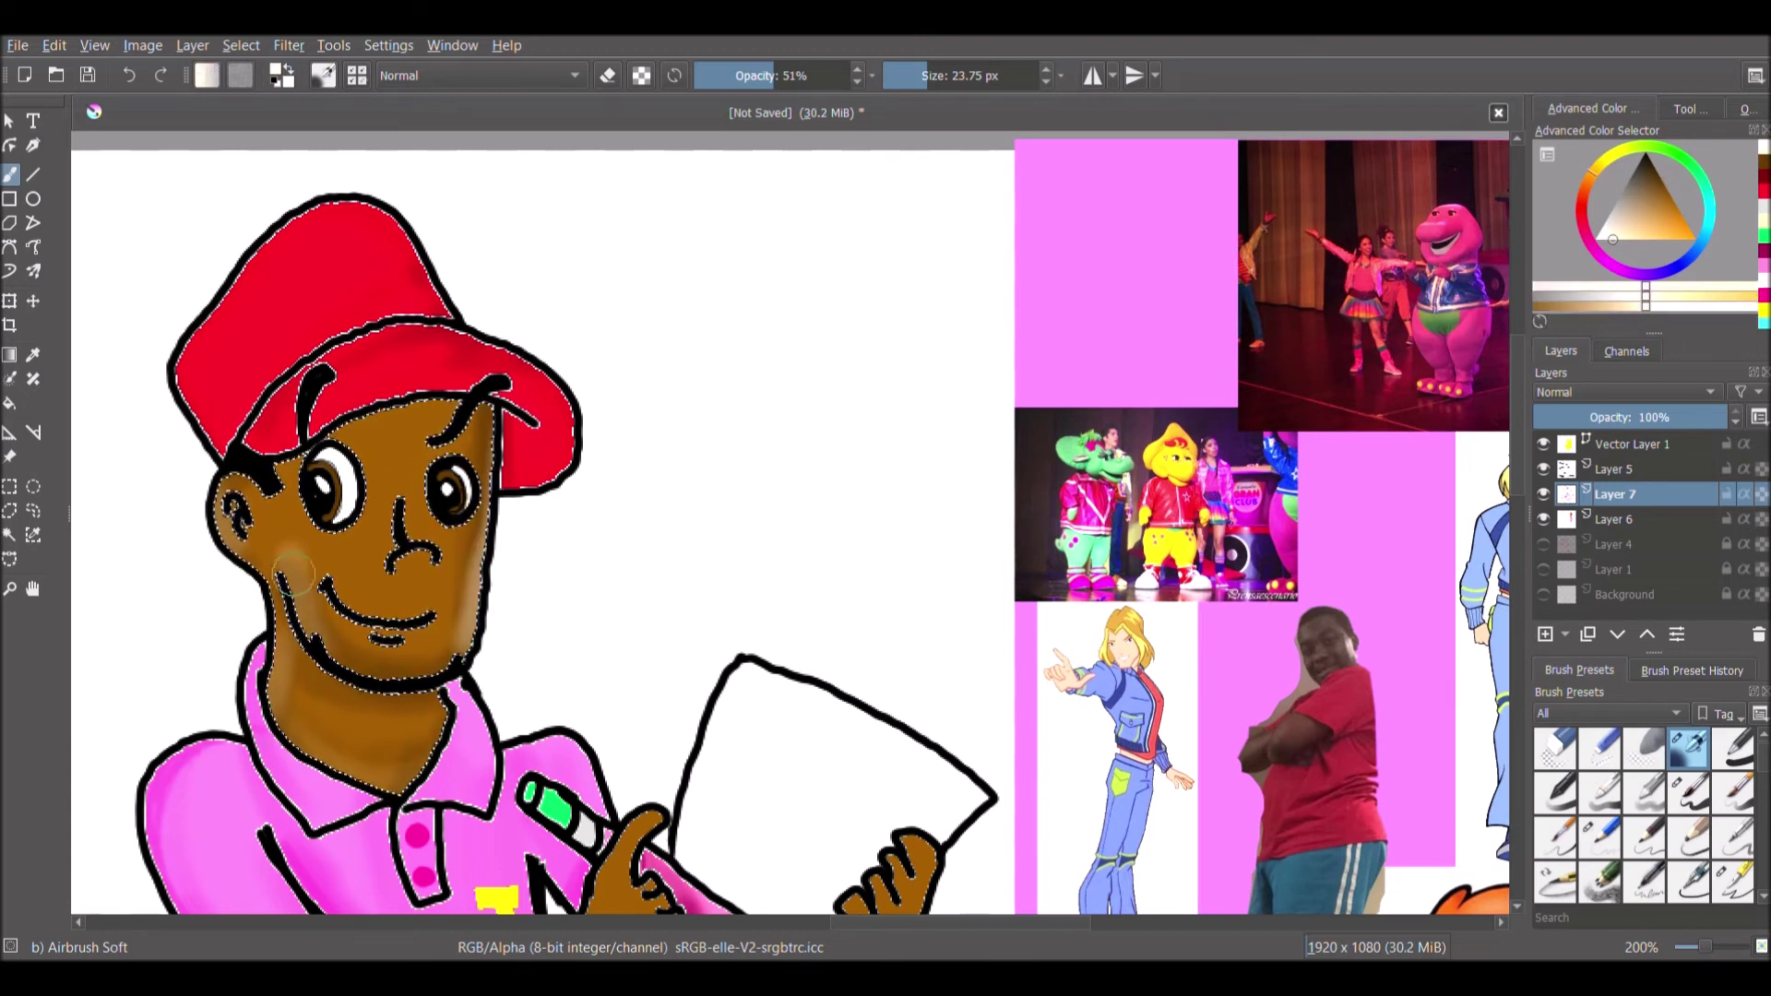
Select the arm and both hands and shade them in dark brown on Layer 7 with the Airbrush Soft brush
mouse_move(1519, 438)
left_mouse_down()
mouse_move(1522, 599)
mouse_move(1521, 513)
left_mouse_up()
left_click(9, 535)
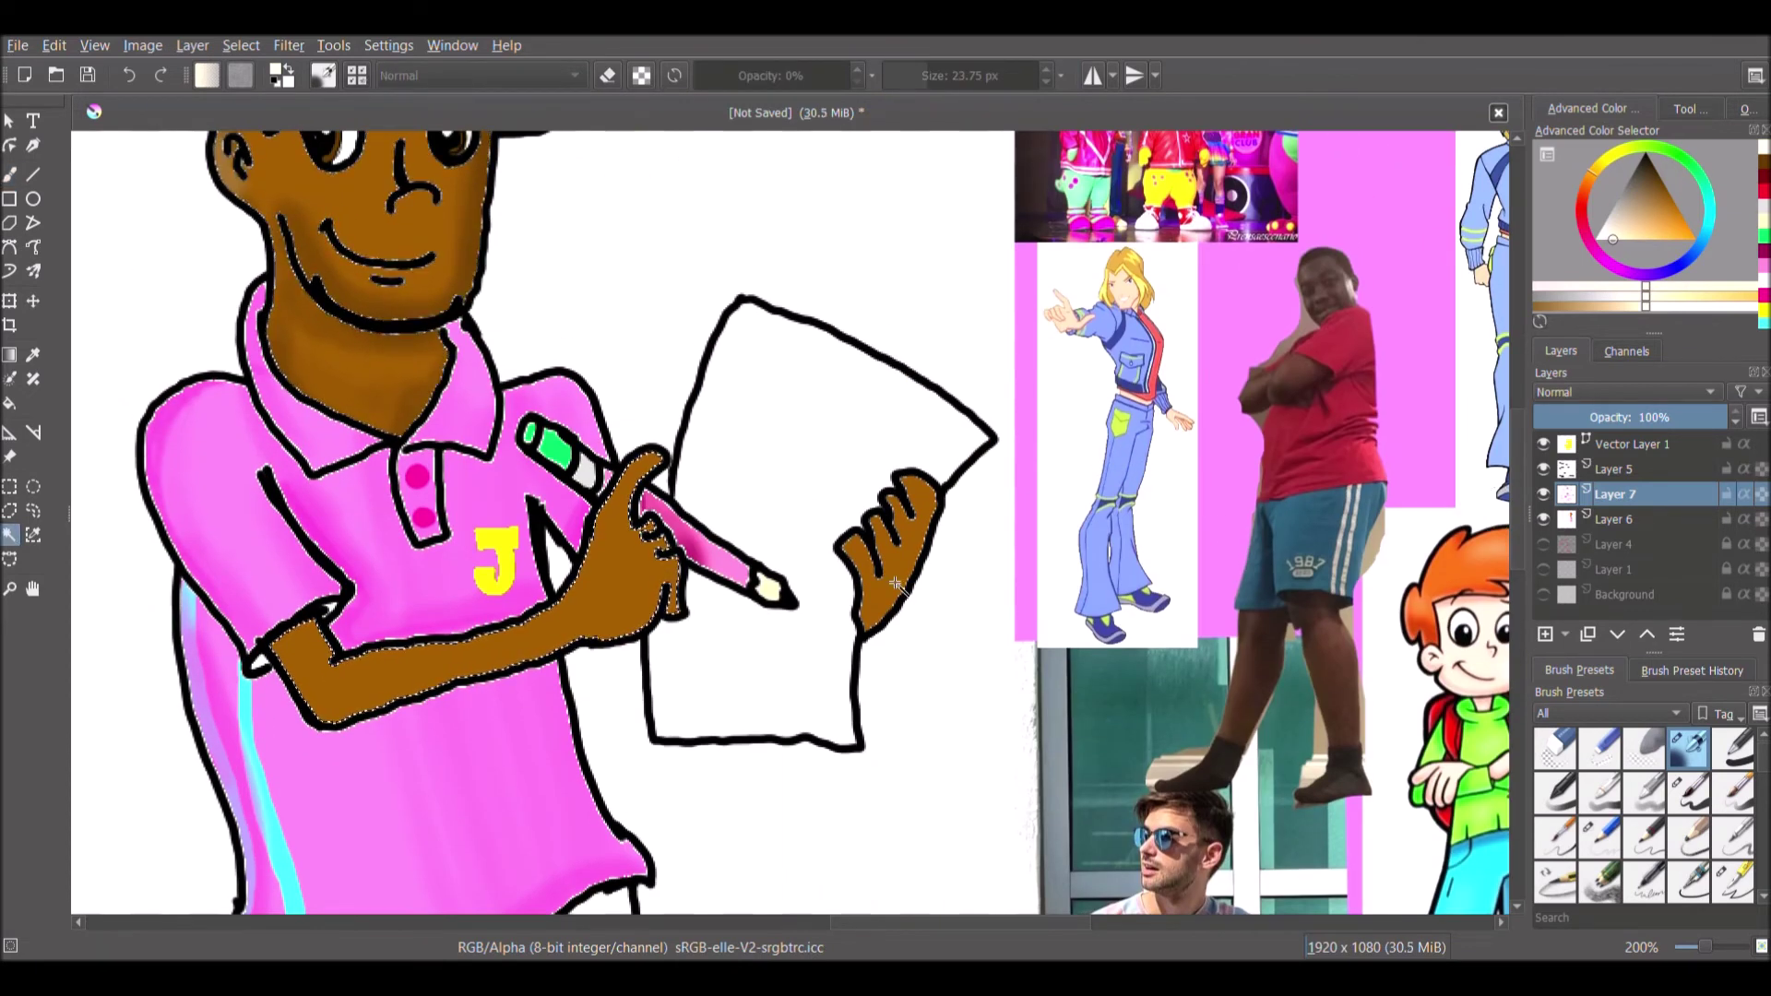
left_click(1764, 161)
left_click(9, 175)
mouse_move(325, 718)
left_mouse_down()
mouse_move(517, 666)
mouse_move(657, 460)
left_mouse_up()
mouse_move(871, 631)
left_mouse_down()
mouse_move(913, 585)
mouse_move(936, 504)
left_mouse_up()
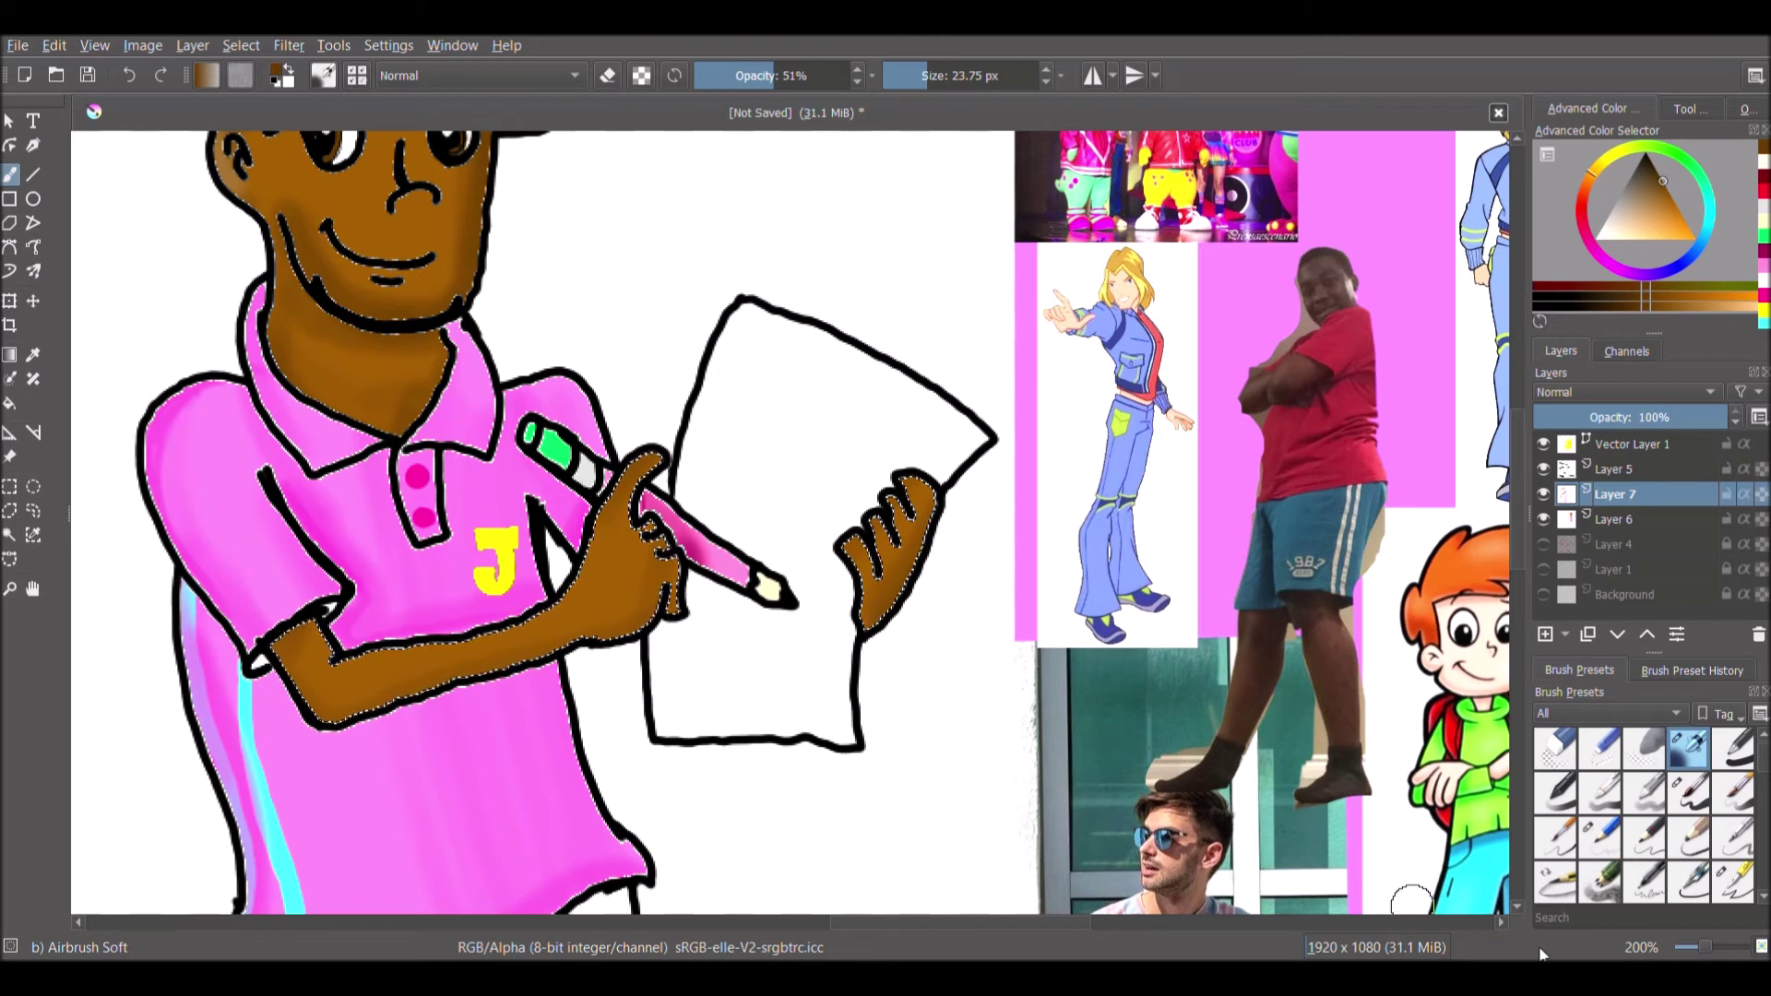
Hide the shading layer, select both pant legs, and fill them with light cyan on Layer 6
left_click(1543, 494)
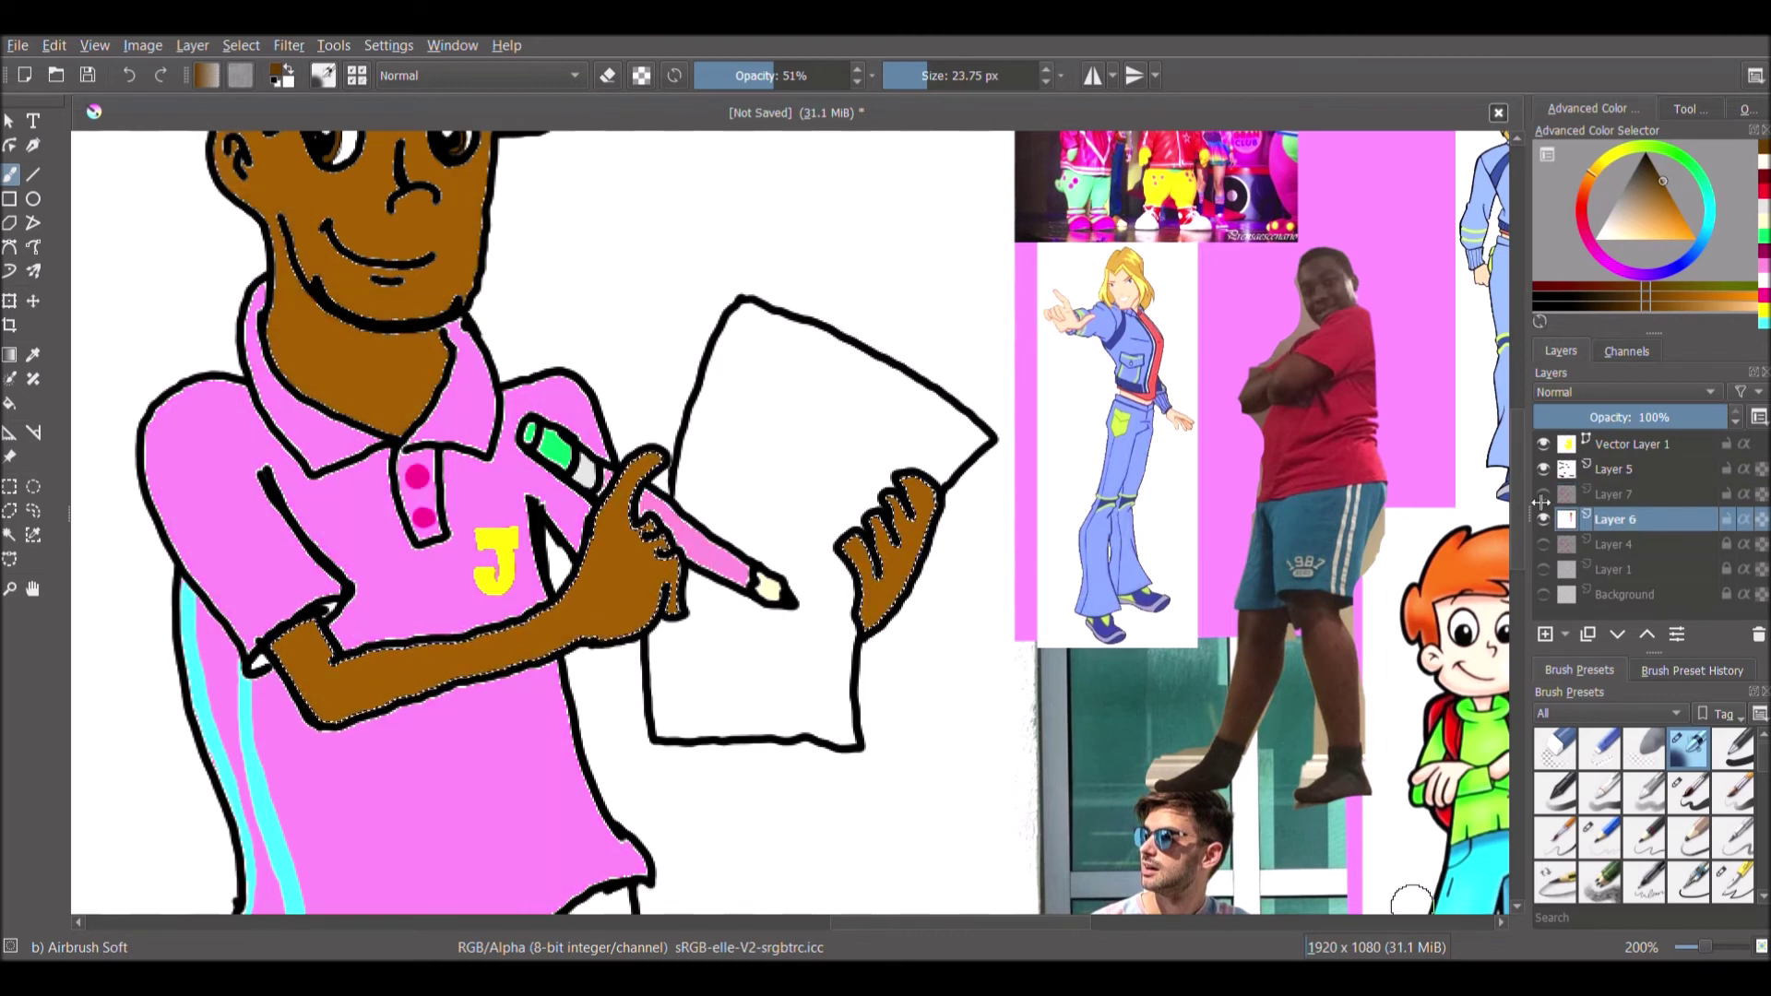
left_click(9, 535)
left_click_drag(1517, 488, 1518, 587)
left_click(337, 627)
left_click(595, 627)
left_click(1764, 221)
left_click(1704, 228)
key("f")
left_click(346, 682)
left_click(604, 683)
Show Layer 7 and shade both pant legs along their edges in darker blue with the Airbrush Soft brush
left_click(1697, 207)
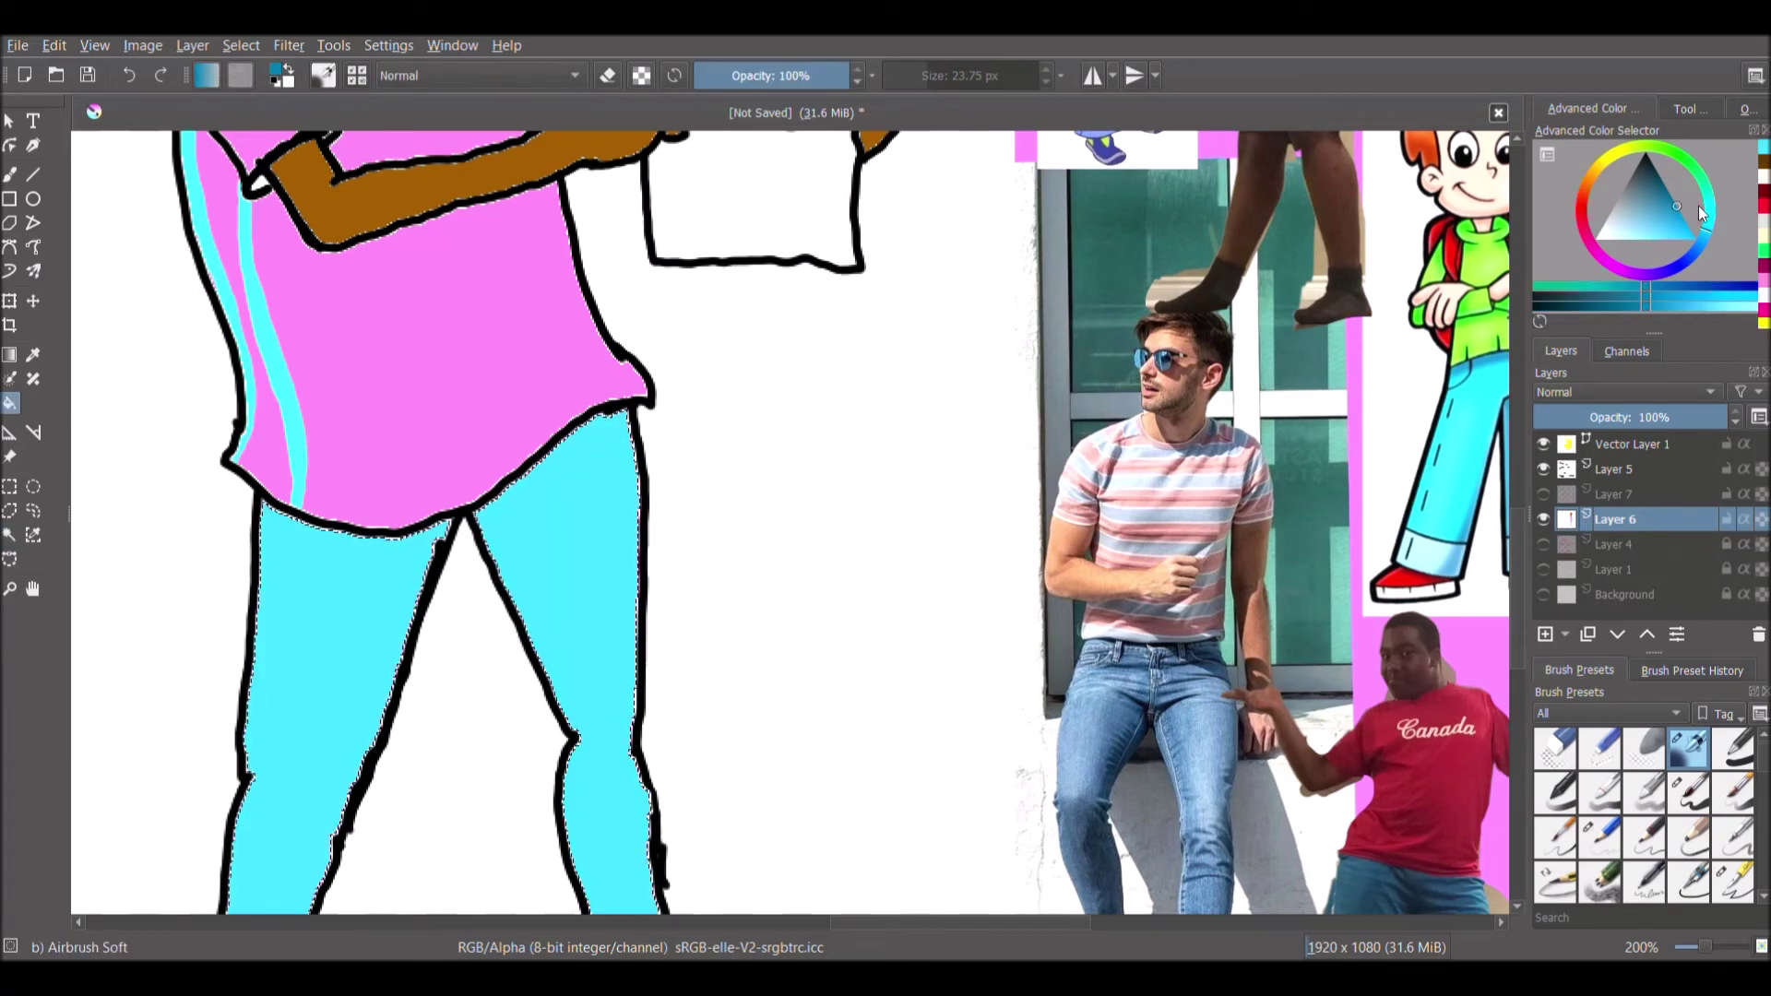
left_click(10, 174)
left_click(1626, 496)
left_click(1543, 495)
left_click_drag(1517, 630, 1517, 697)
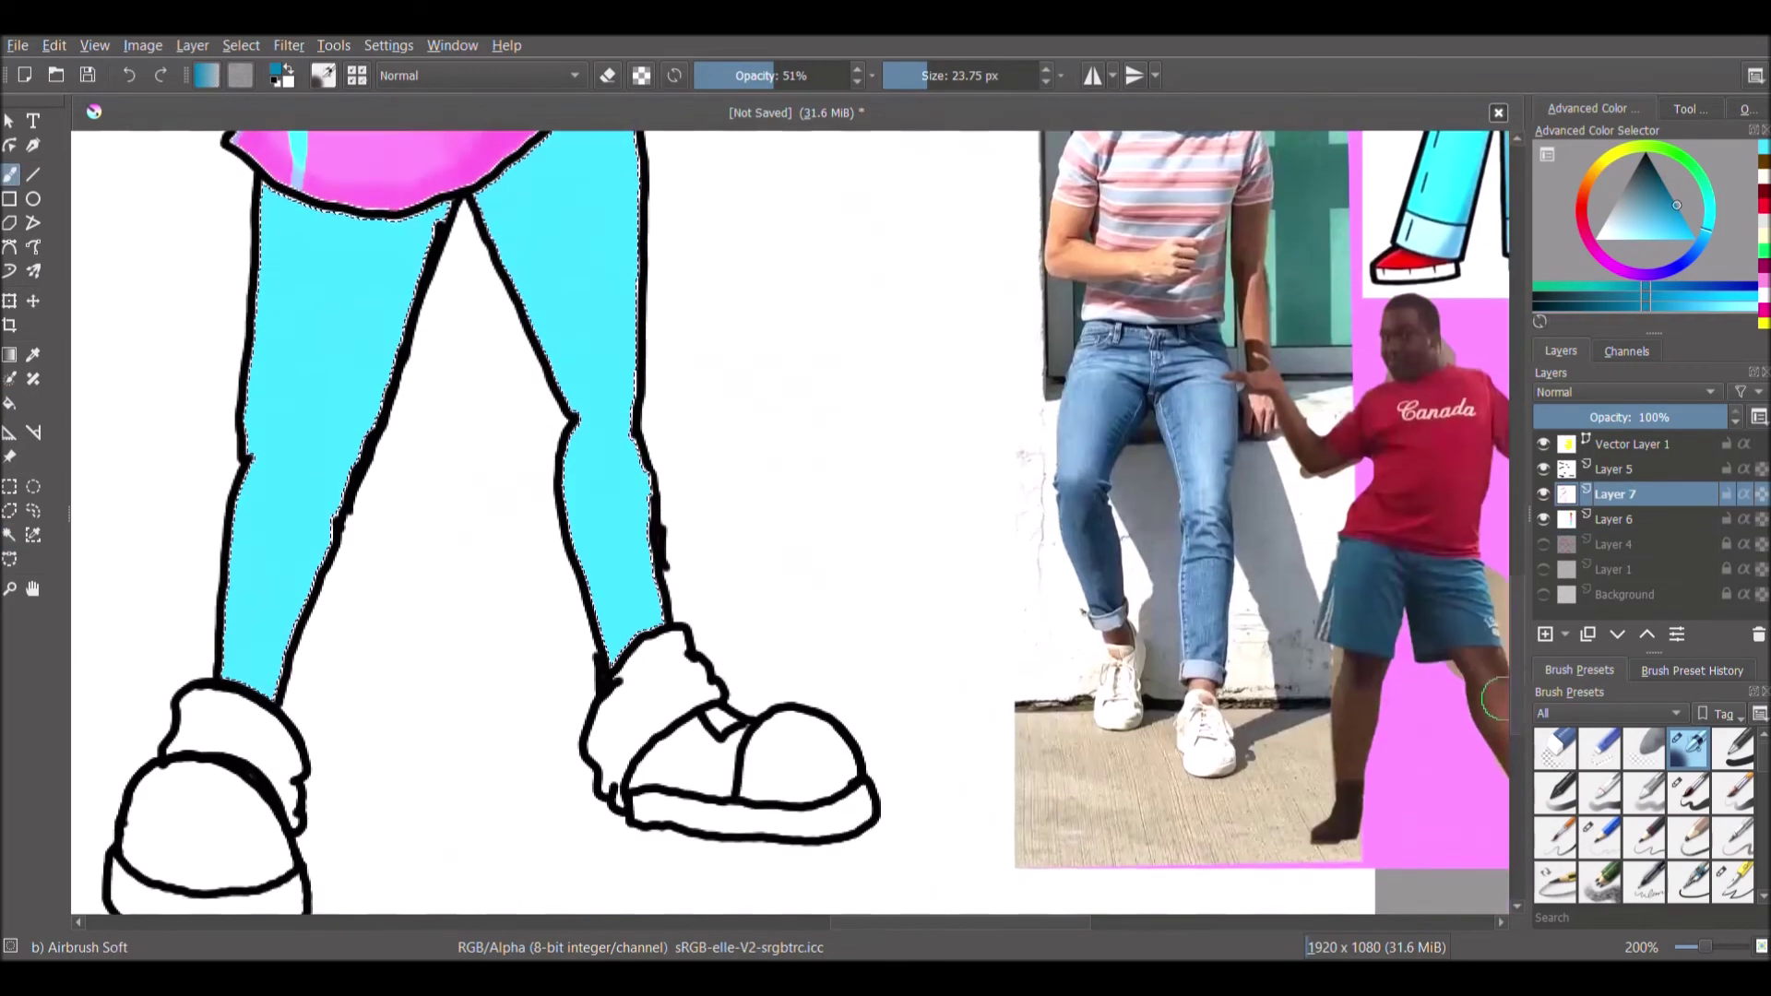
mouse_move(489, 199)
left_mouse_down()
mouse_move(554, 341)
mouse_move(595, 591)
left_mouse_up()
left_click_drag(334, 590, 436, 231)
left_click_drag(1518, 648, 1517, 525)
scroll(1510, 524, "up", 5)
scroll(1510, 524, "down", 8)
left_click_drag(281, 517, 234, 727)
left_click_drag(347, 661, 405, 563)
left_click_drag(1763, 757, 1763, 891)
scroll(1764, 890, "up", 6)
left_click(1688, 766)
mouse_move(960, 76)
left_mouse_down()
mouse_move(904, 76)
mouse_move(935, 76)
left_mouse_up()
left_click_drag(551, 530, 561, 552)
key("ctrl+z")
left_click(1688, 749)
mouse_move(1764, 787)
left_mouse_down()
mouse_move(1763, 746)
mouse_move(1764, 791)
left_mouse_up()
scroll(819, 367, "down", 2)
Select the side panel of the sideways-facing shoe and fill it with magenta on Layer 7
left_click(9, 535)
left_click(752, 727)
left_click(9, 403)
left_click(744, 729)
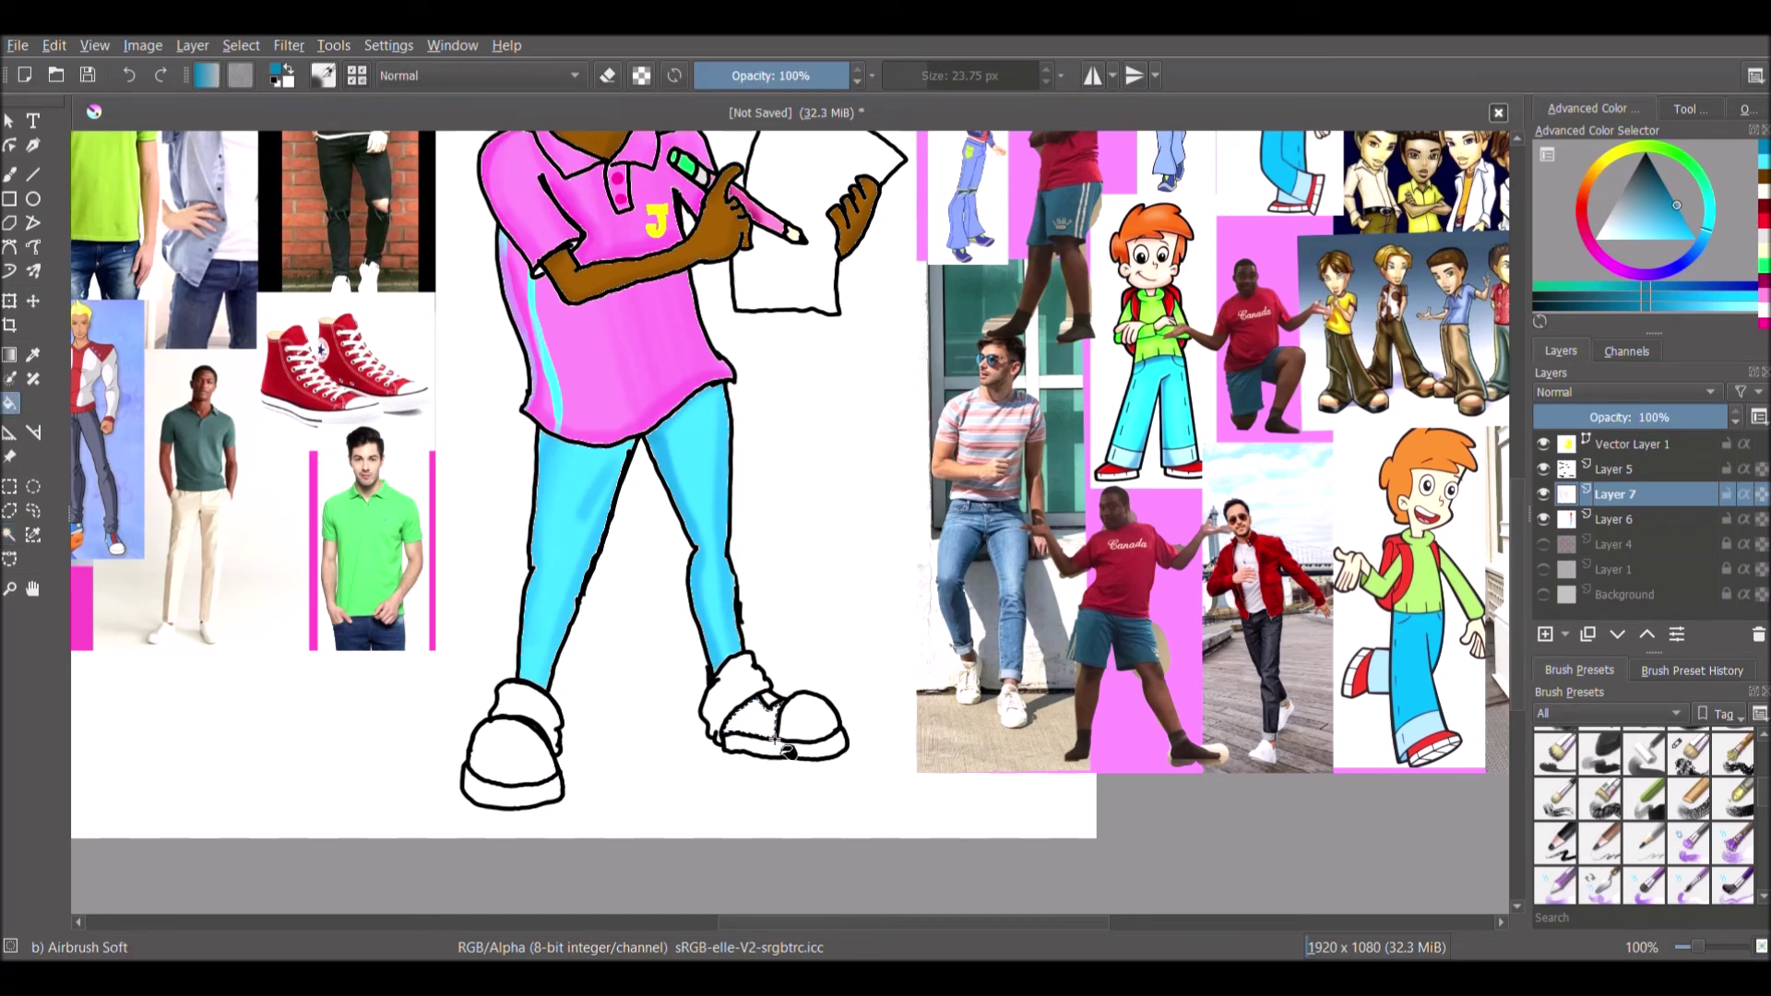
left_click(1764, 323)
left_click(757, 727)
Select the soles of both shoes and fill them with orange-yellow on Layer 7
left_click(9, 535)
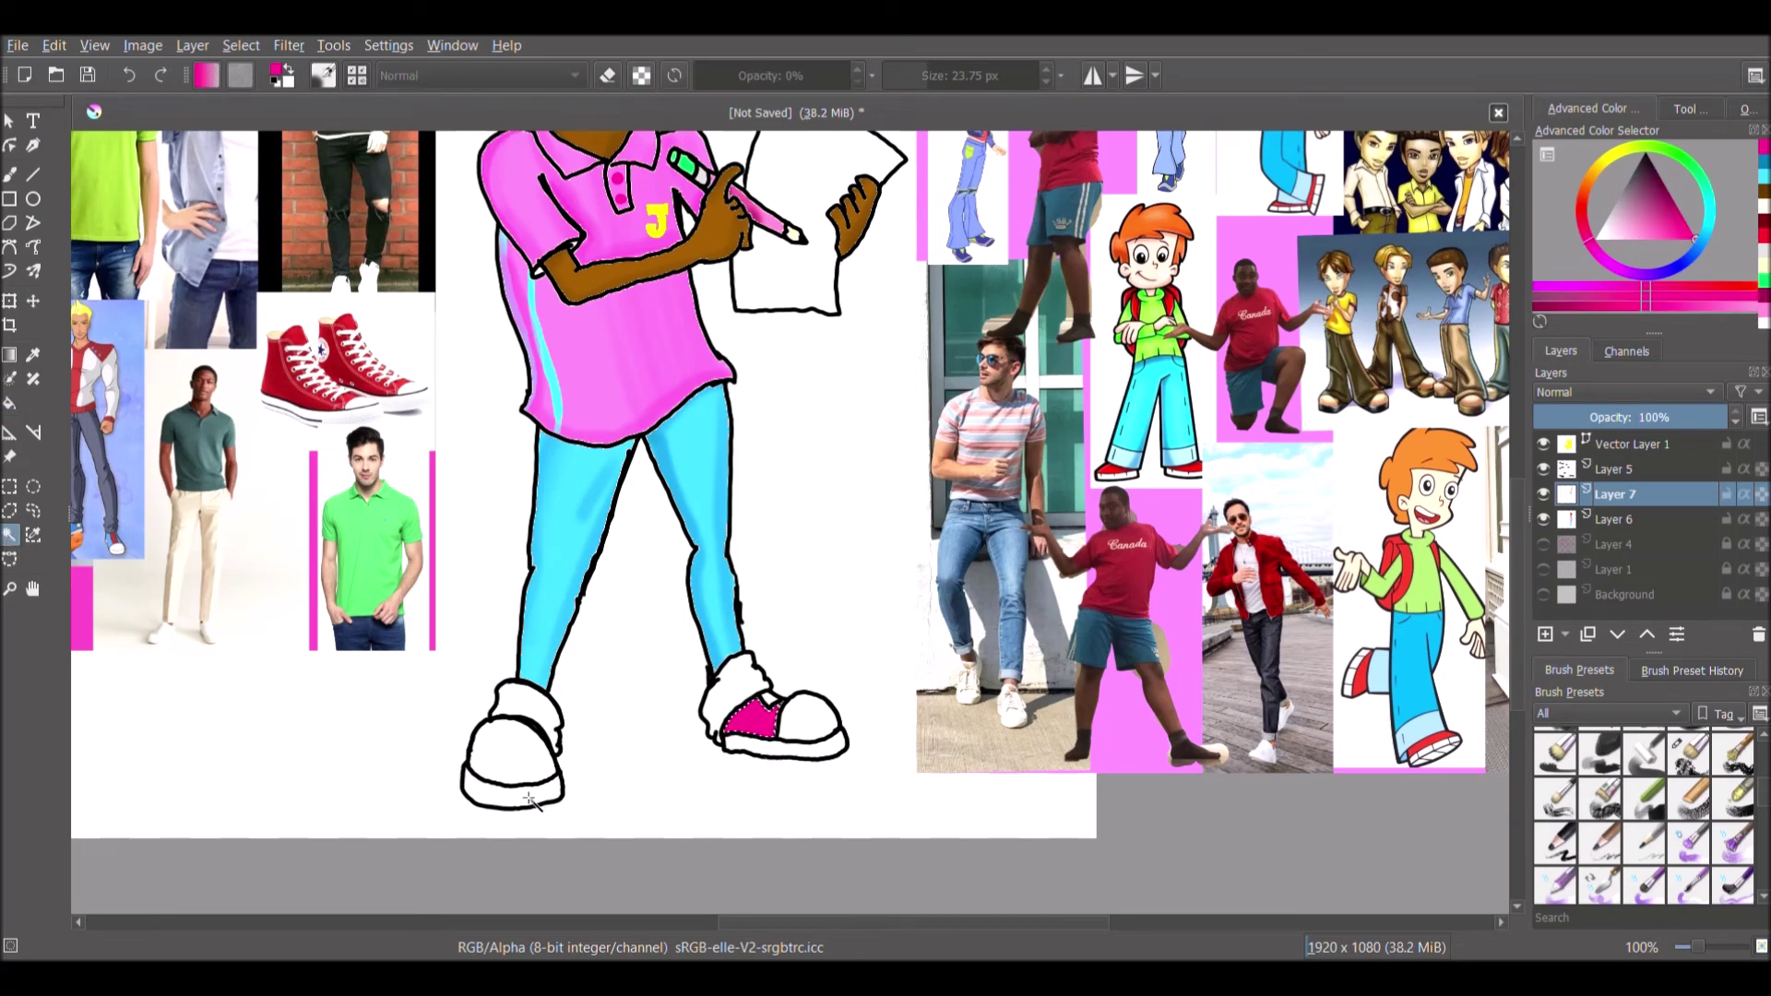
left_click(1706, 197)
left_click(1593, 171)
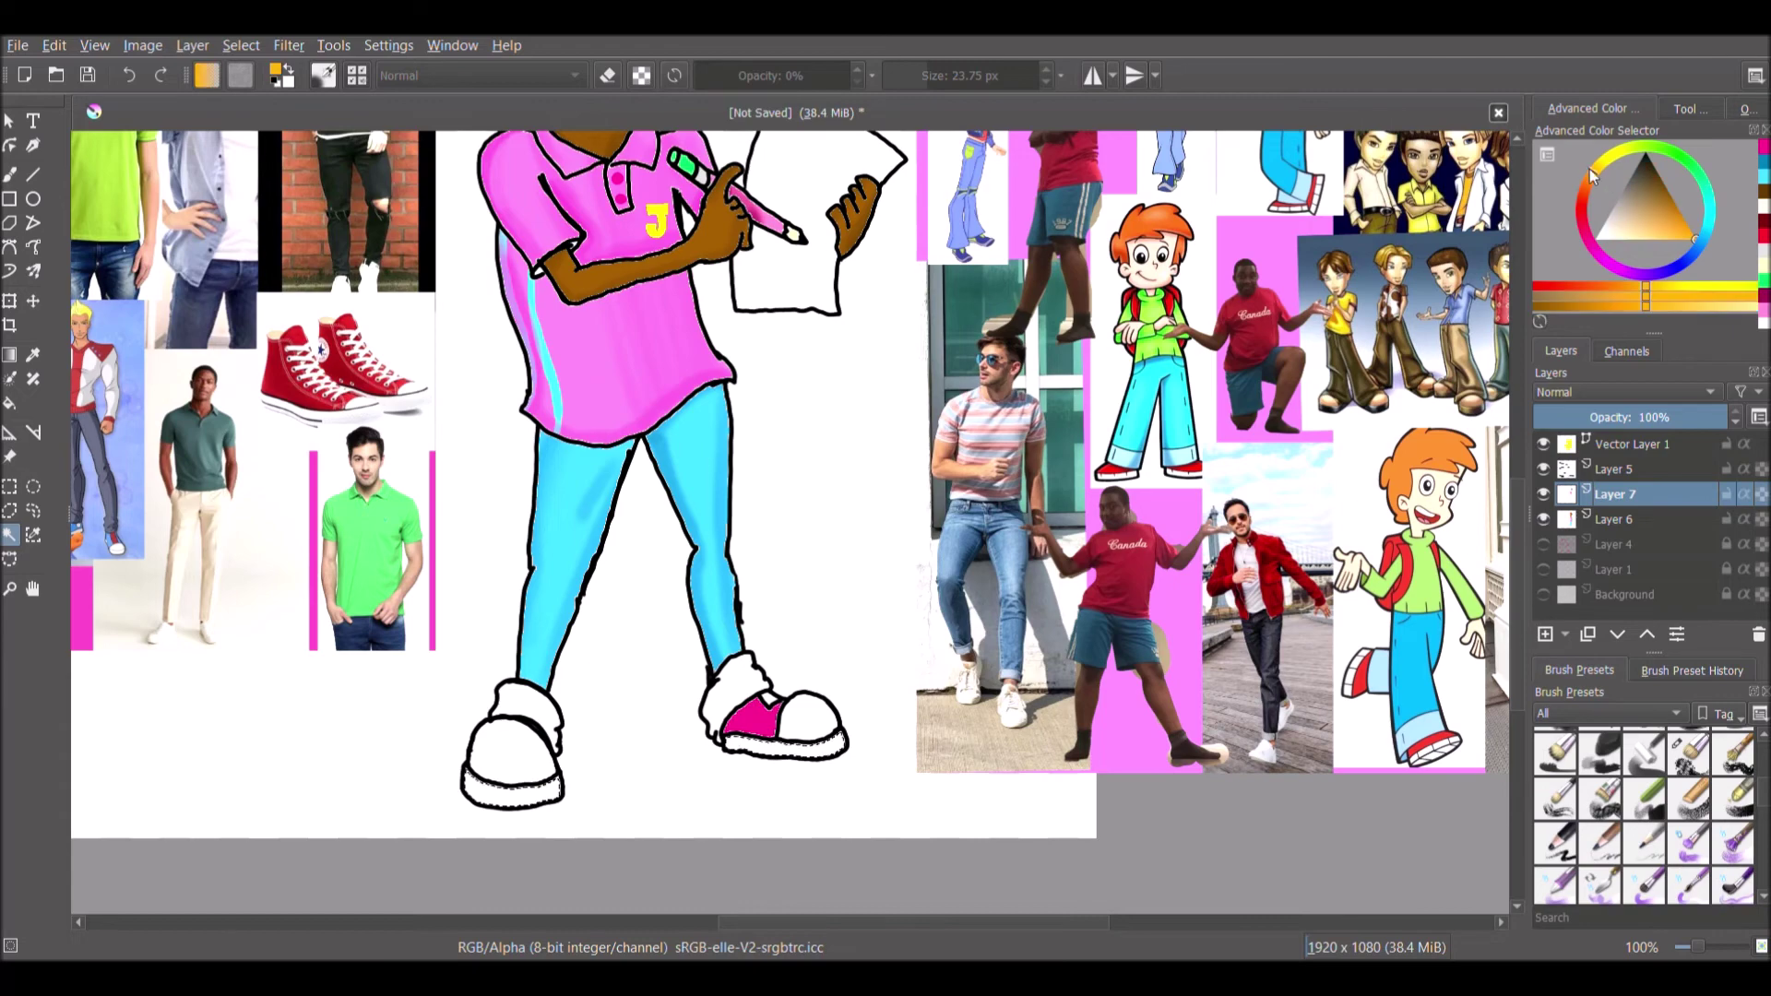
left_click(10, 403)
left_click(813, 749)
left_click(512, 802)
Select the bunched cuffs above both shoes and fill them with very pale cyan on Layer 7
left_click(9, 535)
left_click(529, 705)
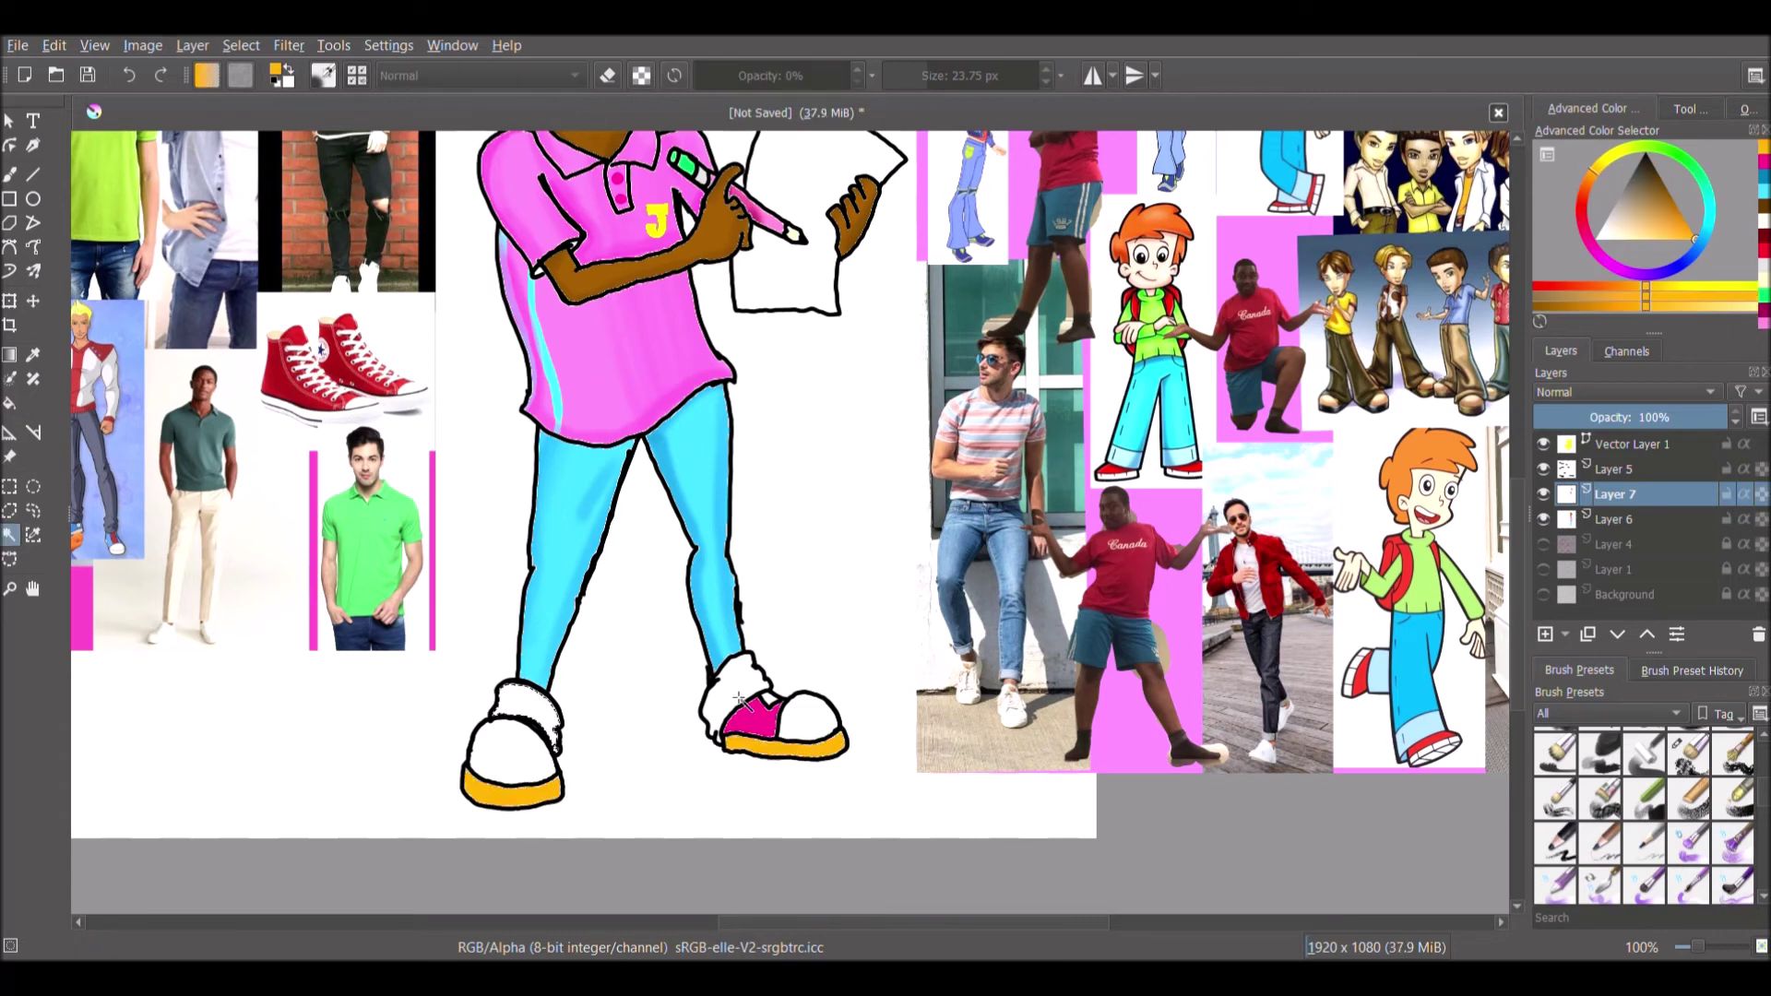
scroll(1222, 504, "up", 2)
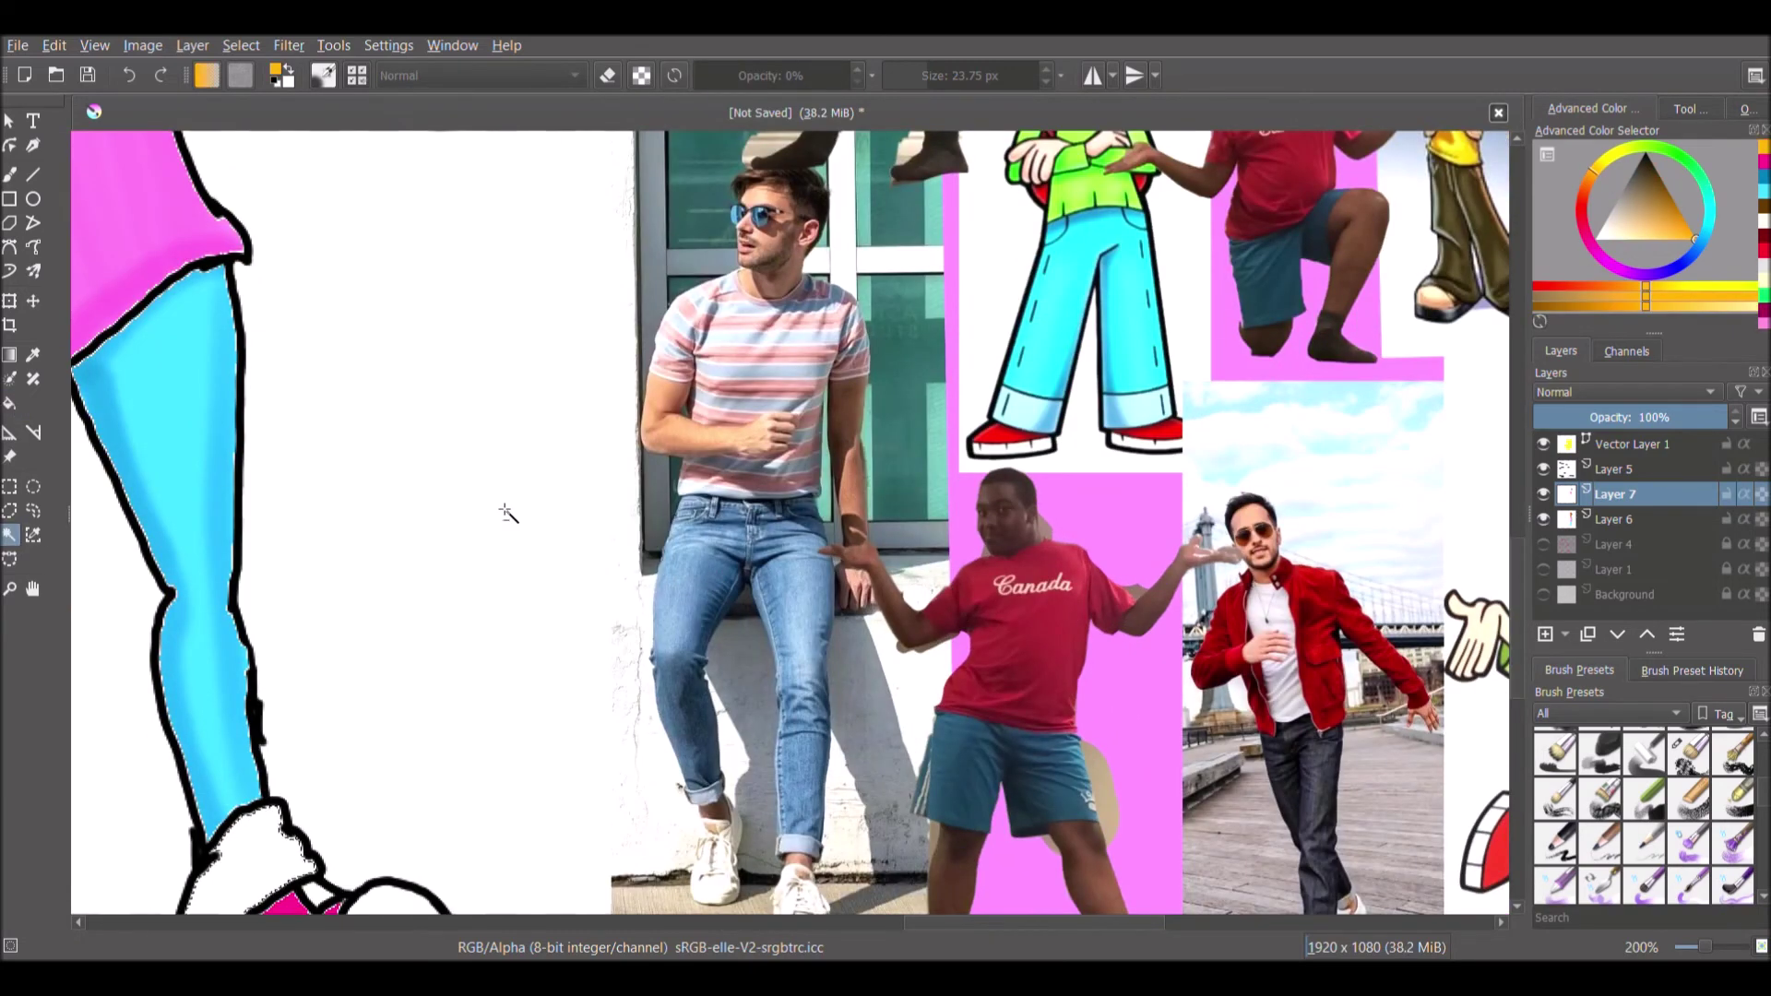
left_click_drag(258, 841, 812, 352)
left_click(1709, 213)
left_click(1606, 240)
left_click_drag(1607, 275, 1617, 274)
left_click(9, 404)
left_click(406, 431)
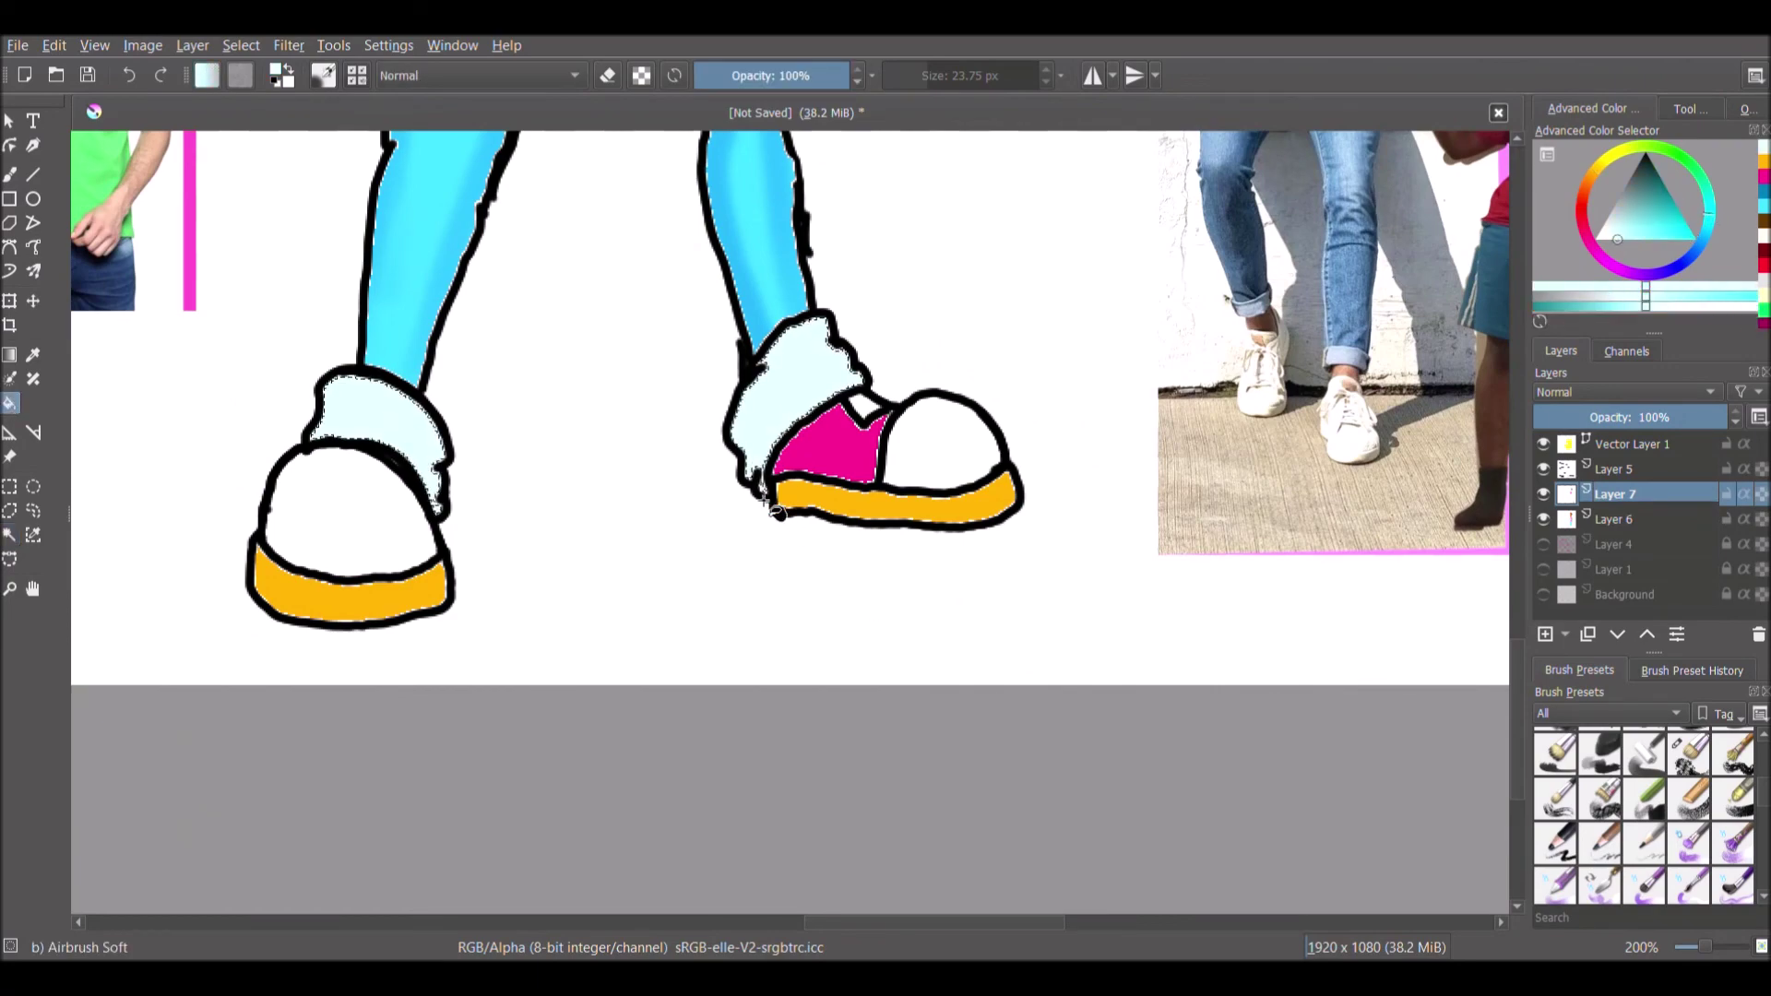
Check the coloring by toggling Layer 6's visibility, make Layer 5 active, and look over the whole character
scroll(778, 512, "up", 10)
scroll(777, 512, "down", 7)
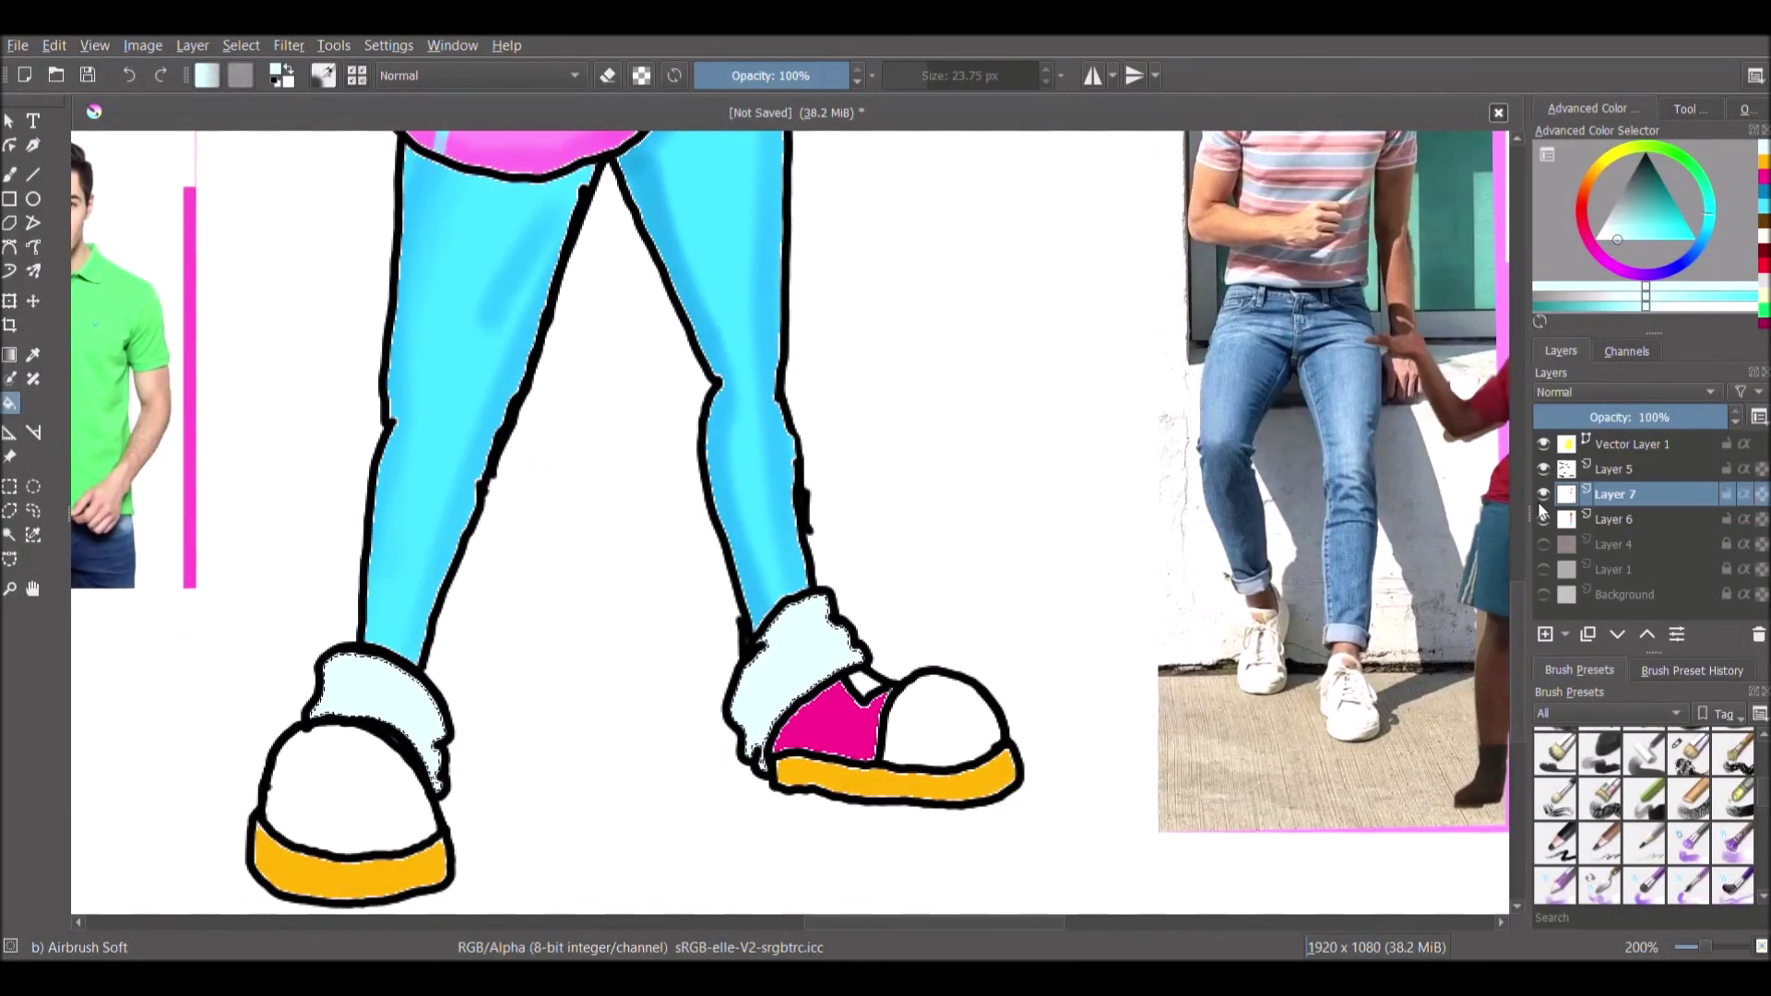
left_click(1542, 518)
left_click(1543, 518)
left_click(1621, 473)
scroll(1213, 323, "down", 2)
left_click_drag(1520, 632, 1527, 523)
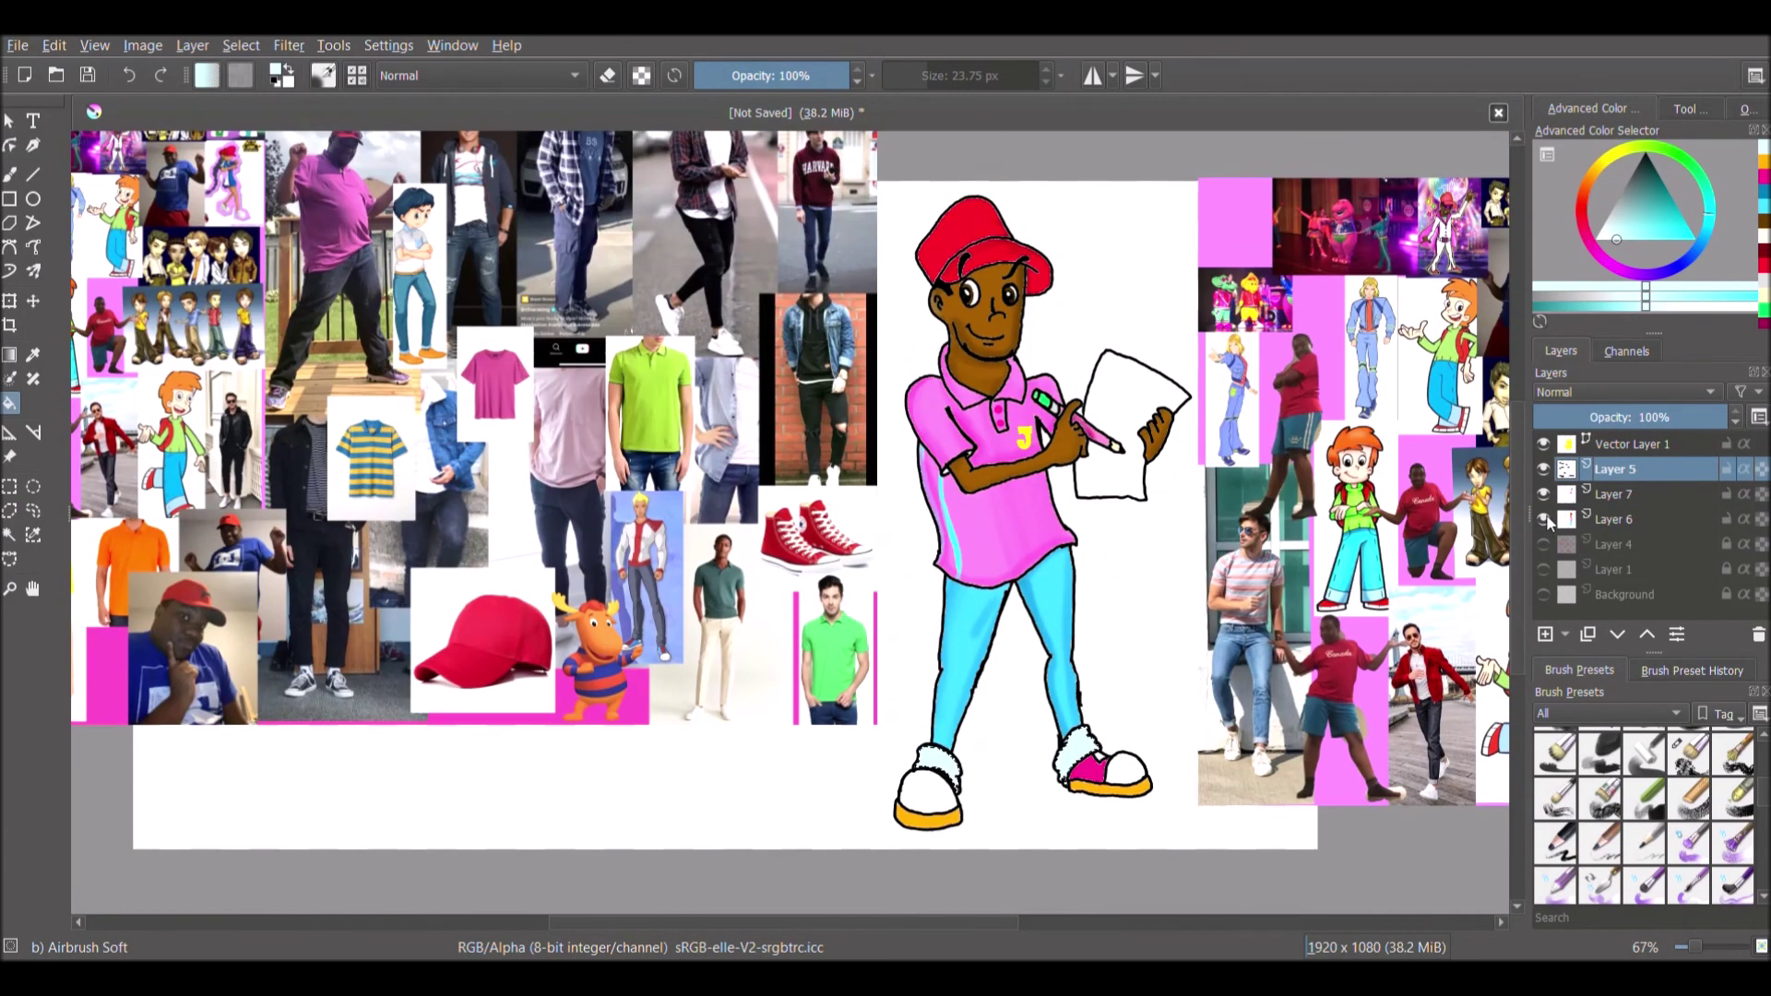
left_click(10, 535)
left_click_drag(1042, 922, 936, 923)
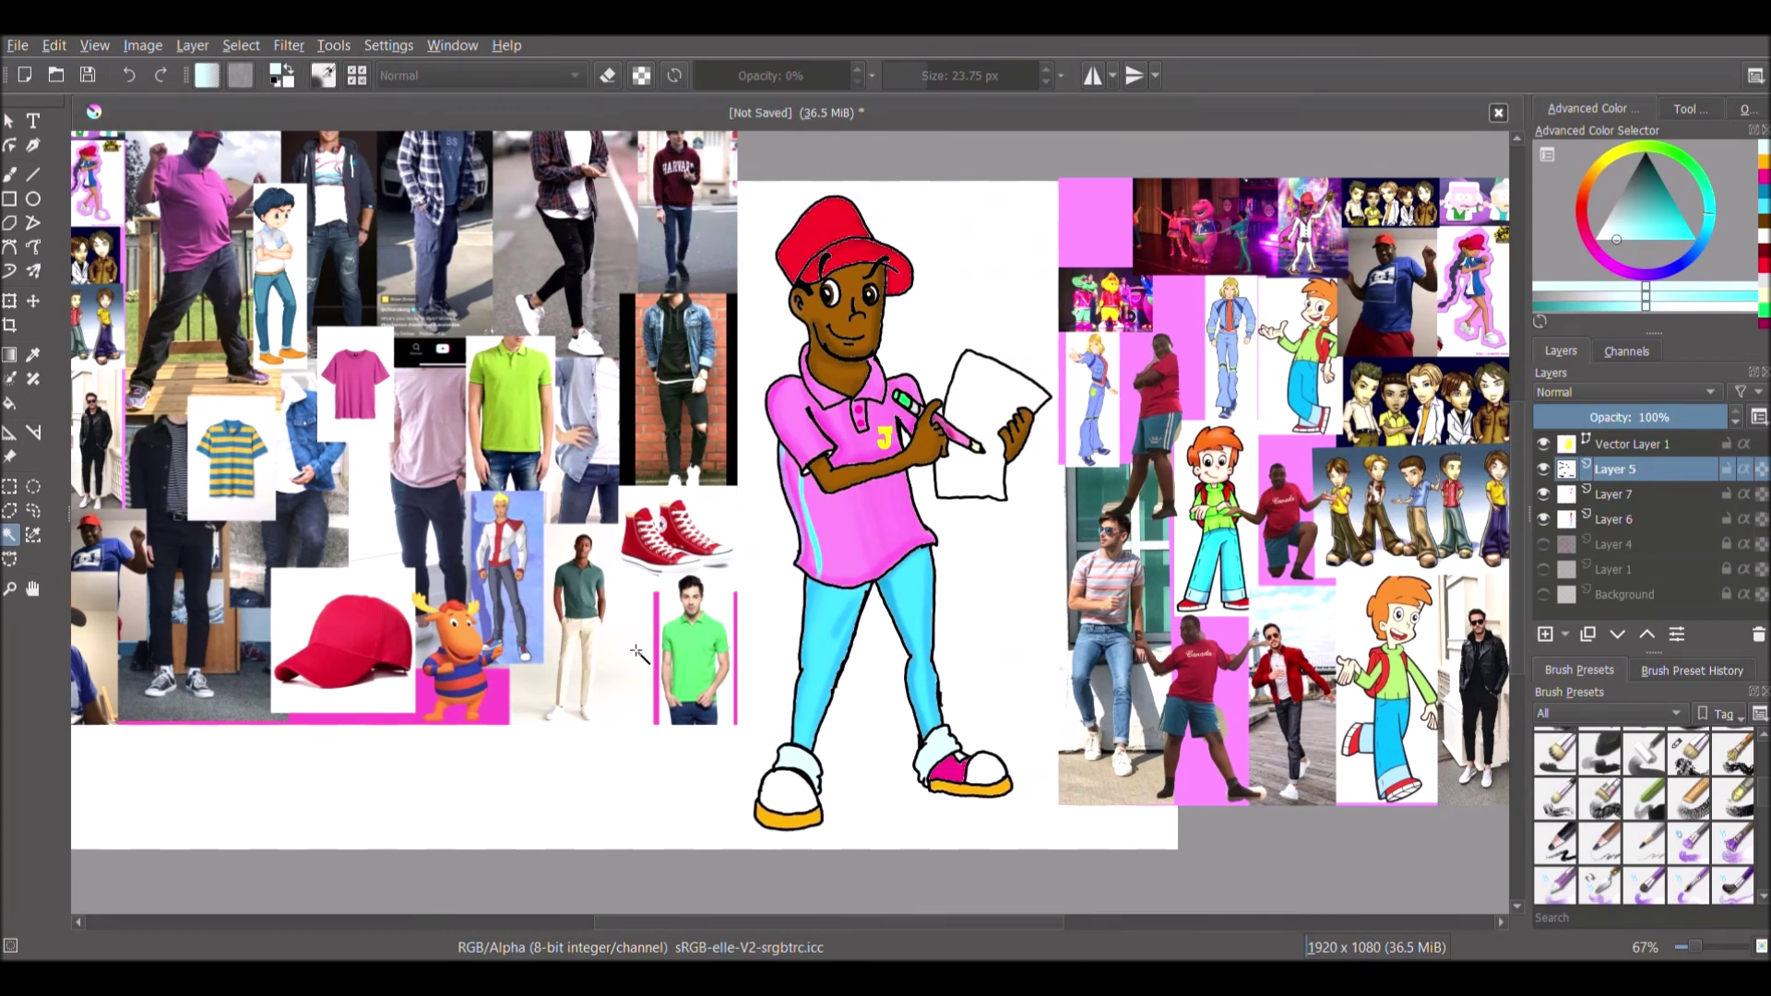
Crop the canvas closely around the character at full height, to about 549 × 1080 pixels
left_click(9, 301)
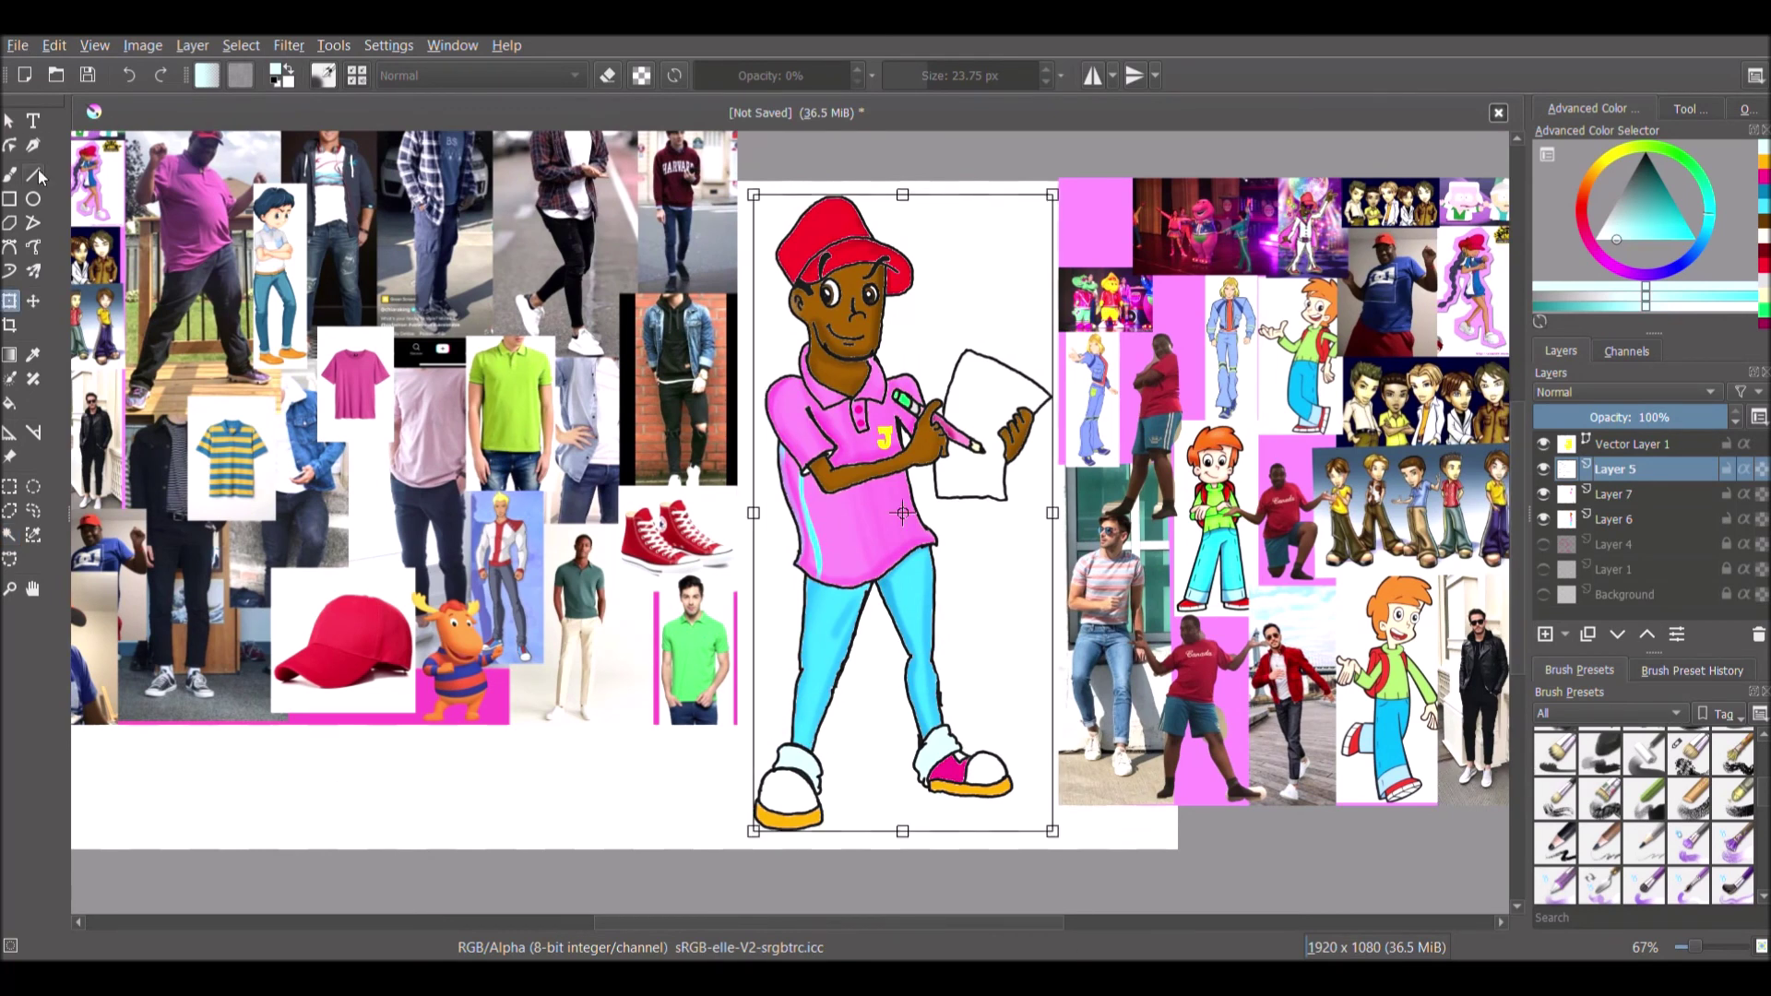
left_click(11, 326)
left_click(780, 738)
scroll(784, 747, "down", 2)
left_click_drag(399, 637, 770, 637)
left_click_drag(992, 633, 939, 636)
key("Return")
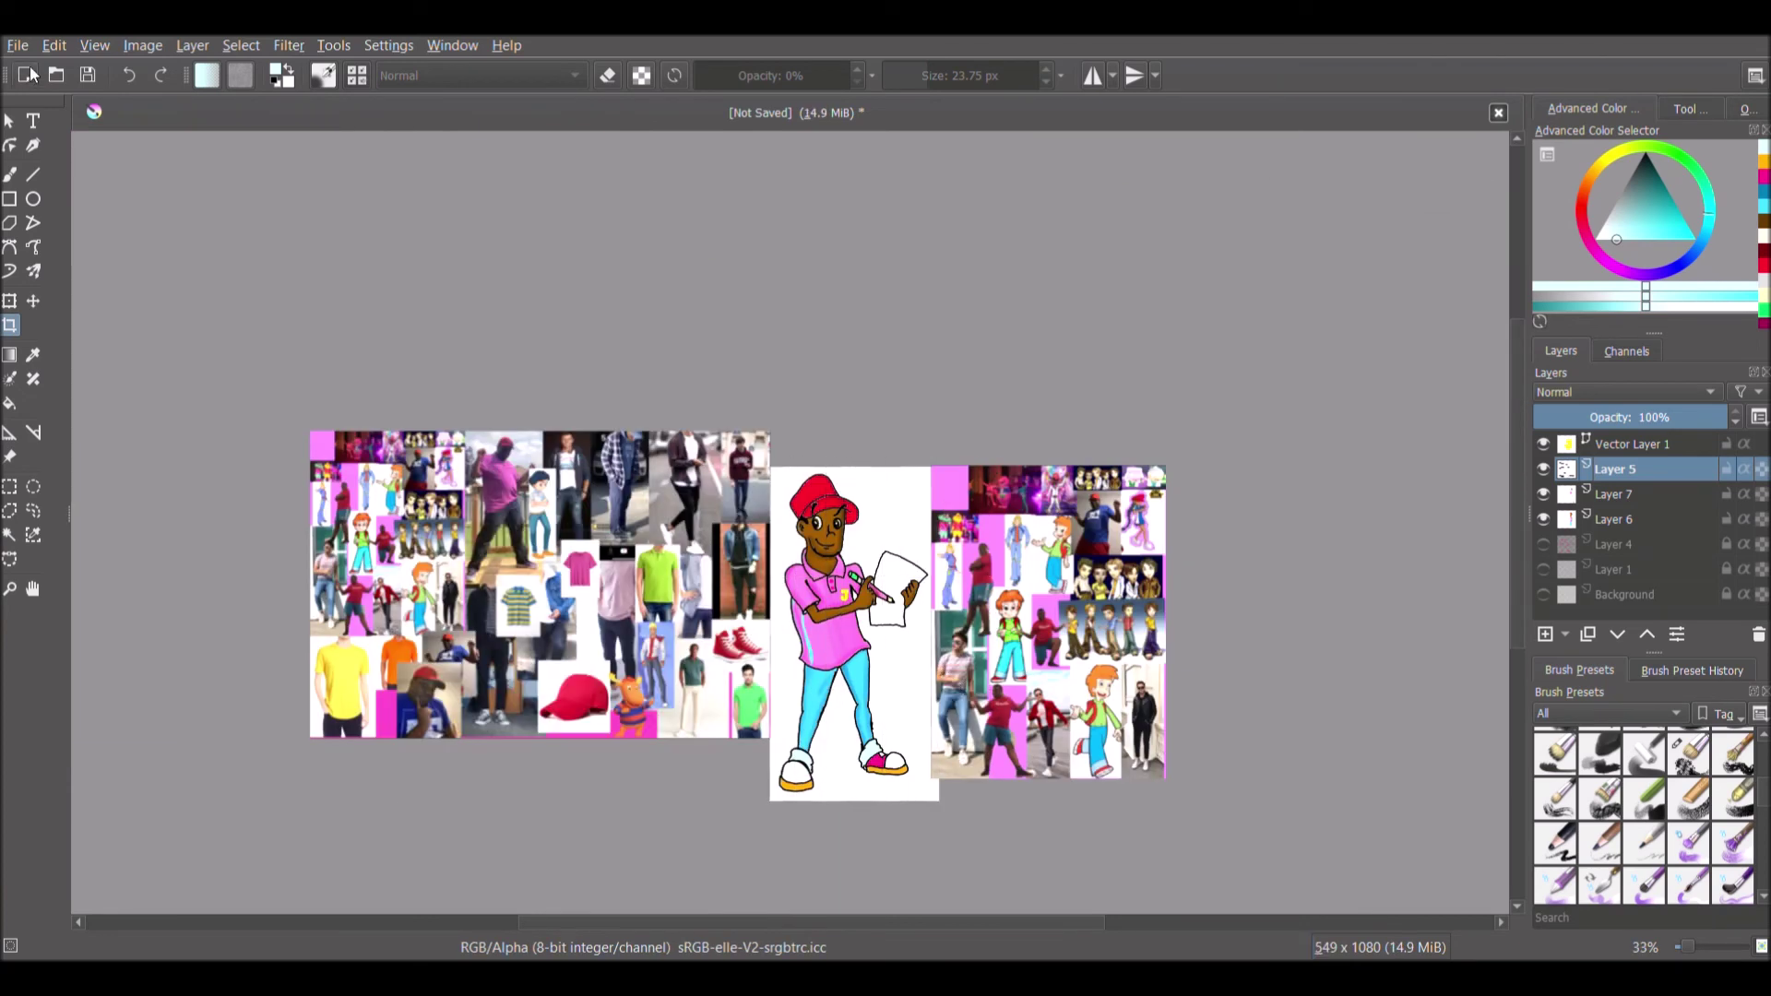